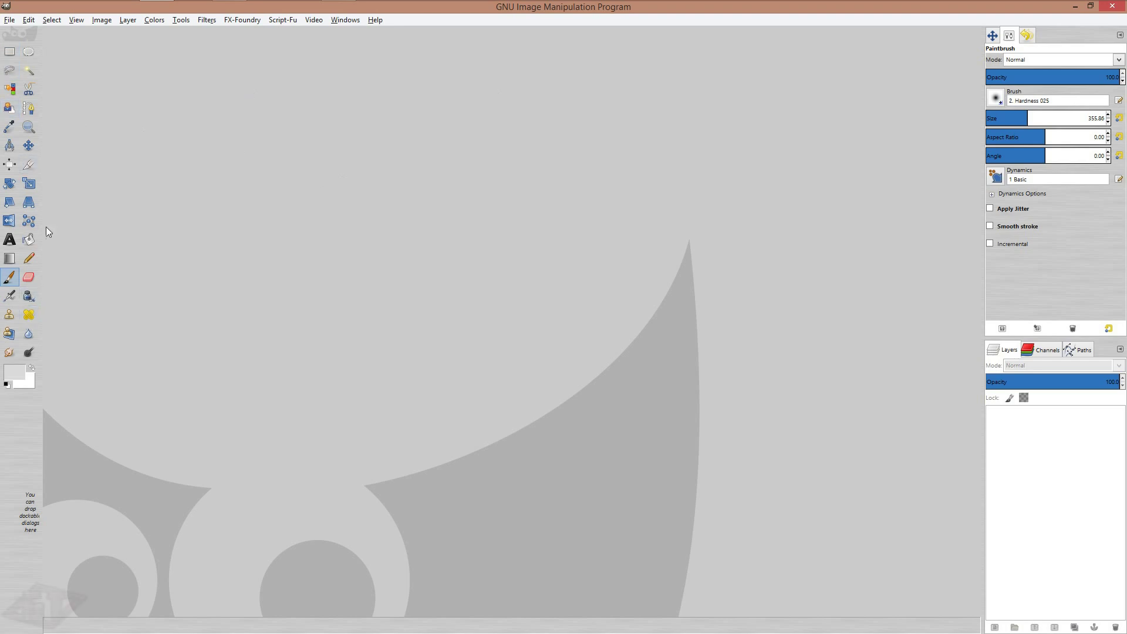
In GIMP, browse the filter categories and script collections the extensions added, applying nothing
click(239, 21)
mouse_move(207, 19)
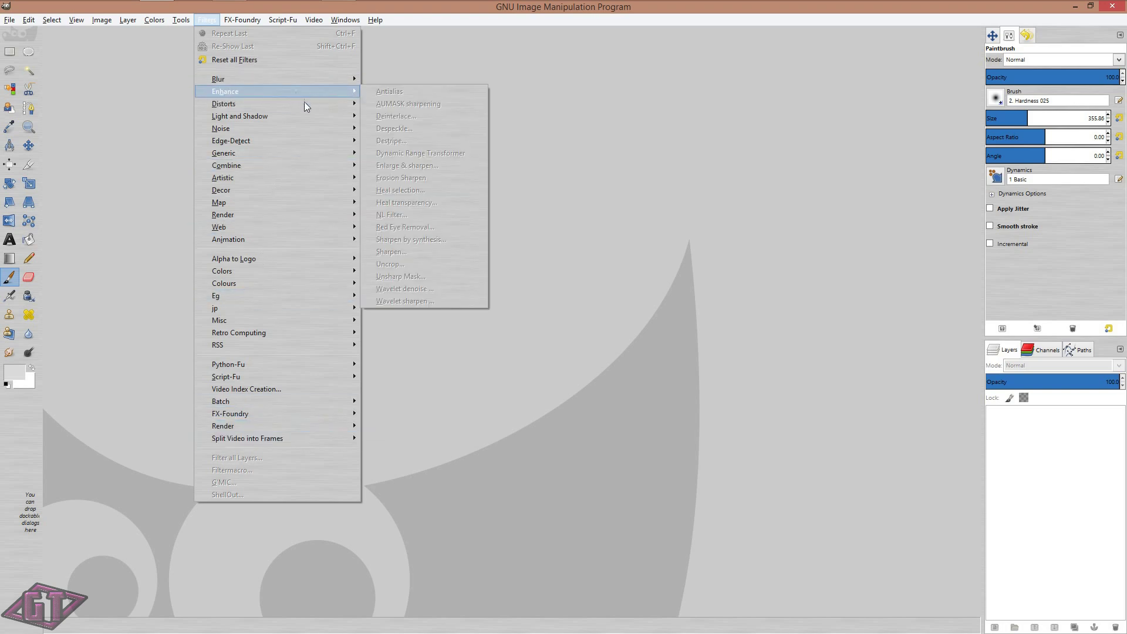
mouse_move(331, 134)
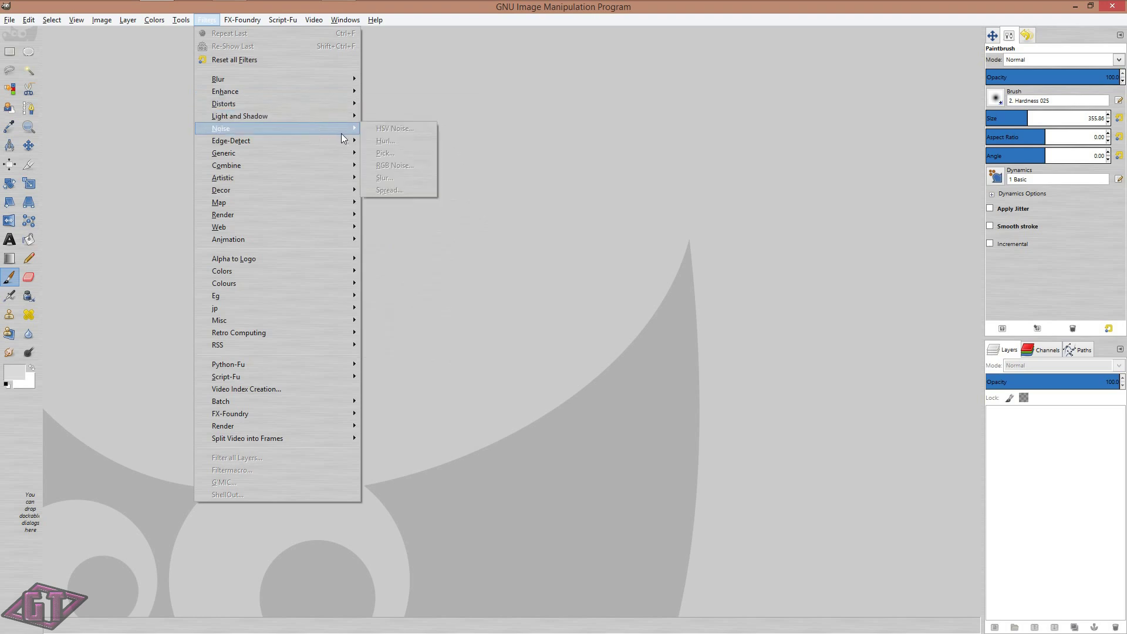
mouse_move(353, 173)
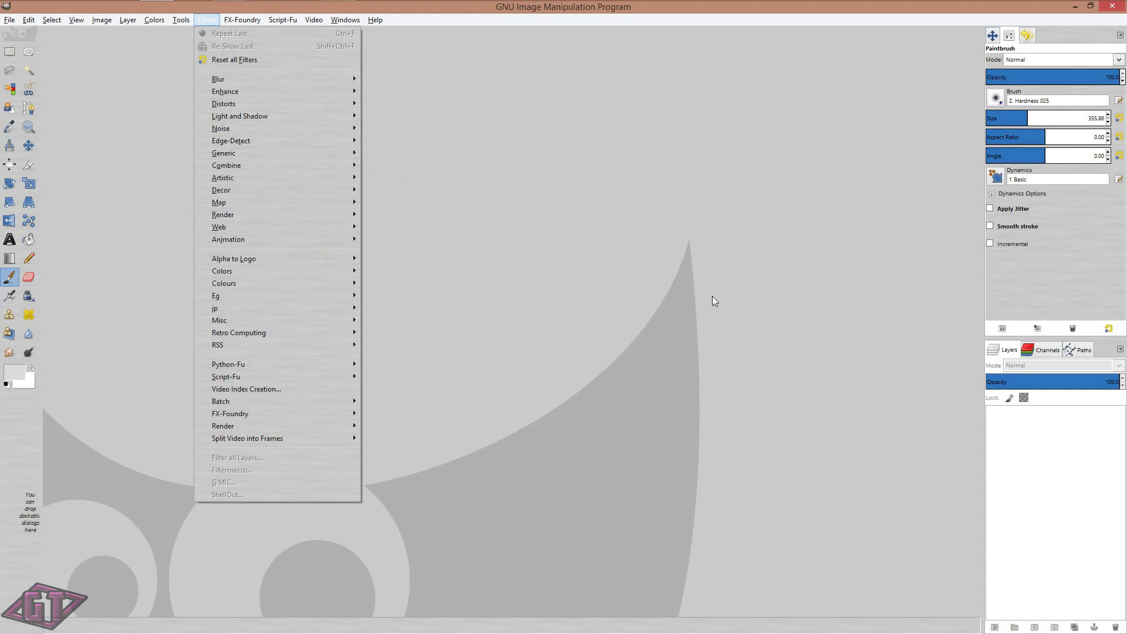
click(578, 184)
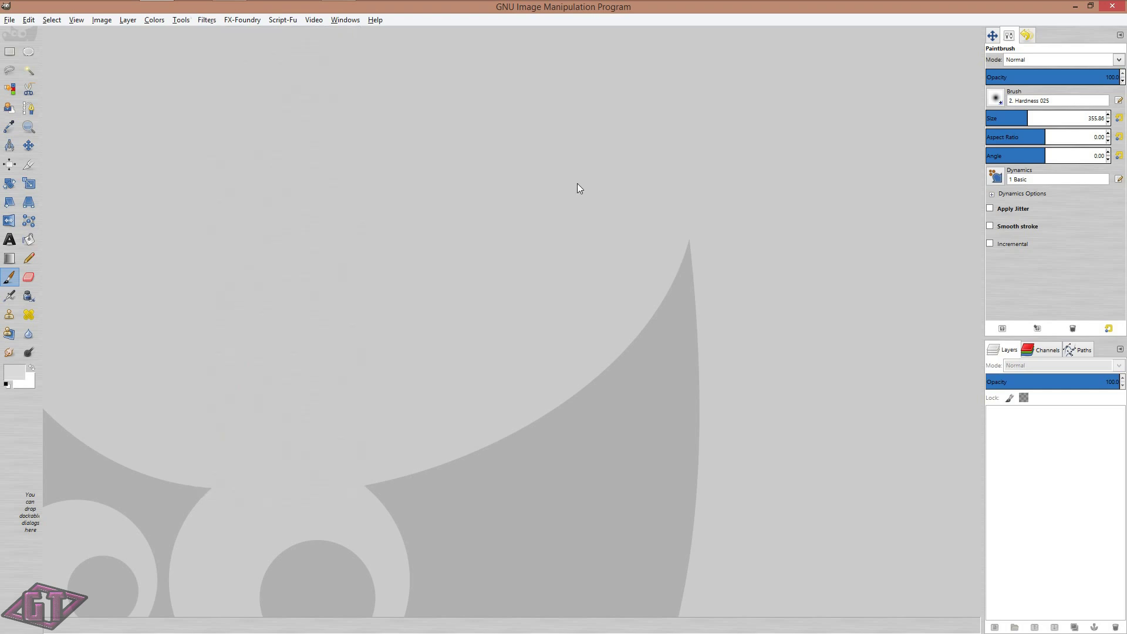
click(248, 19)
click(603, 264)
In Chrome, close the GIMP Extensions Pack for Windows tab and bring up the Plug-in Registry link's menu
key(alt+Tab)
key(alt+Tab)
key(alt+Tab)
key(alt+Tab)
key(alt+Tab)
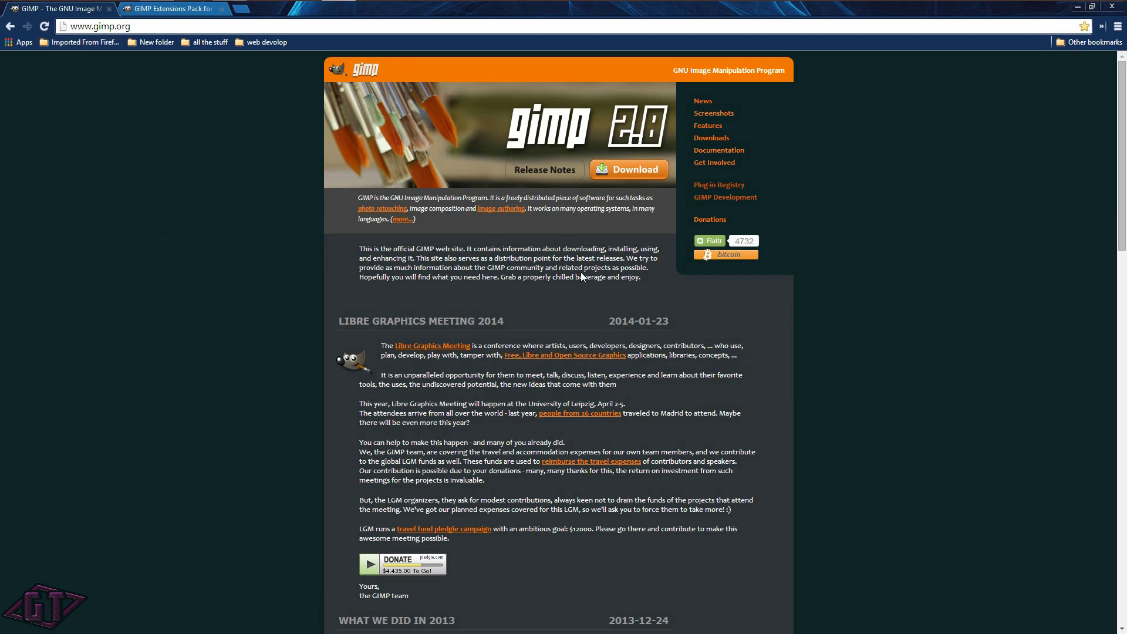
scroll(549, 272, down, 7)
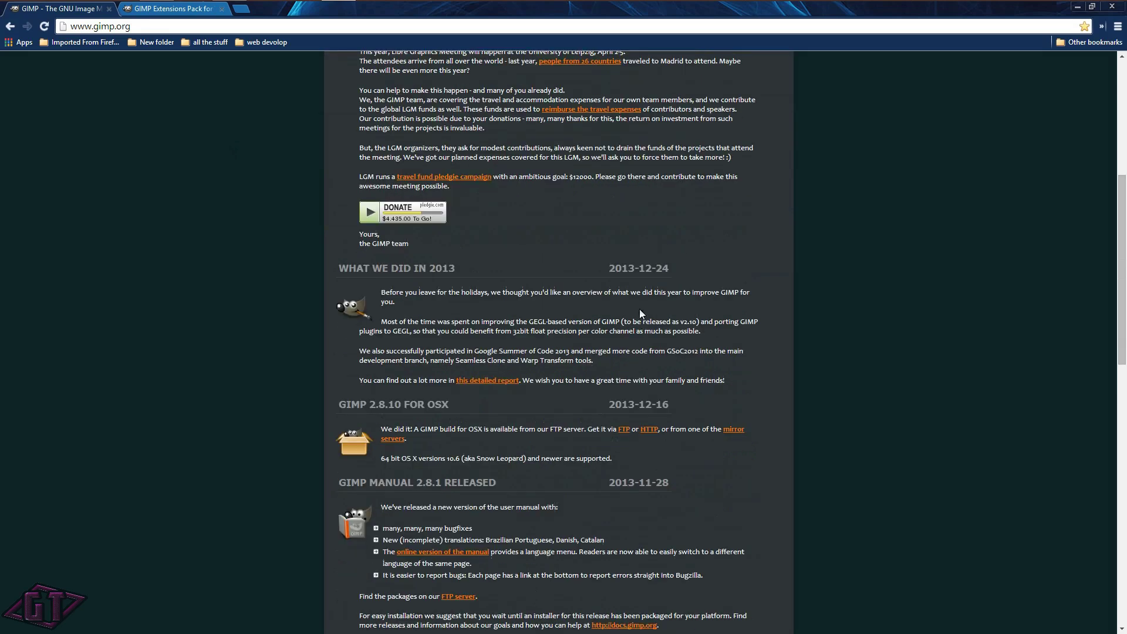
scroll(645, 303, up, 7)
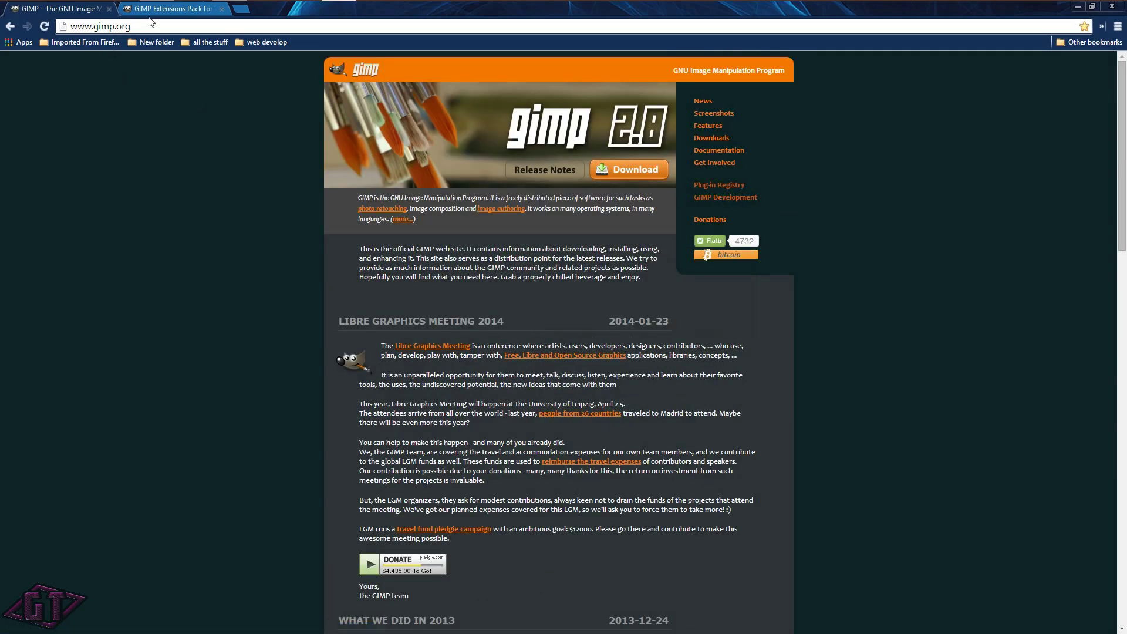
click(170, 9)
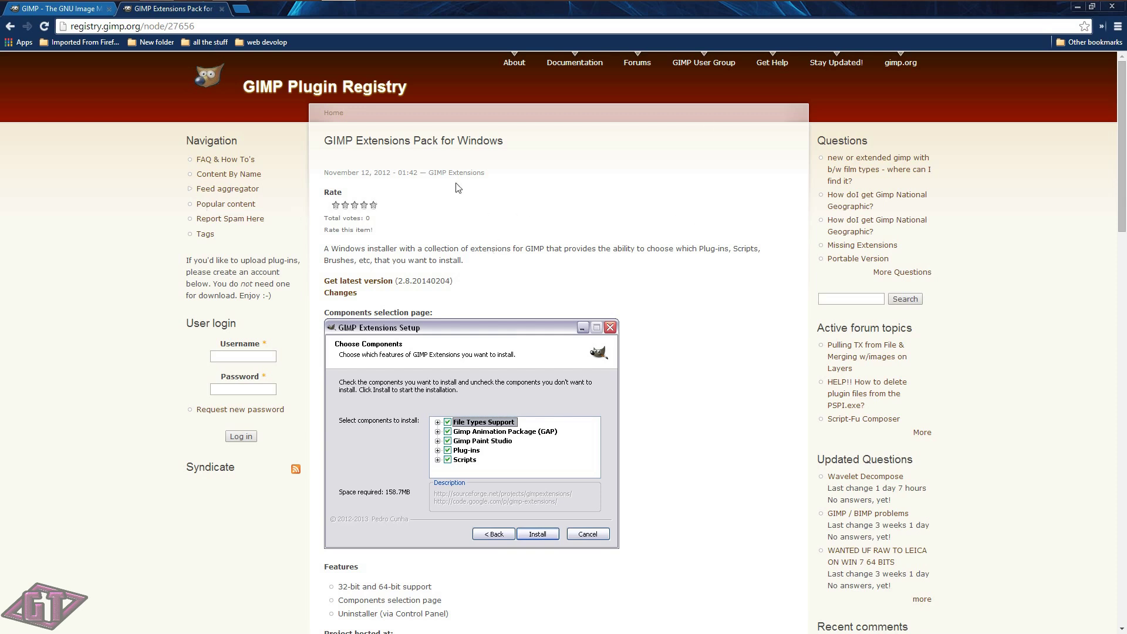
click(222, 9)
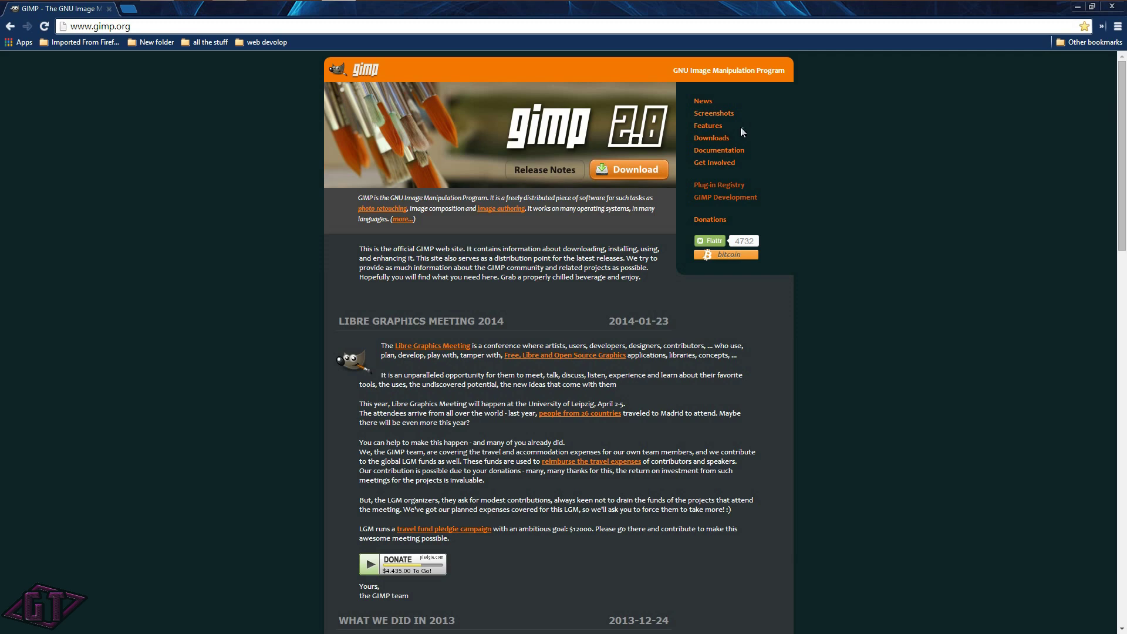
right_click(719, 186)
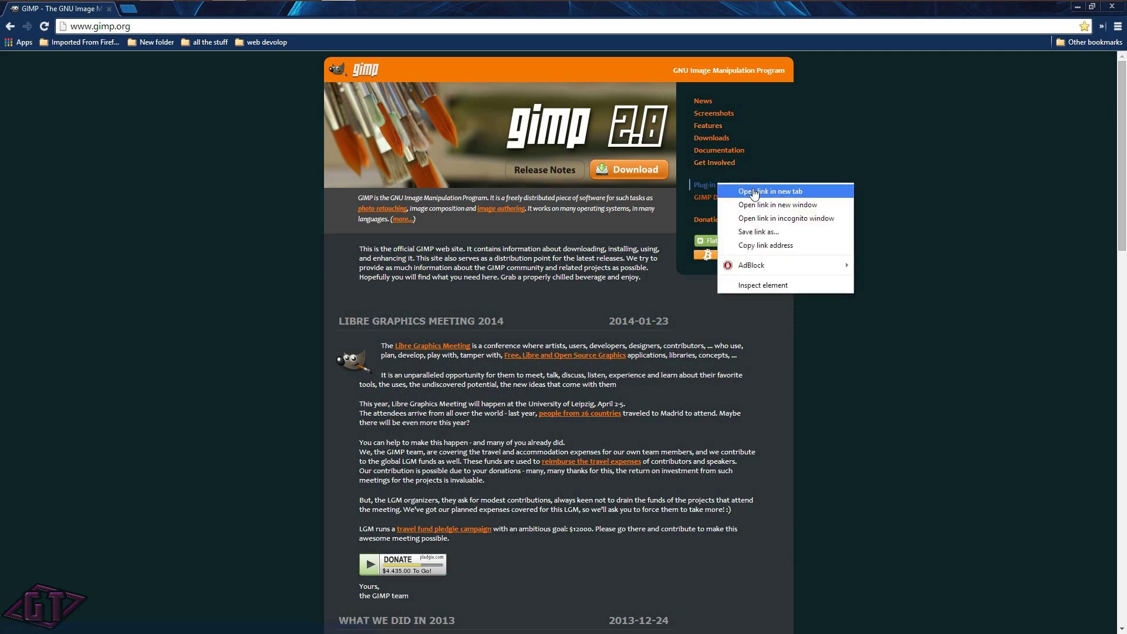
Open the GIMP Plug-in Registry in a new tab and switch to it
click(741, 189)
click(168, 8)
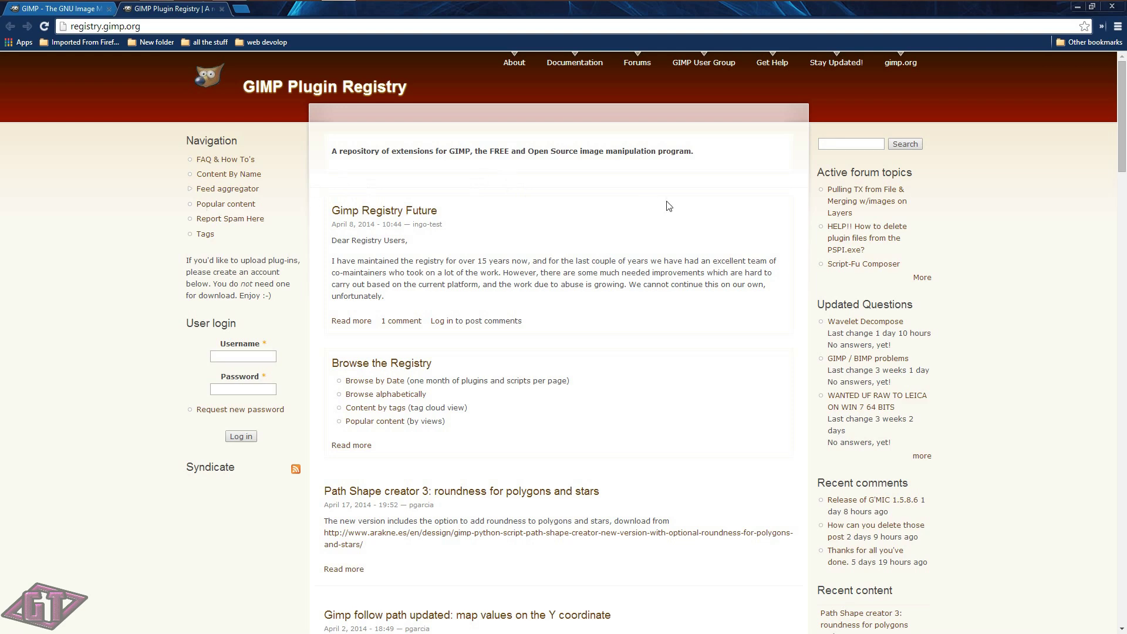
scroll(619, 218, down, 15)
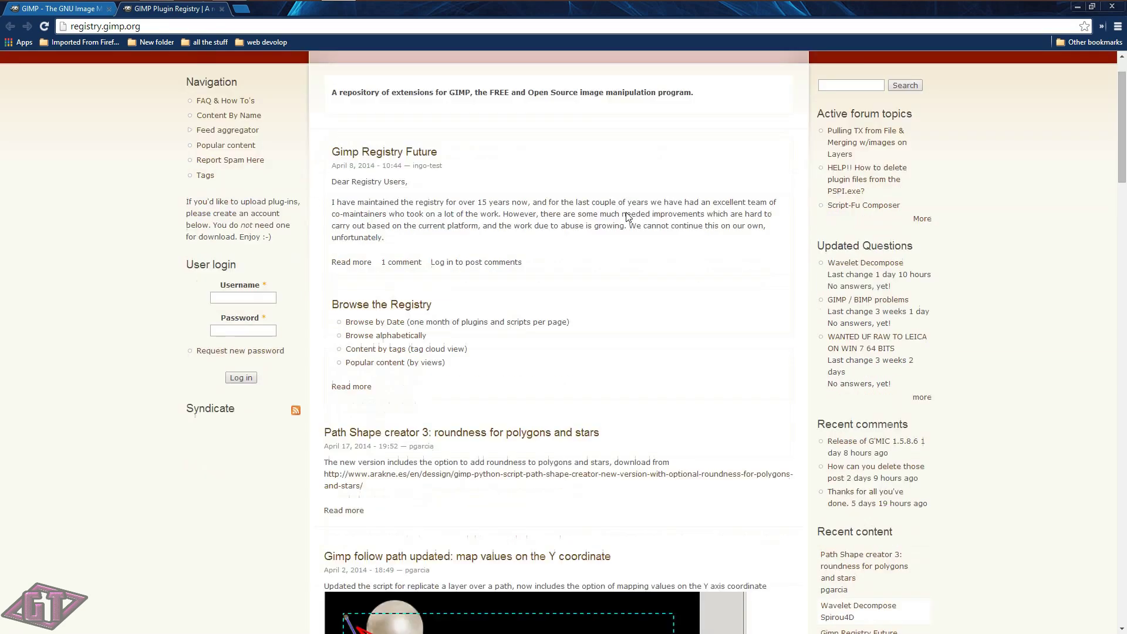
scroll(622, 220, down, 14)
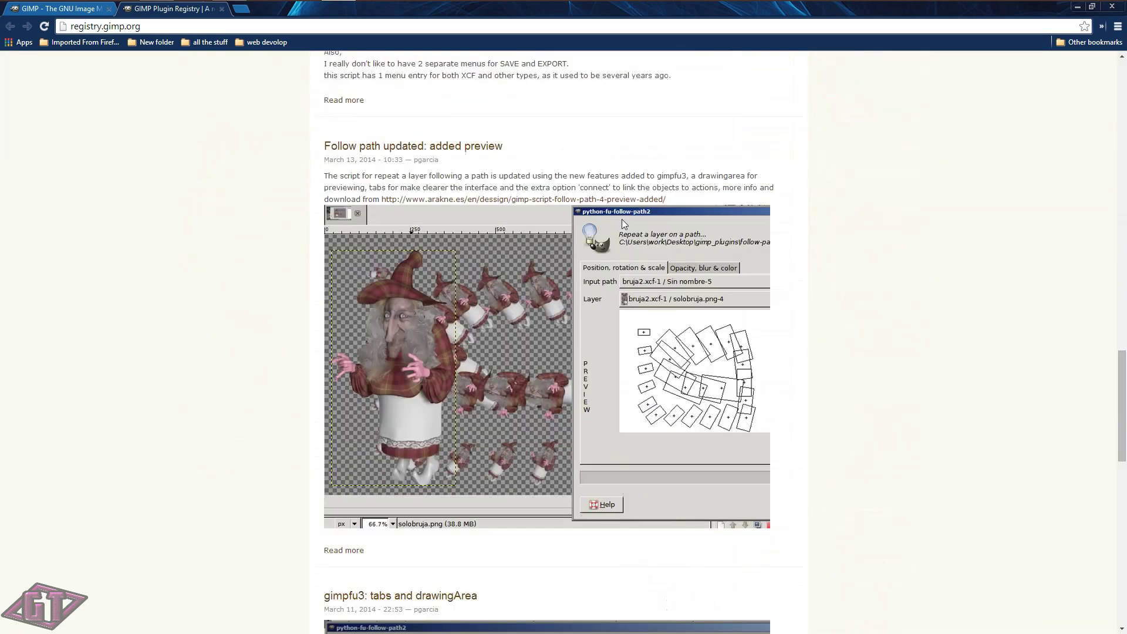
scroll(500, 163, up, 4)
scroll(642, 184, up, 10)
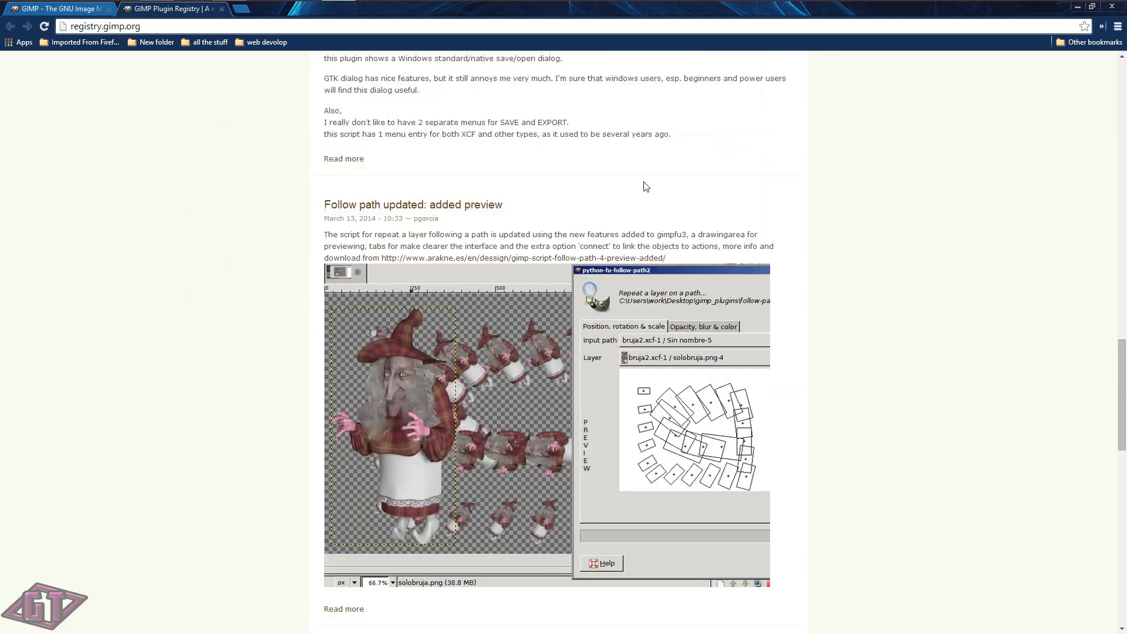
scroll(884, 164, up, 5)
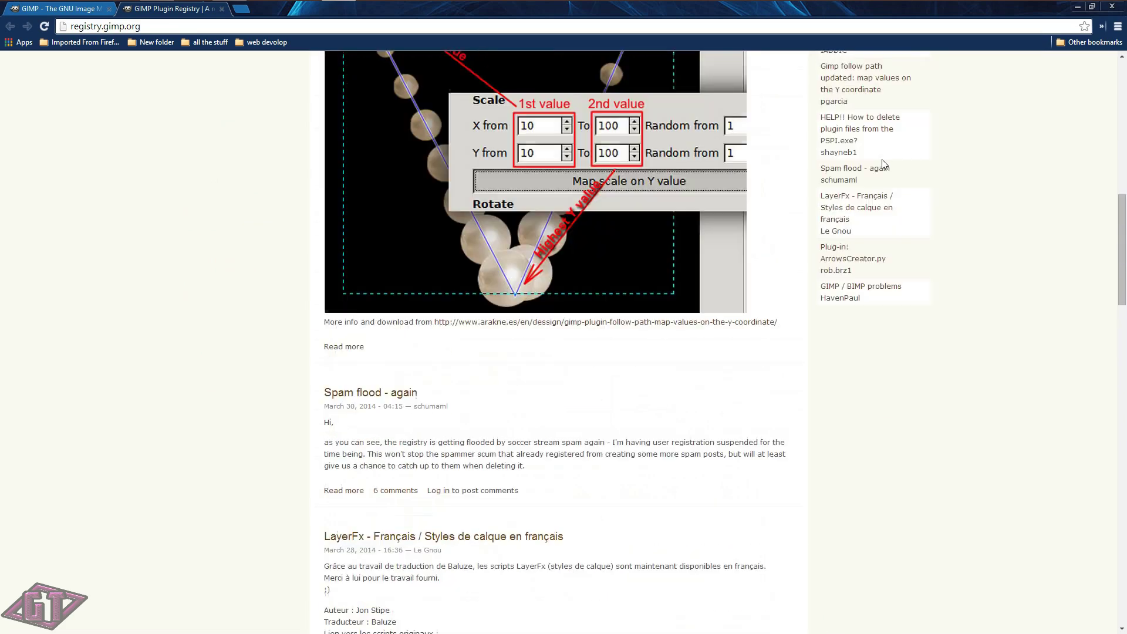
scroll(654, 156, up, 5)
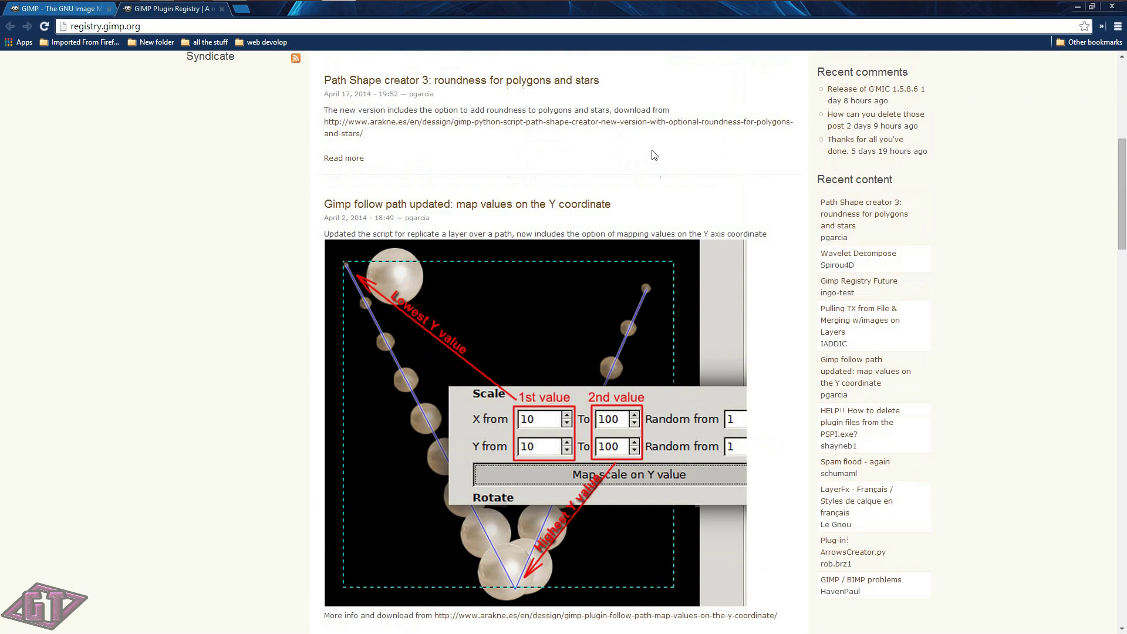
scroll(662, 156, up, 7)
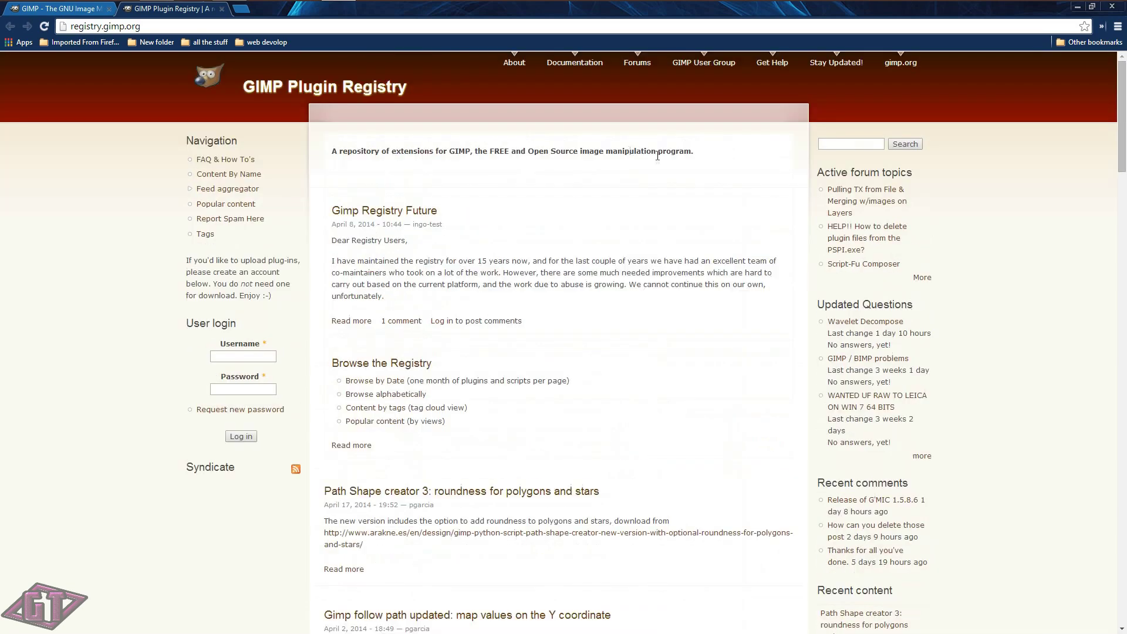
Scroll through the registry homepage's recent plugin posts and Browse the Registry options
scroll(621, 243, down, 1)
scroll(611, 239, down, 15)
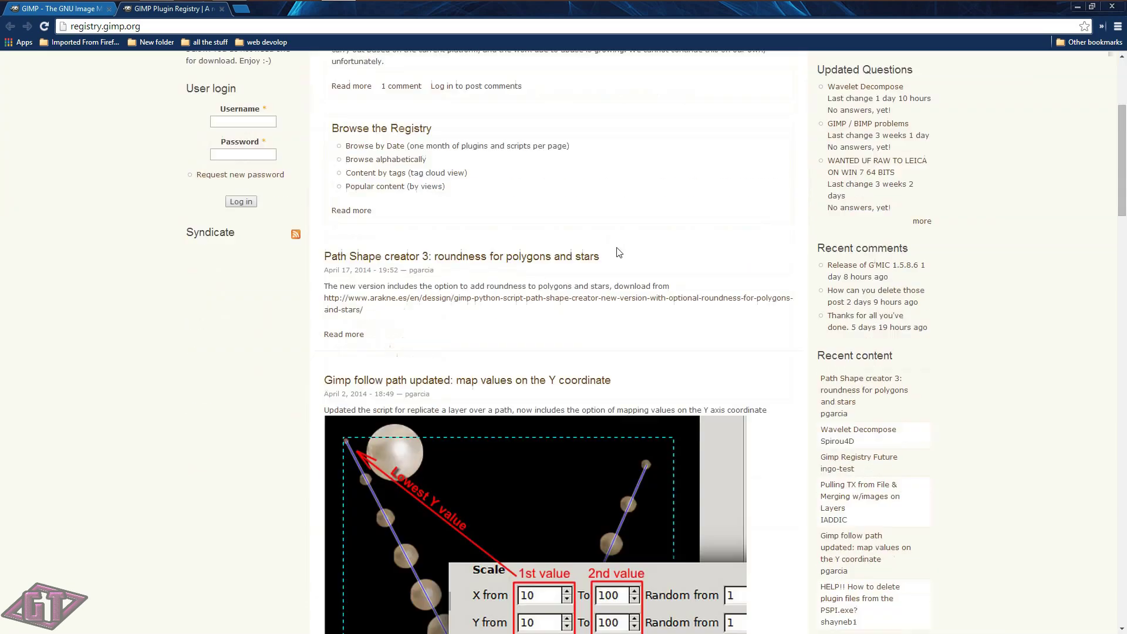
scroll(615, 255, up, 15)
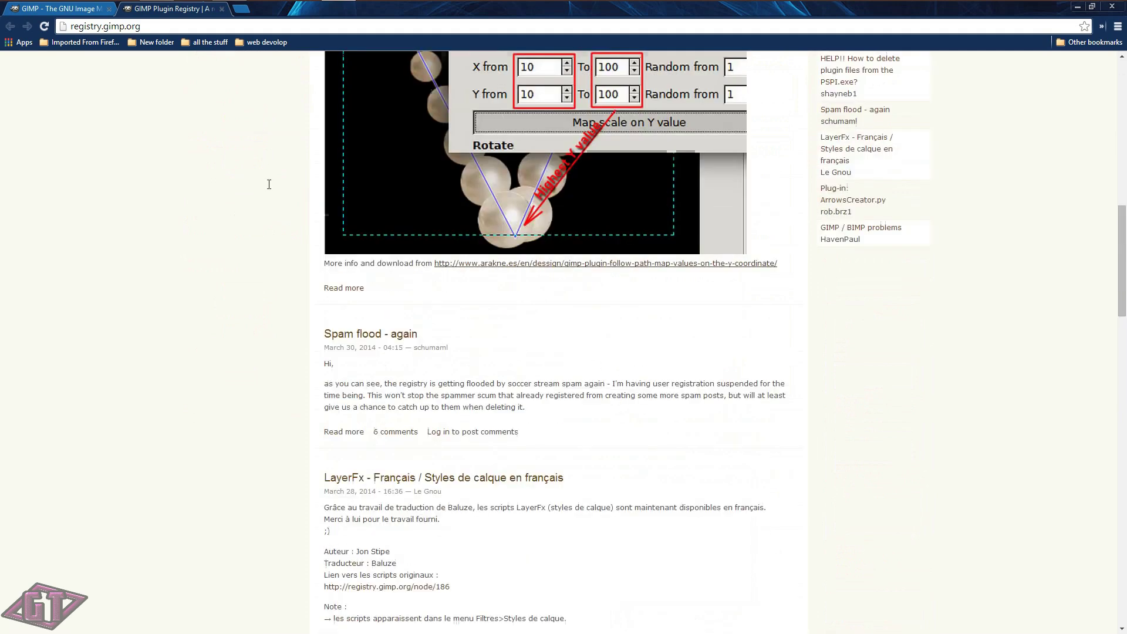
scroll(439, 172, up, 3)
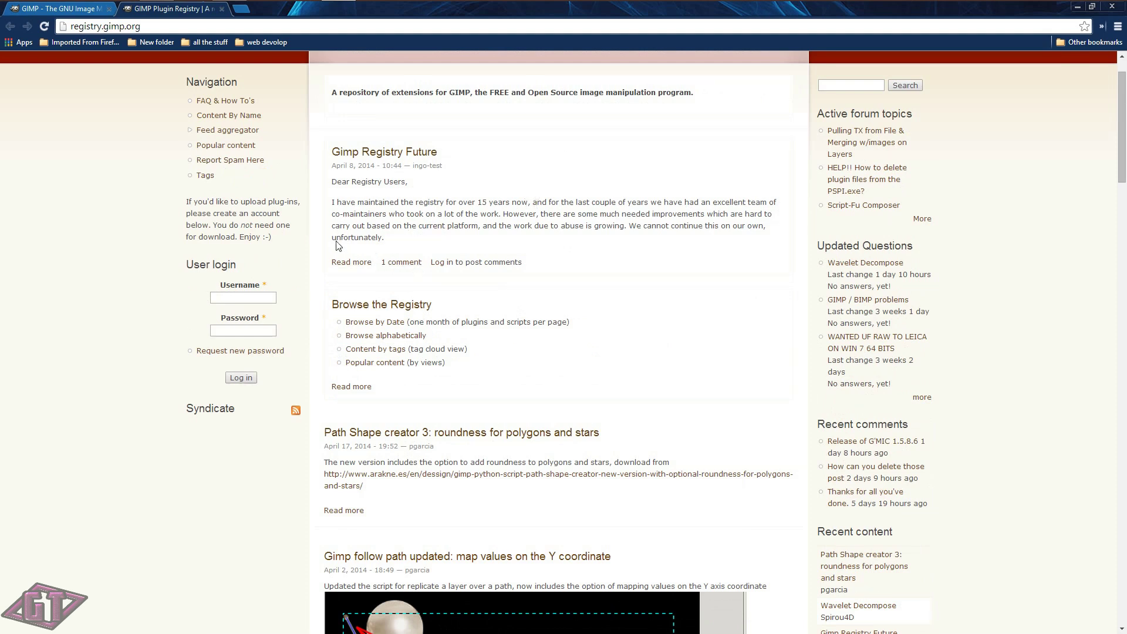
scroll(629, 236, up, 1)
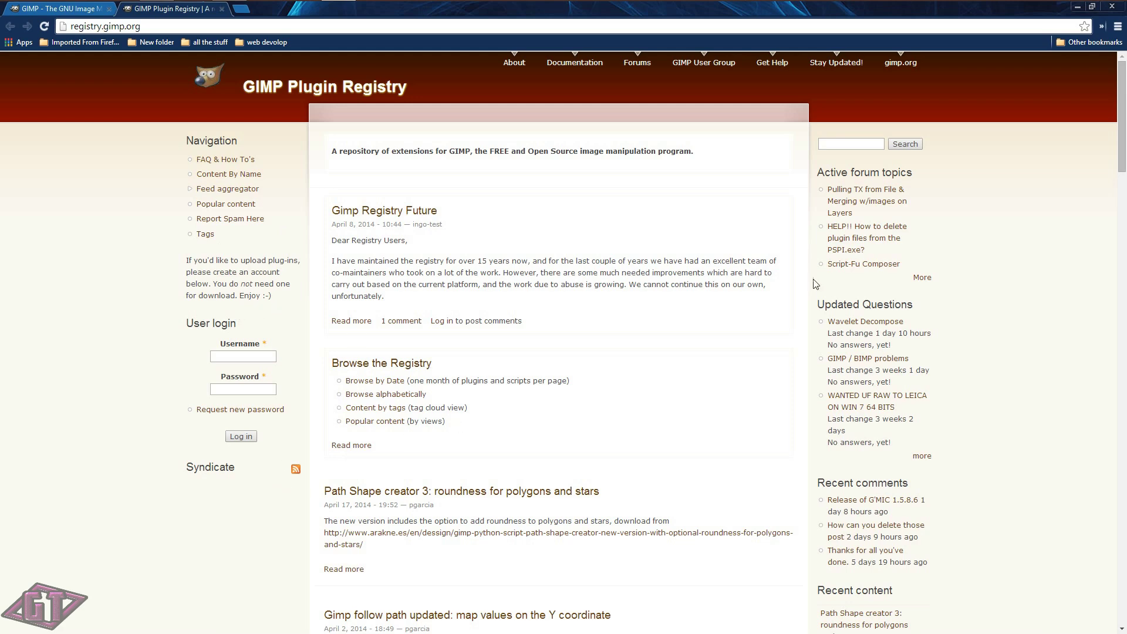
scroll(667, 281, down, 10)
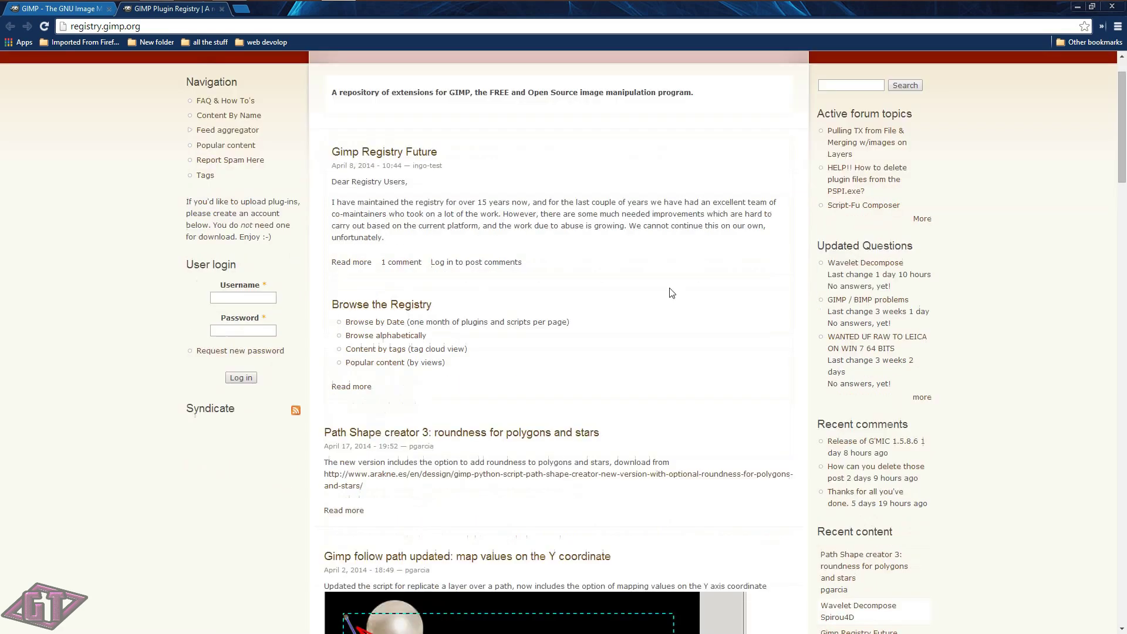
scroll(722, 338, down, 10)
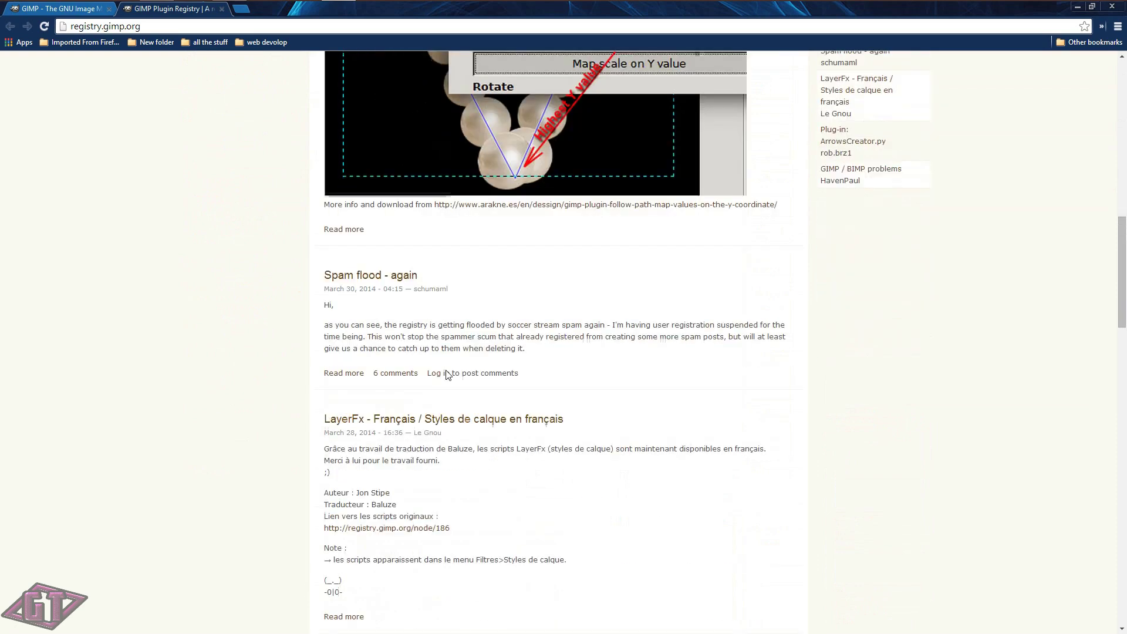
scroll(786, 346, down, 8)
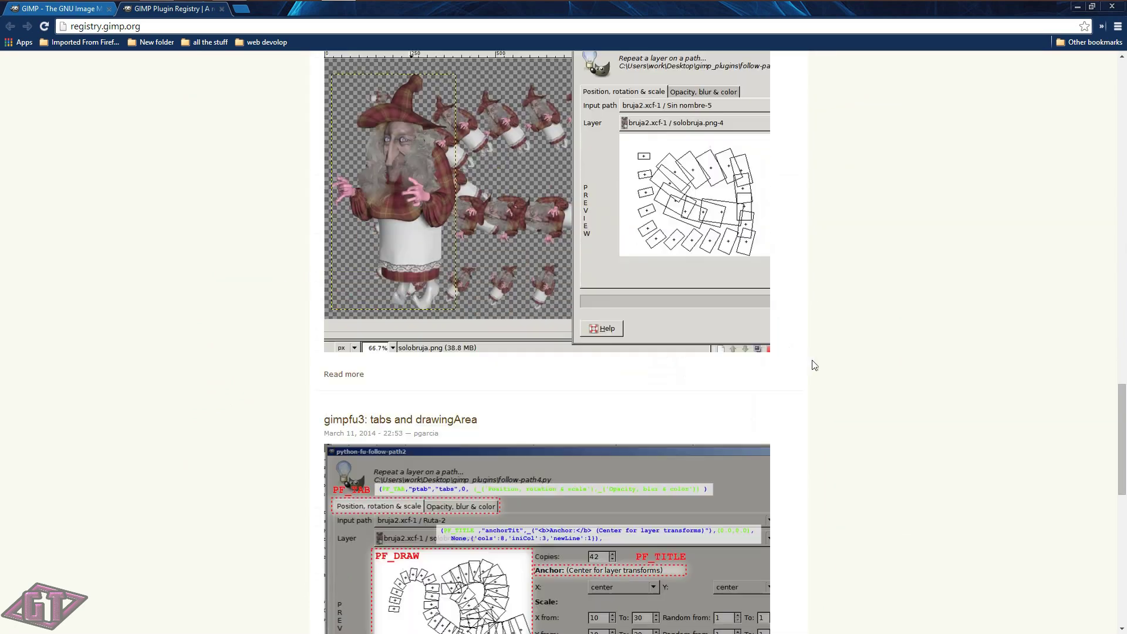
scroll(801, 361, down, 8)
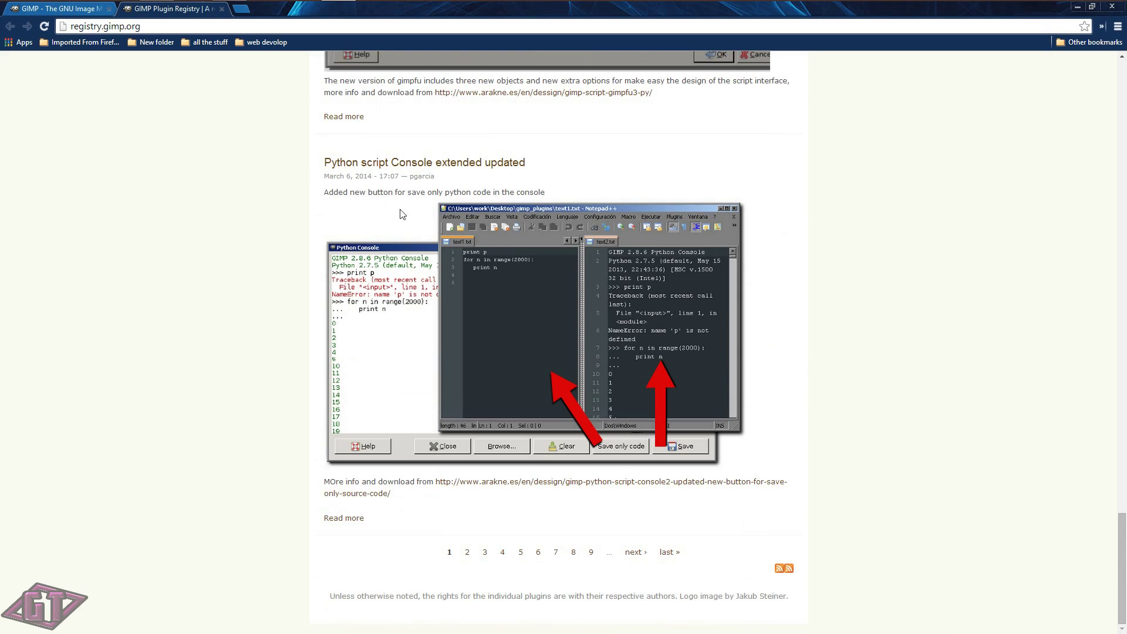
scroll(407, 210, up, 20)
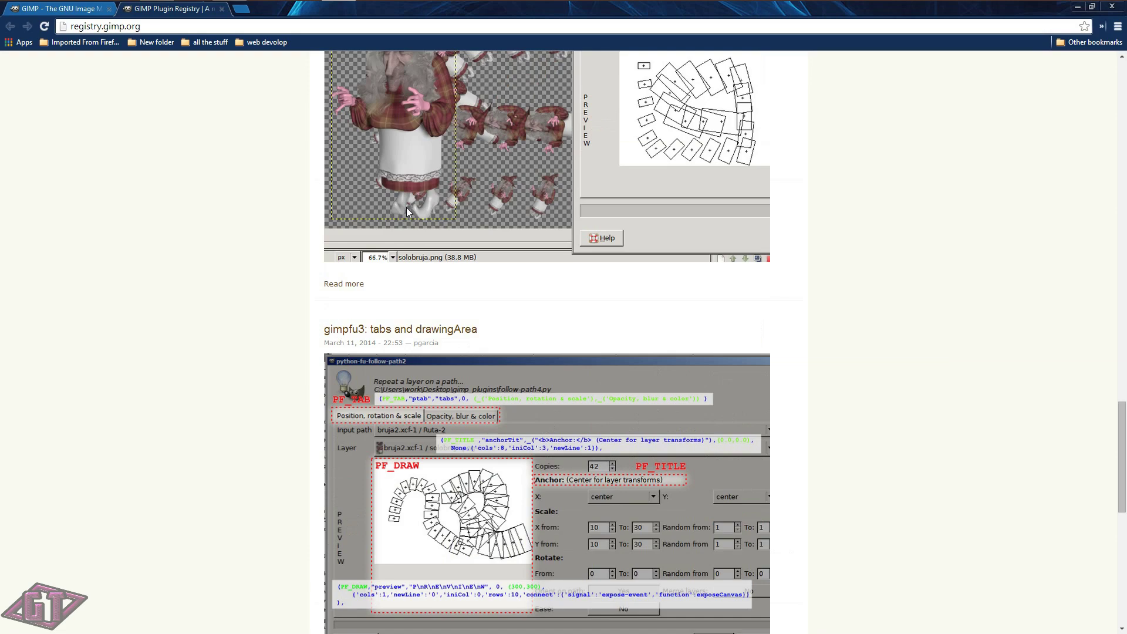
scroll(730, 197, up, 15)
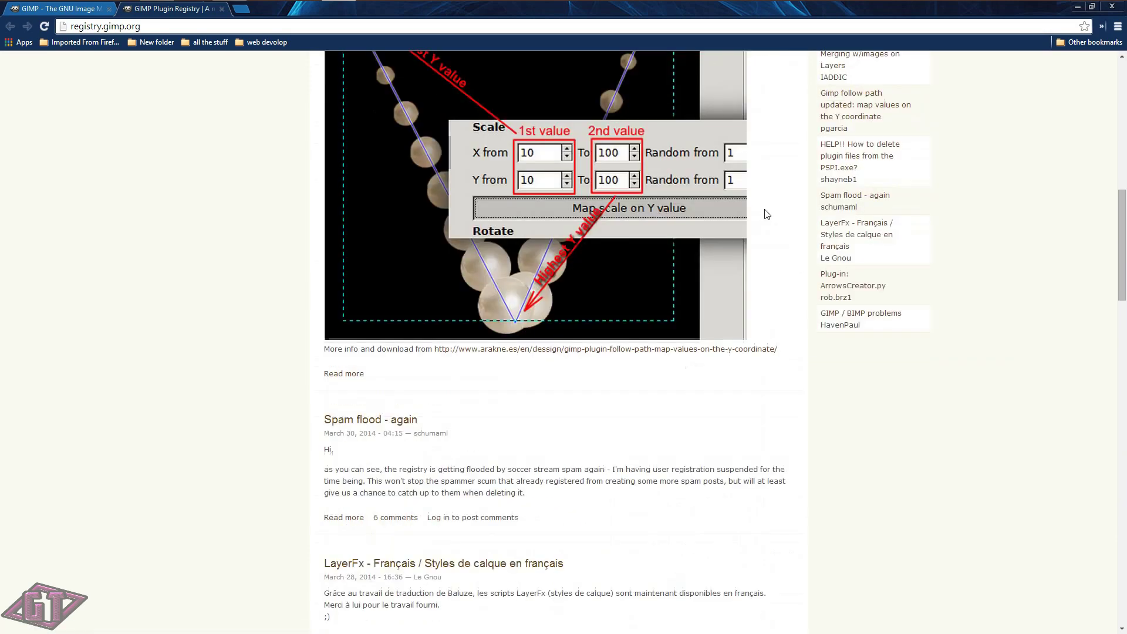
scroll(762, 215, up, 6)
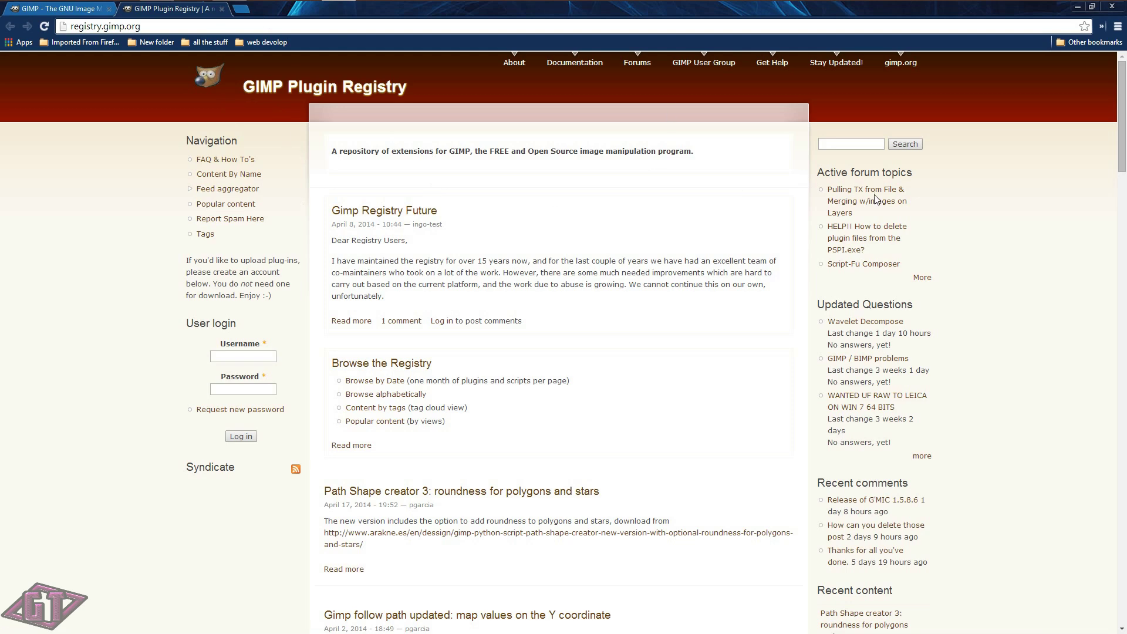
scroll(556, 252, down, 10)
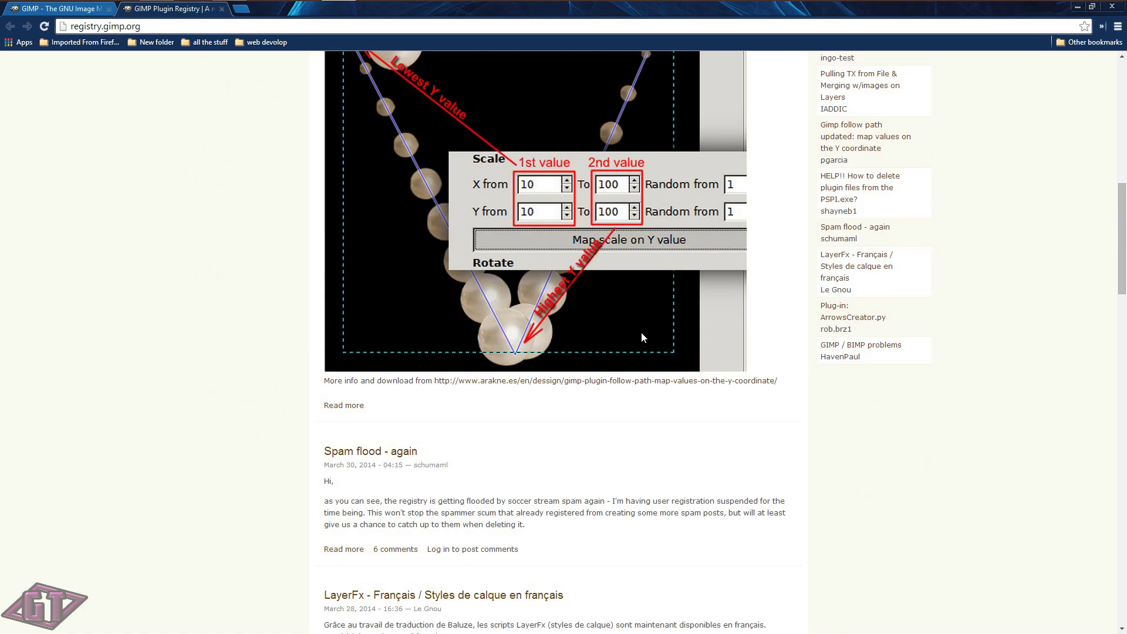
scroll(641, 332, down, 18)
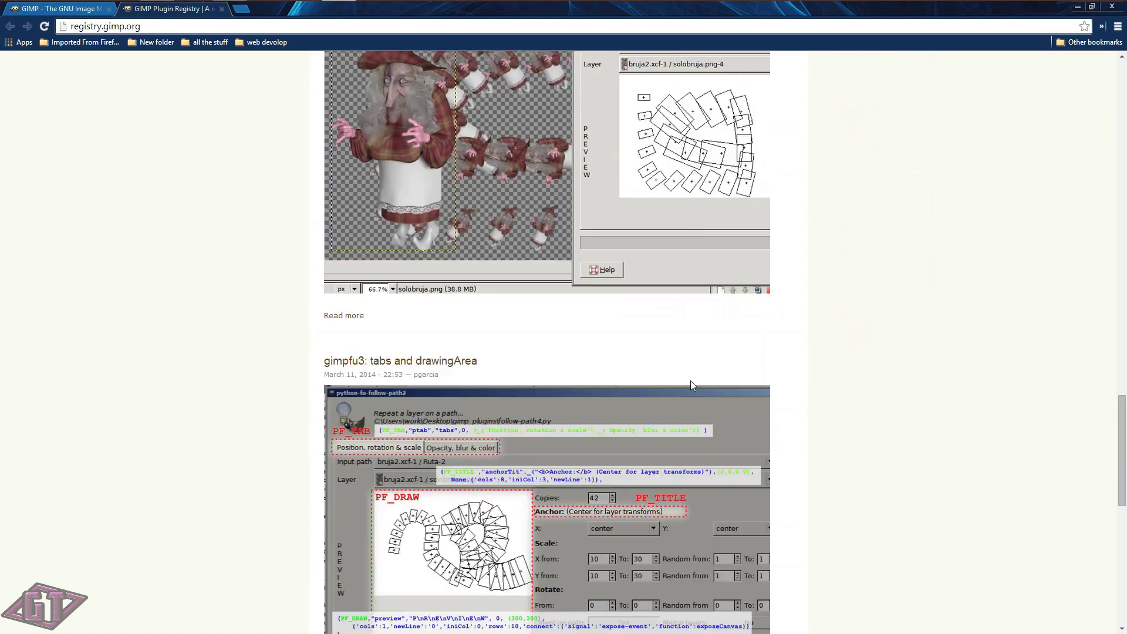
scroll(690, 381, up, 15)
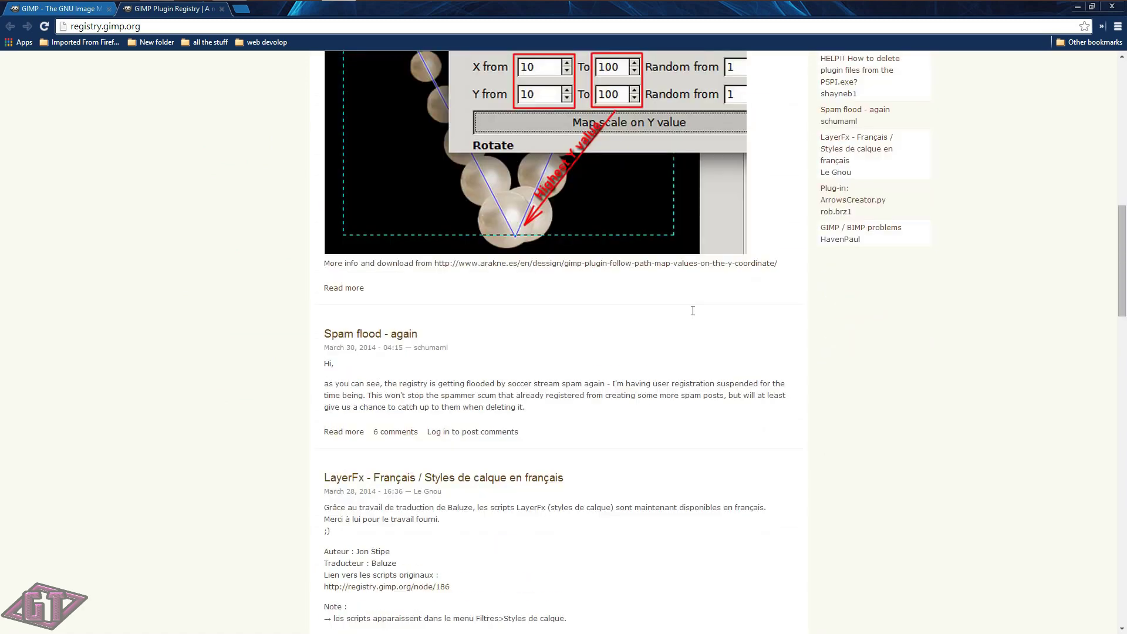
scroll(693, 310, up, 14)
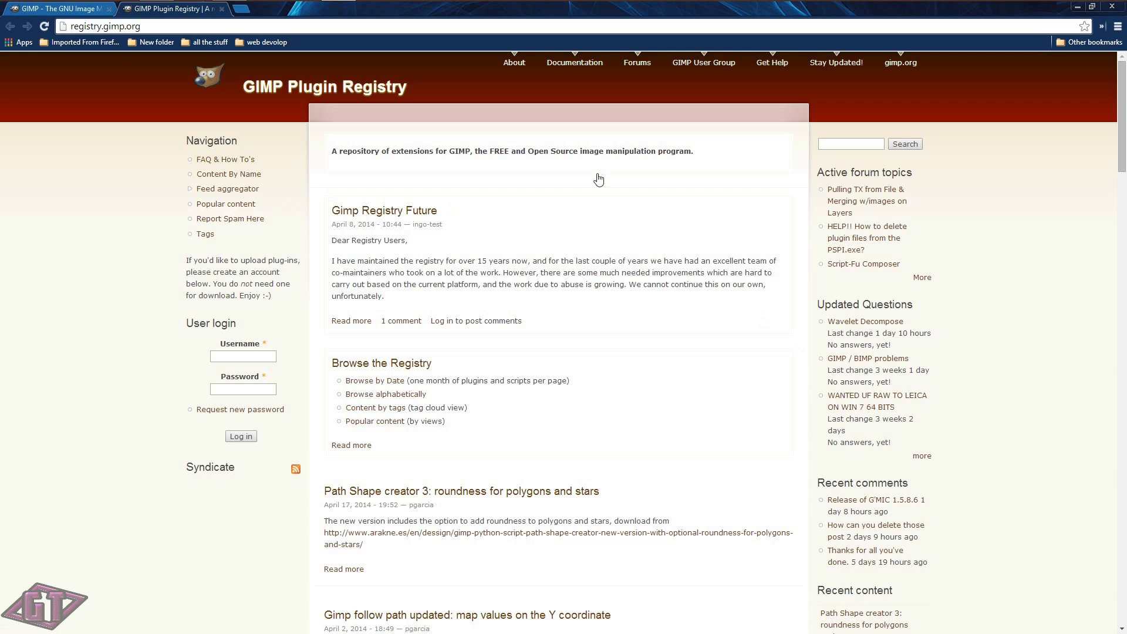
Show the registry's Popular content list, led by Layer Effects, Save for Web and DDS
click(229, 205)
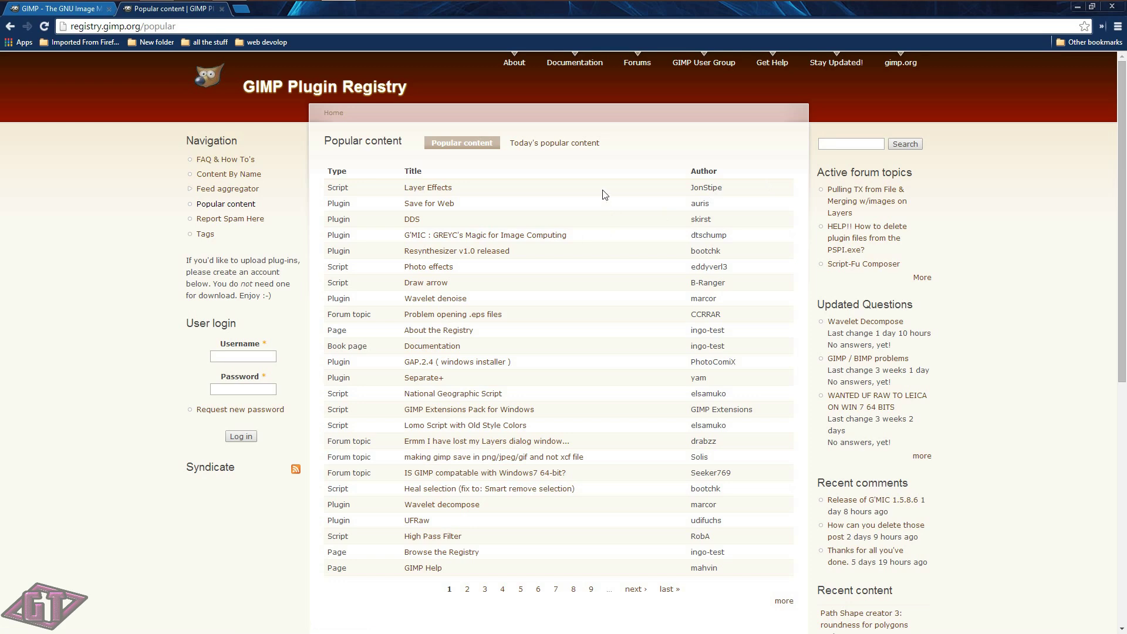
scroll(605, 195, down, 4)
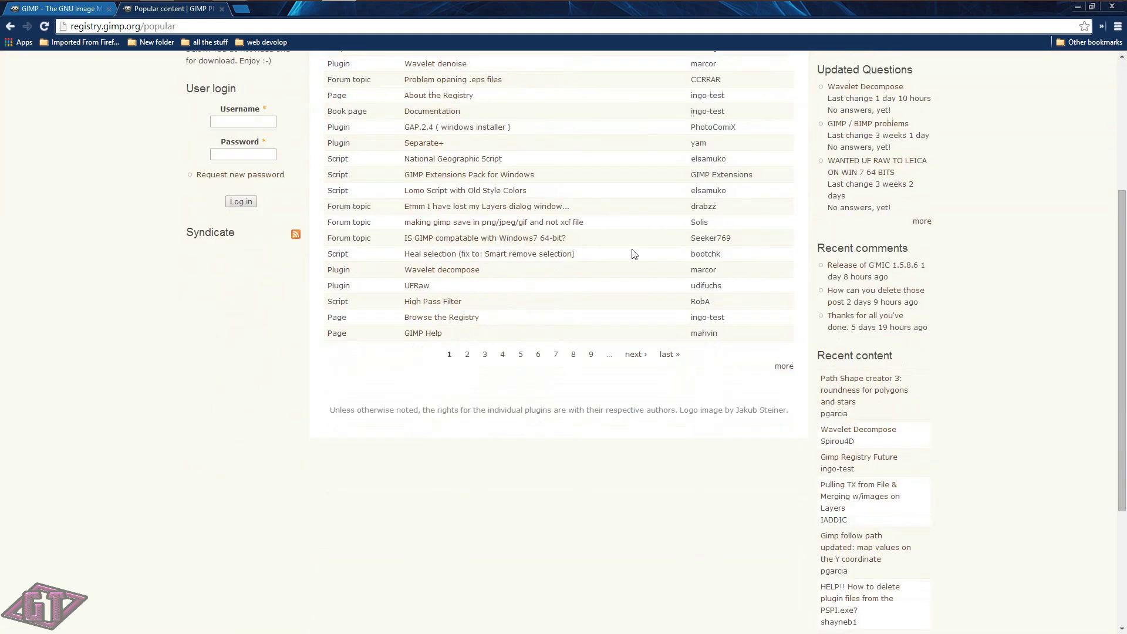
scroll(634, 253, down, 1)
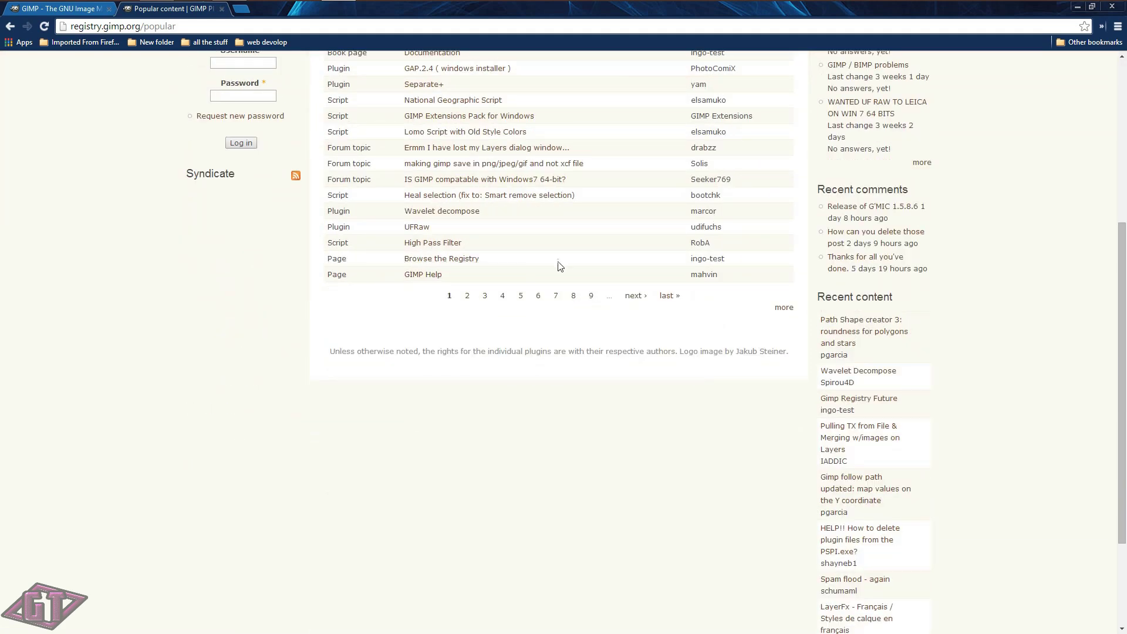
scroll(560, 265, up, 3)
scroll(614, 283, up, 2)
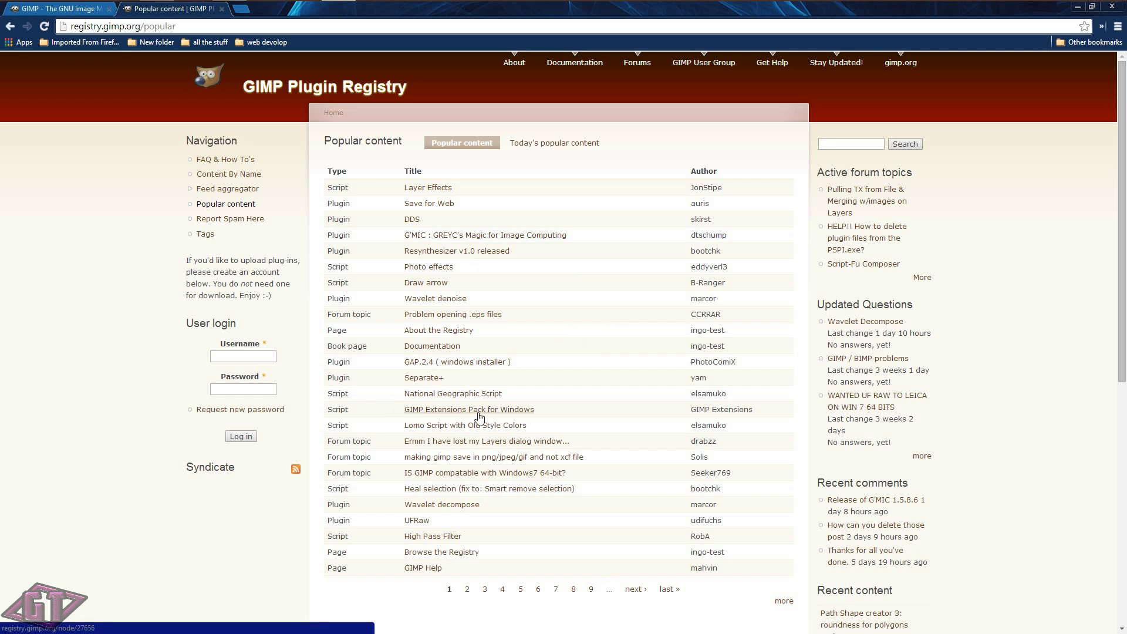
Open the GIMP Extensions Pack for Windows page and highlight its latest version, 2.8.20140204
click(510, 410)
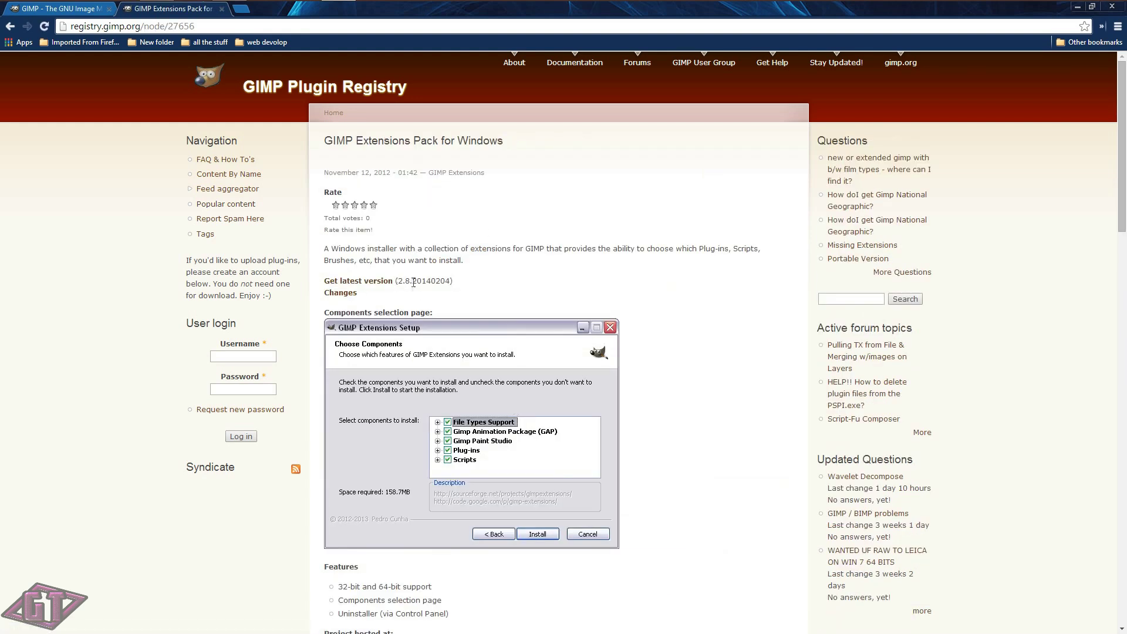
drag(396, 282, 456, 284)
scroll(487, 291, down, 4)
scroll(495, 293, down, 2)
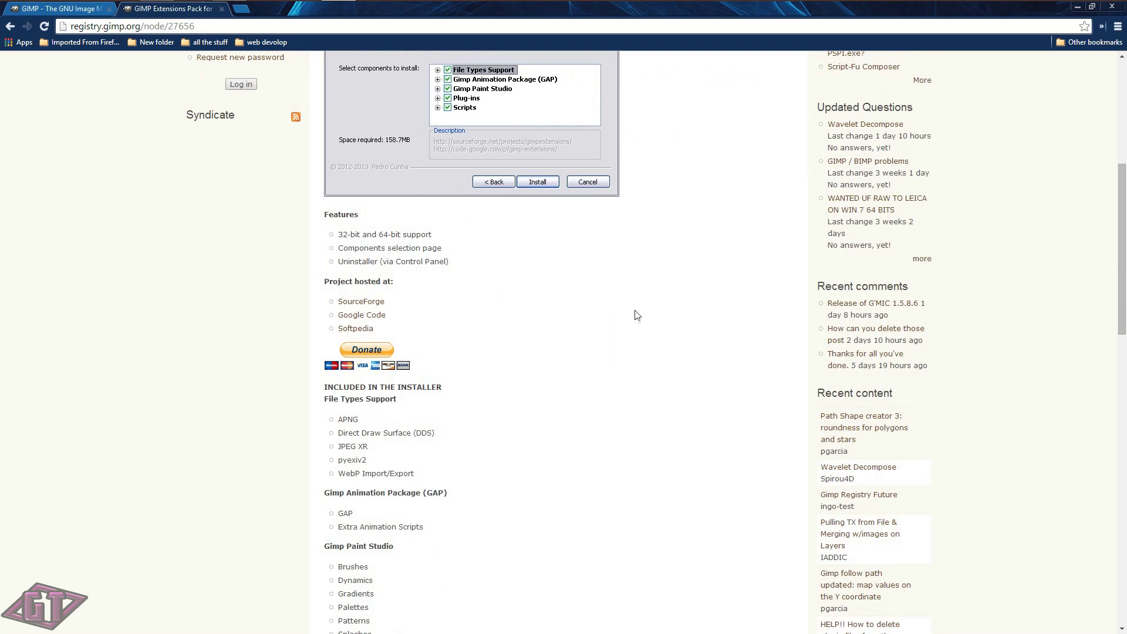
scroll(646, 315, up, 5)
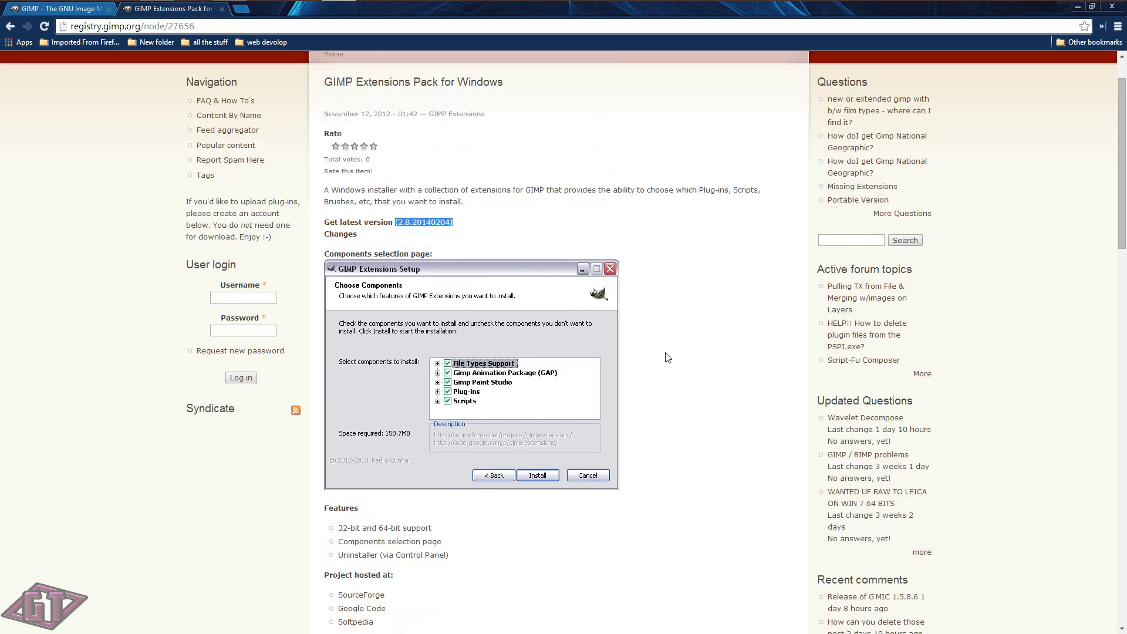
scroll(668, 293, up, 1)
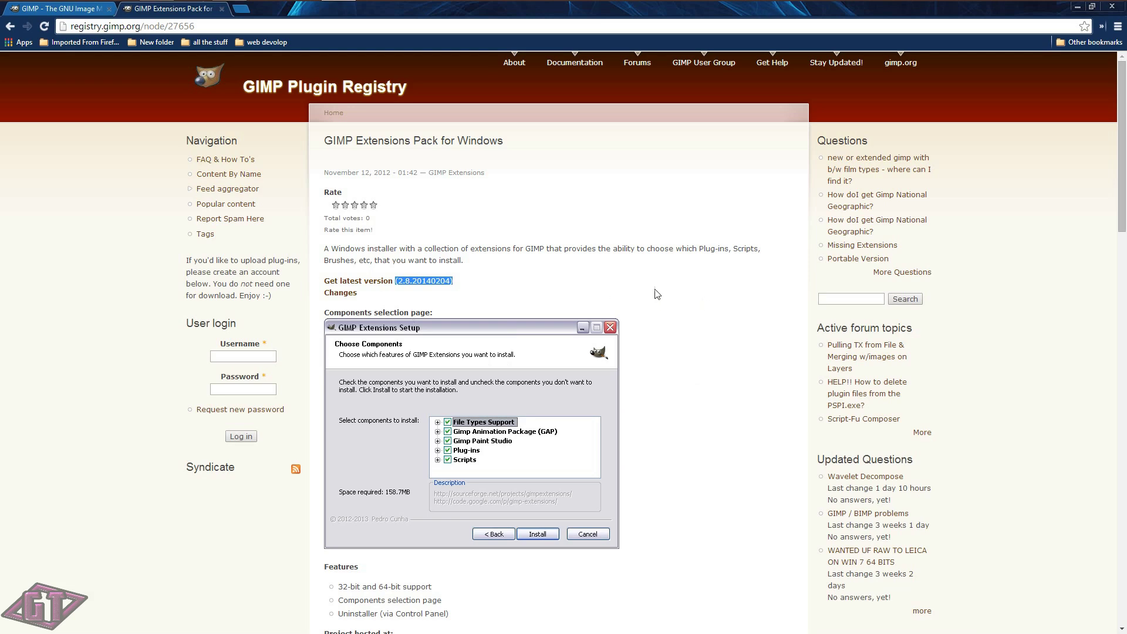
Review the included components, then enter 'Gimp extension pac for mac' in the registry search box
scroll(619, 299, down, 15)
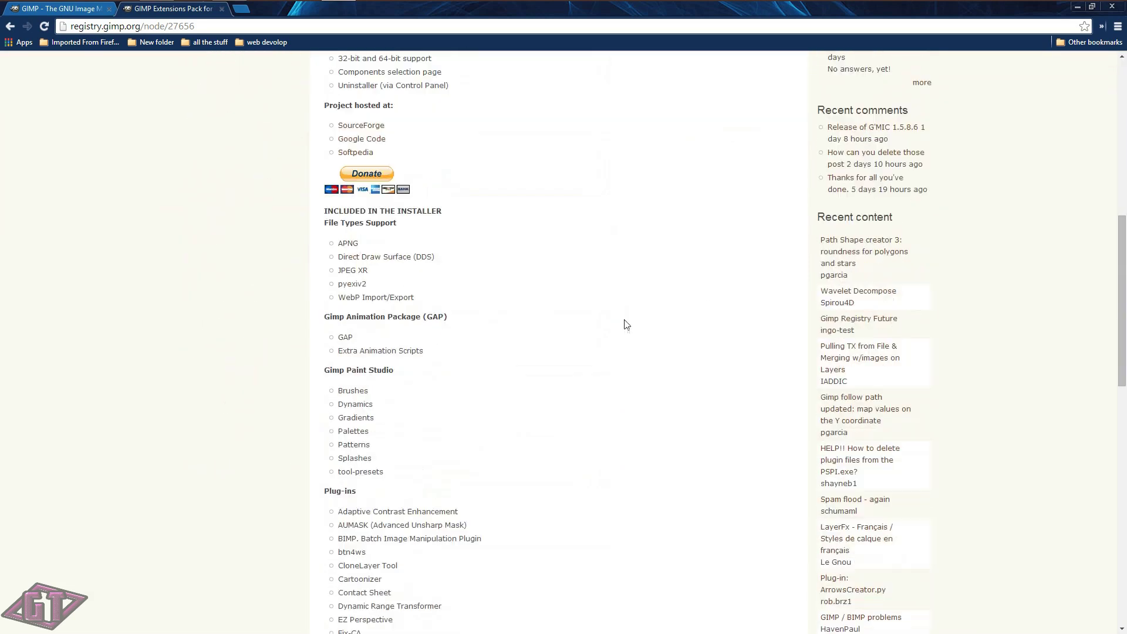
scroll(624, 322, down, 4)
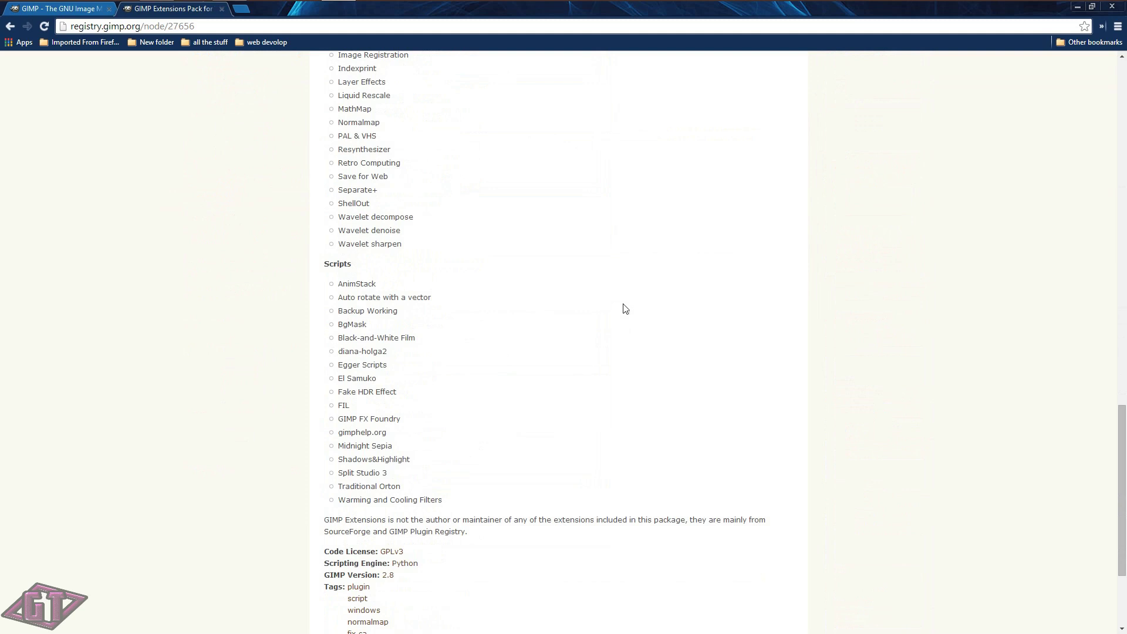
scroll(624, 288, down, 3)
scroll(690, 276, up, 6)
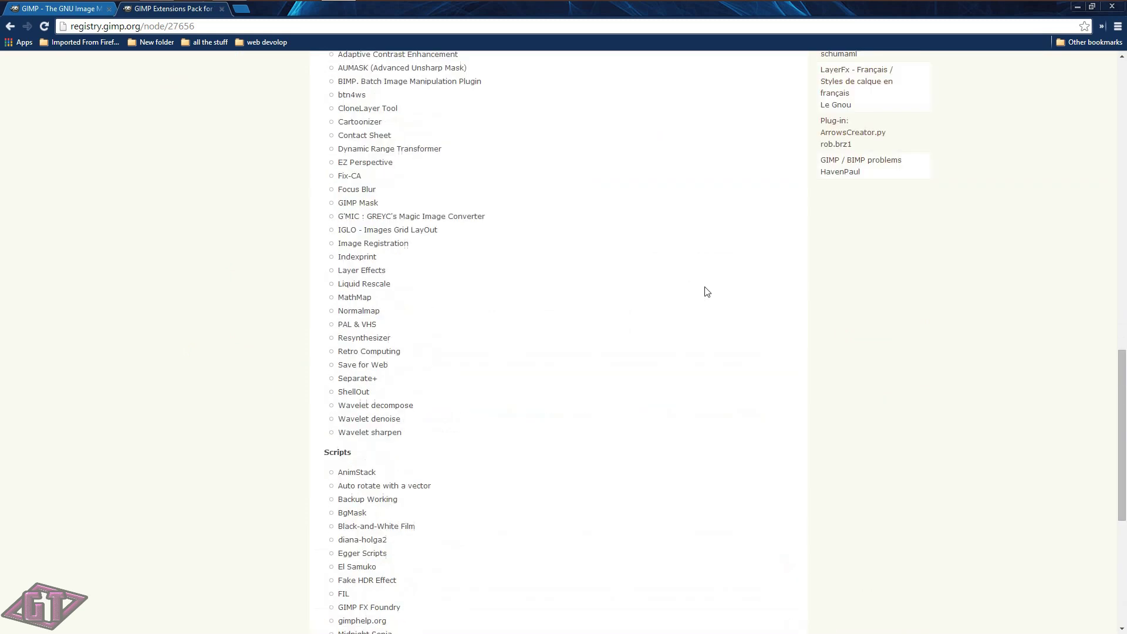
scroll(707, 292, up, 18)
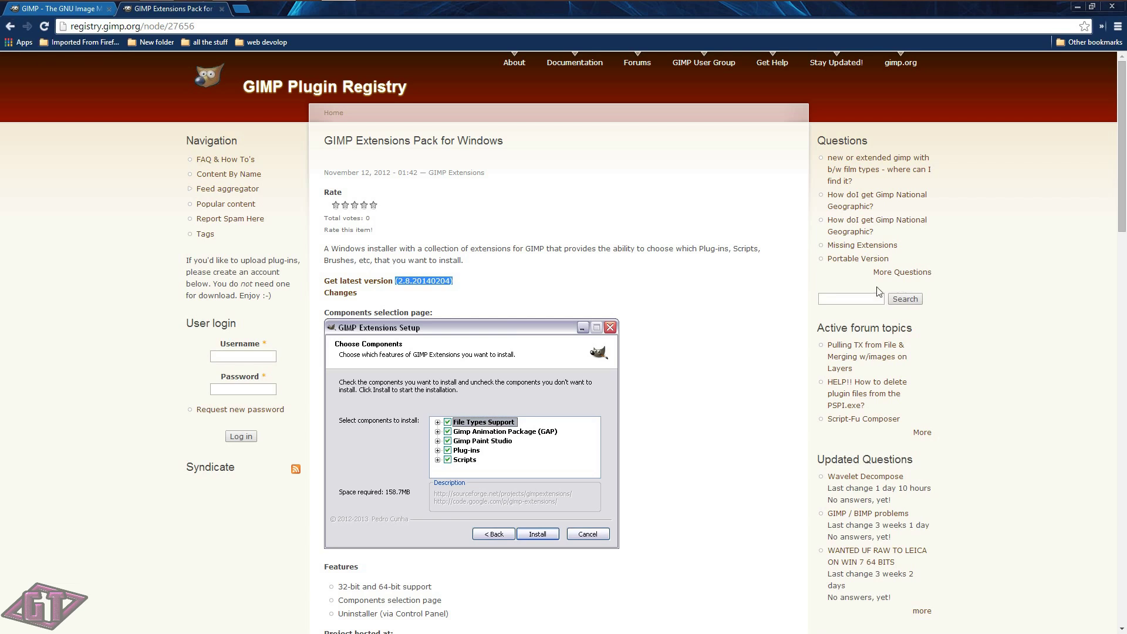
click(845, 300)
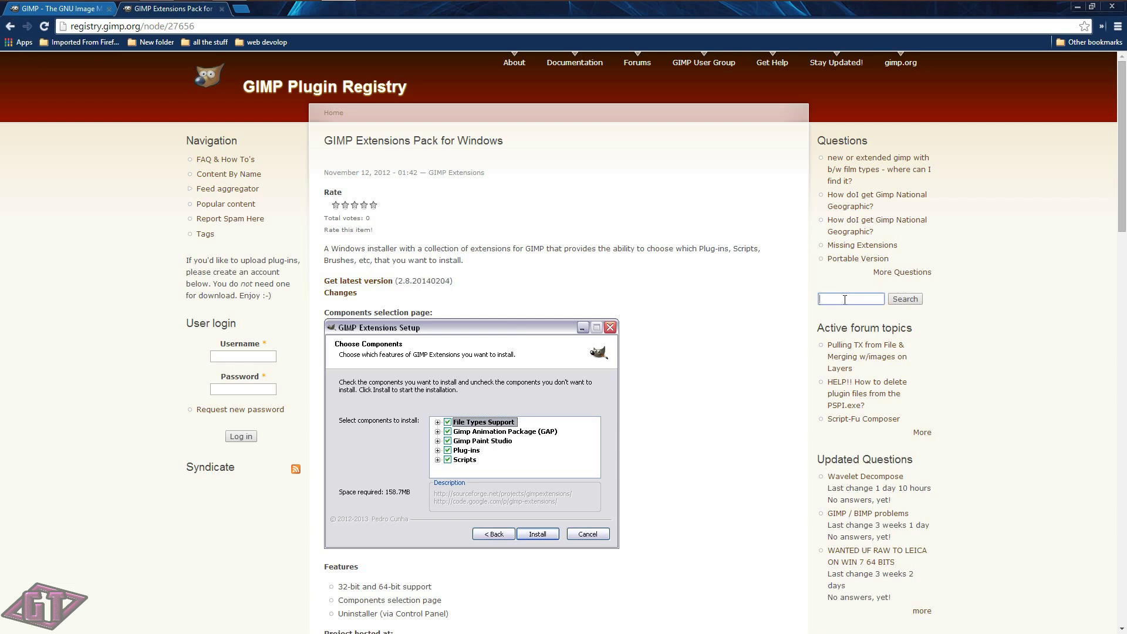
text(Gimp e)
text(xtension pac)
text( for mac)
Search the registry for a Mac extension pack, correcting 'pac' to 'pack' and searching again
key(Return)
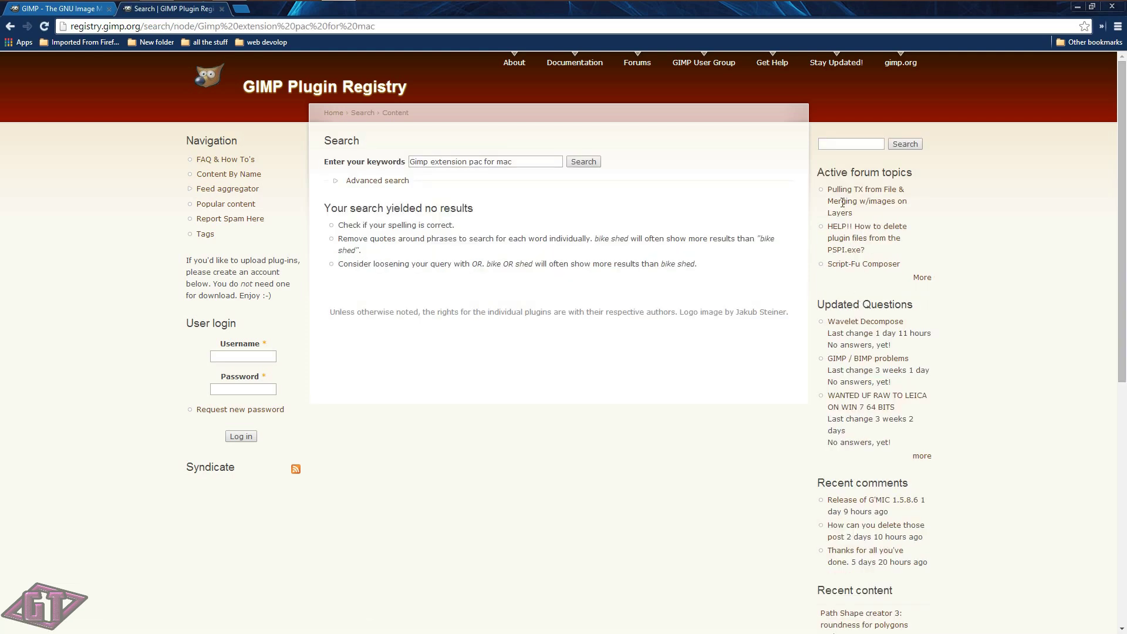
click(482, 162)
text(k)
click(586, 164)
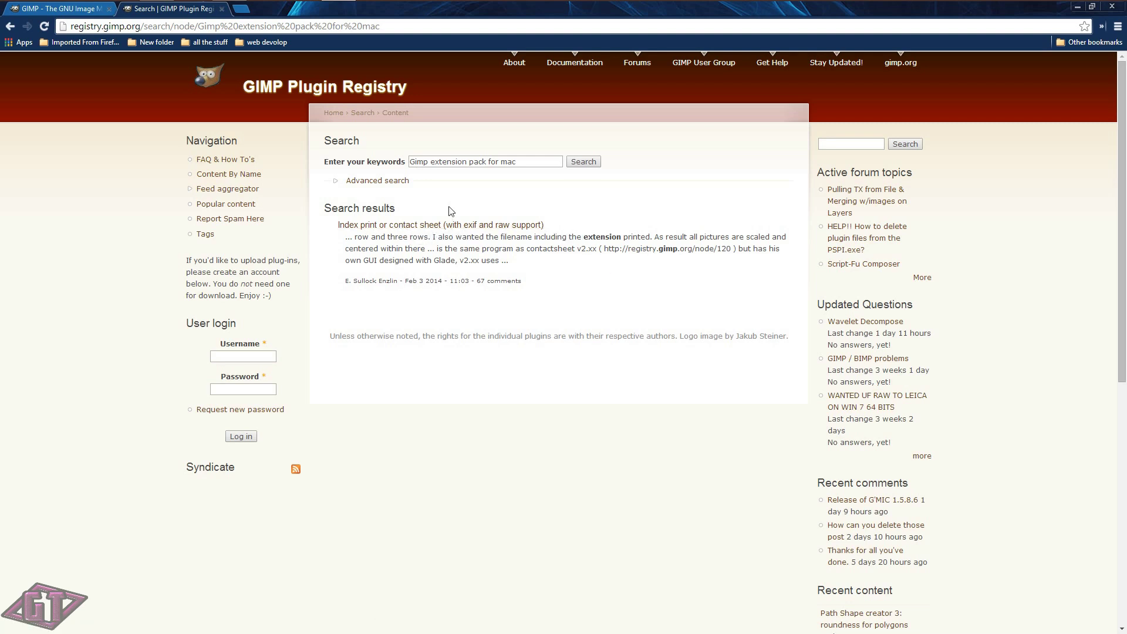
Go back twice to the GIMP Extensions Pack for Windows page
click(13, 30)
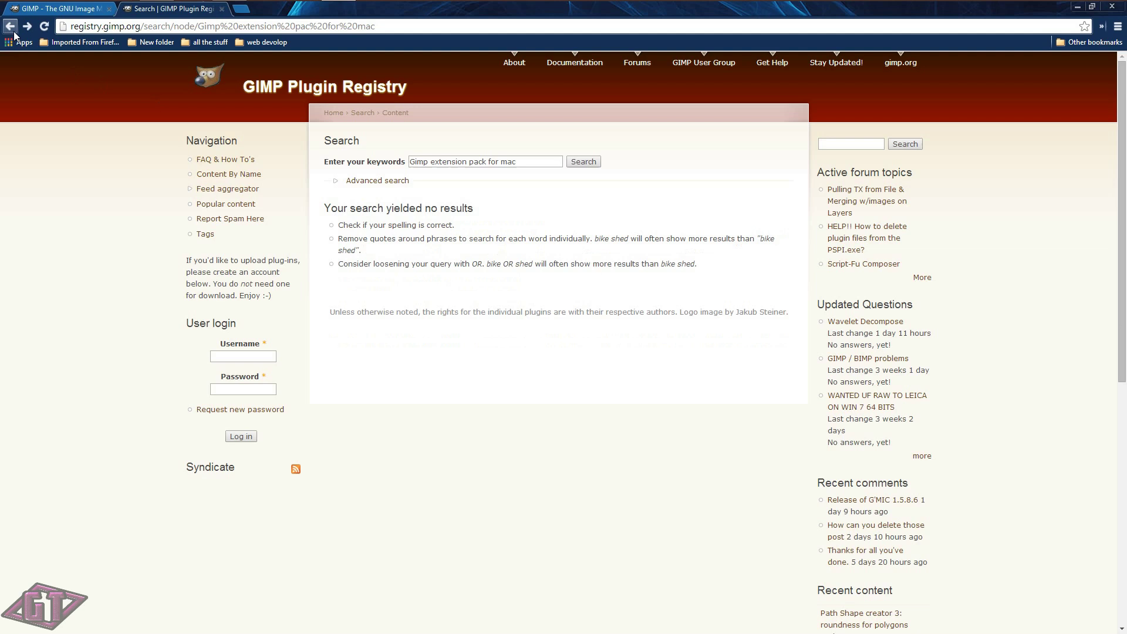
click(12, 31)
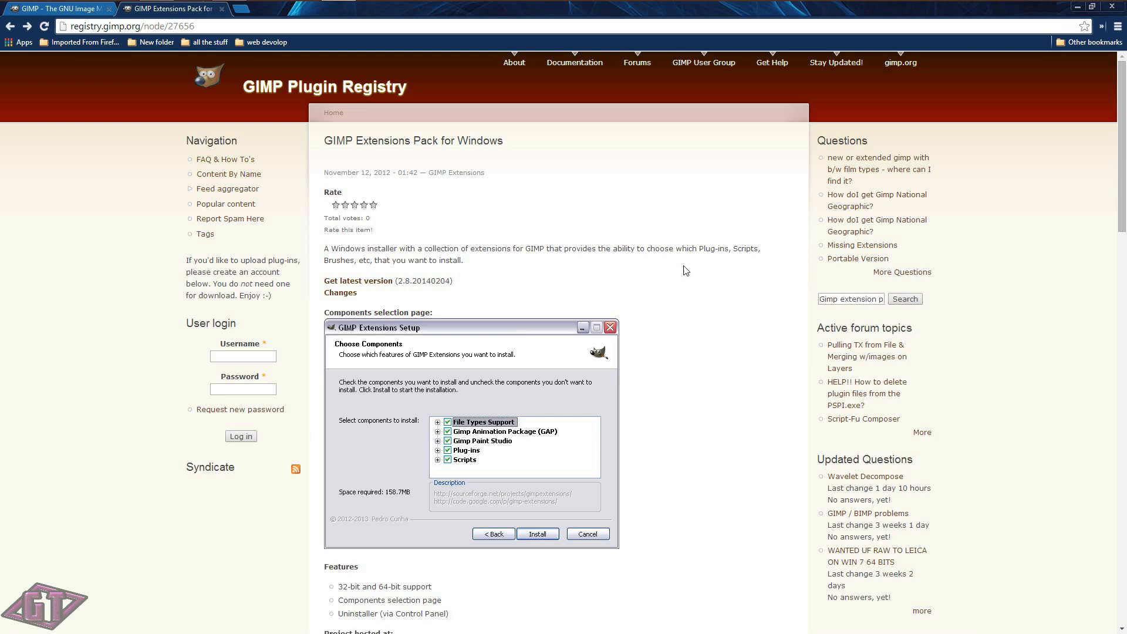
scroll(686, 272, down, 3)
scroll(515, 169, up, 3)
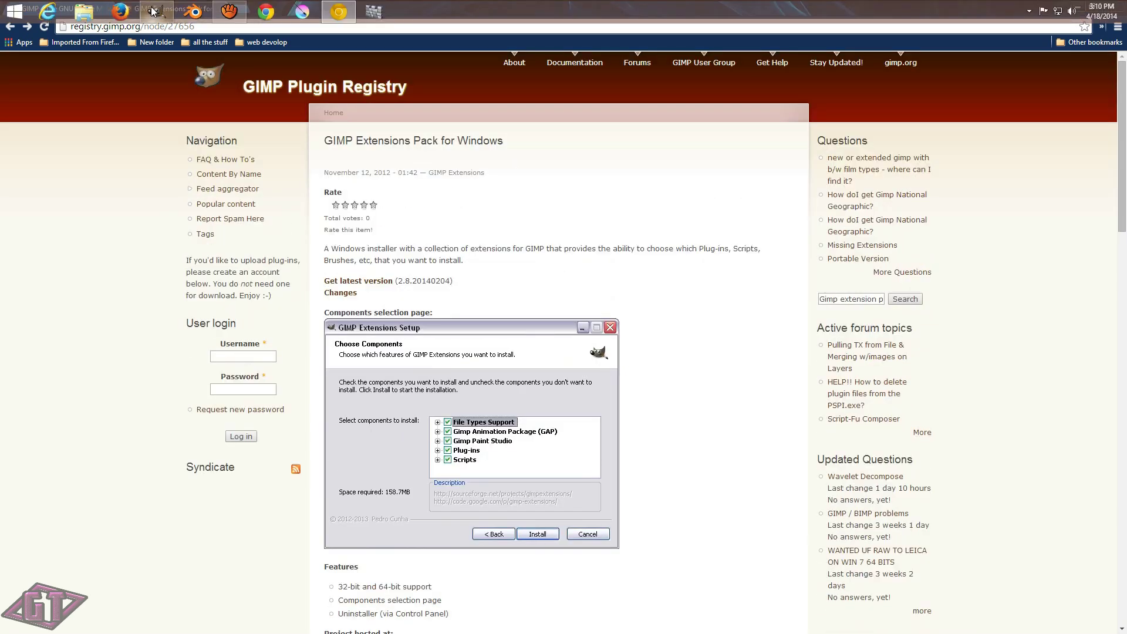
In GIMP, create a new blank 640×400 image
click(157, 6)
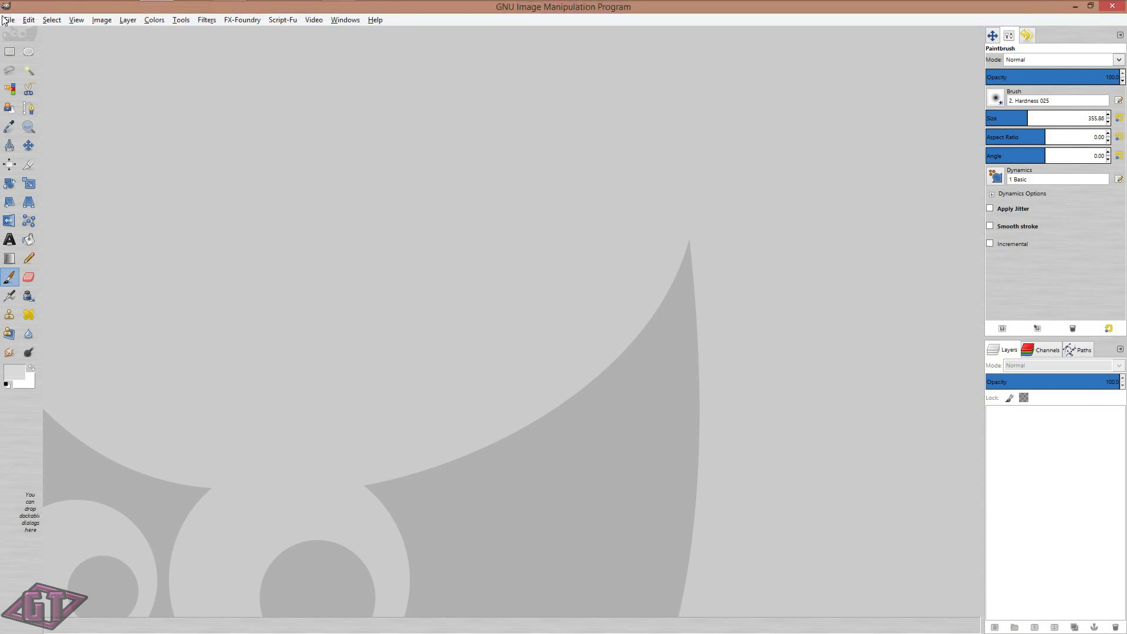
click(9, 20)
click(27, 33)
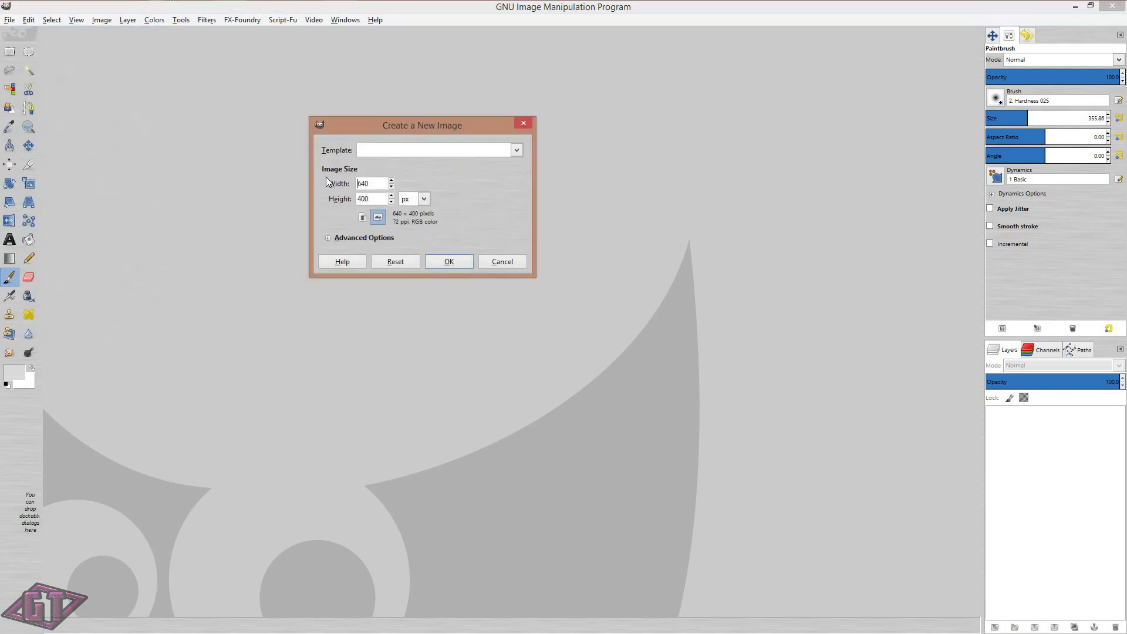
click(450, 262)
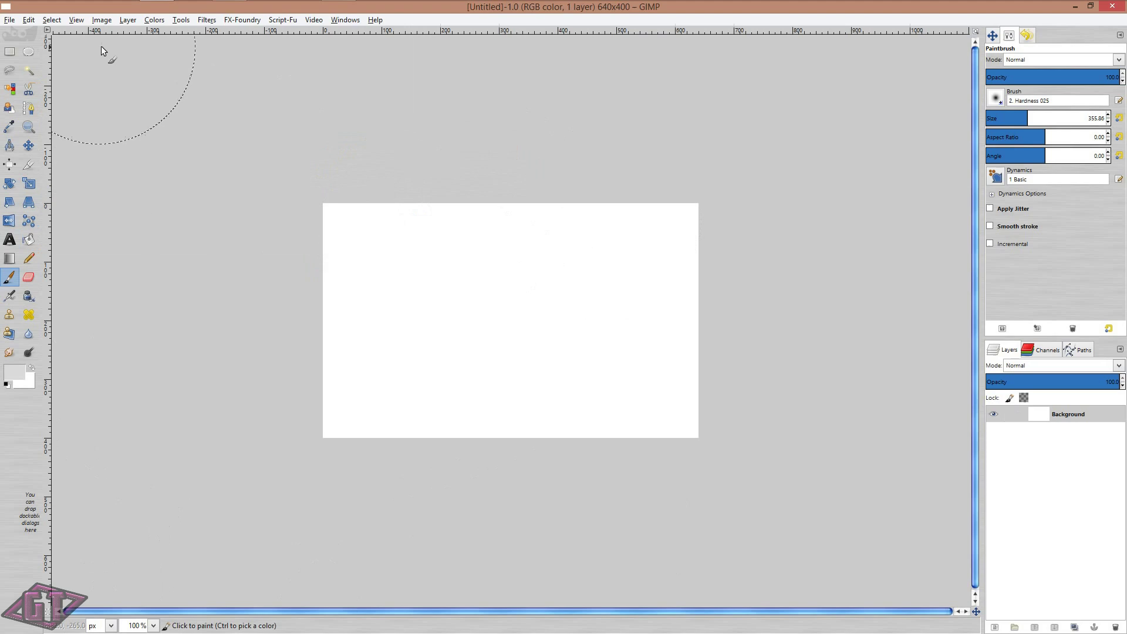
Browse the newly added FX-Foundry, Script-Fu and Filters menus without running anything
click(242, 20)
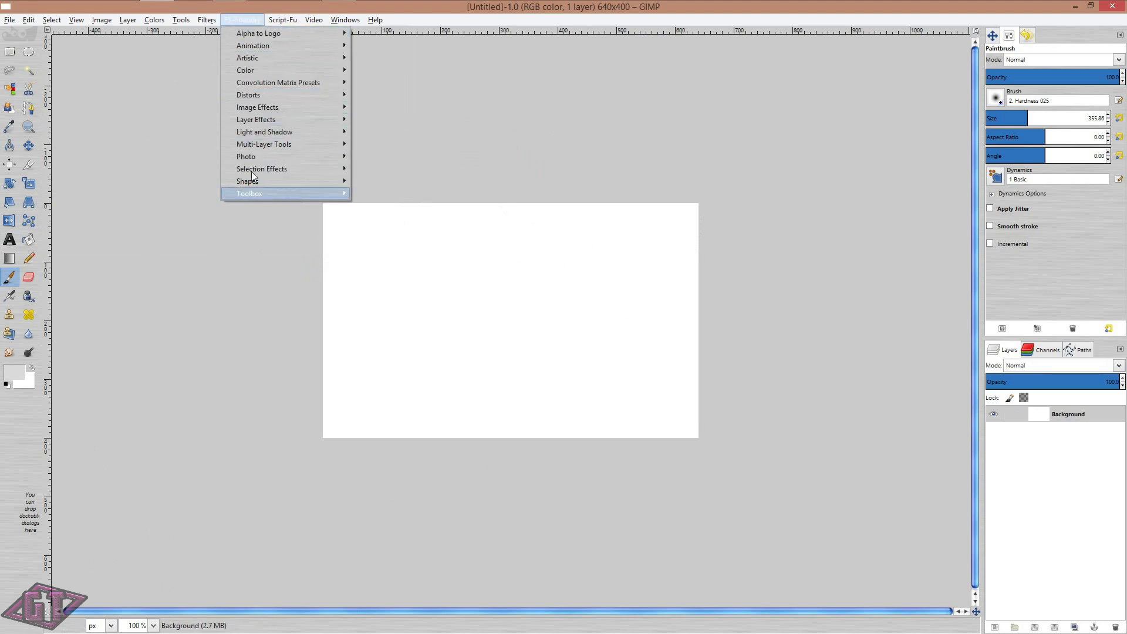
mouse_move(283, 56)
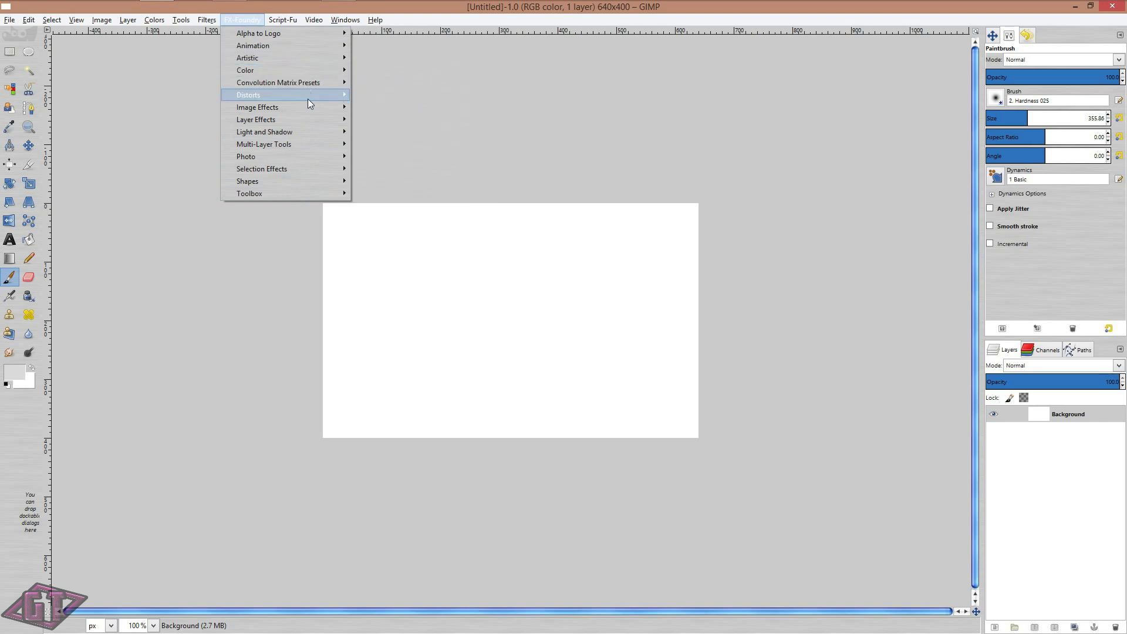
mouse_move(279, 19)
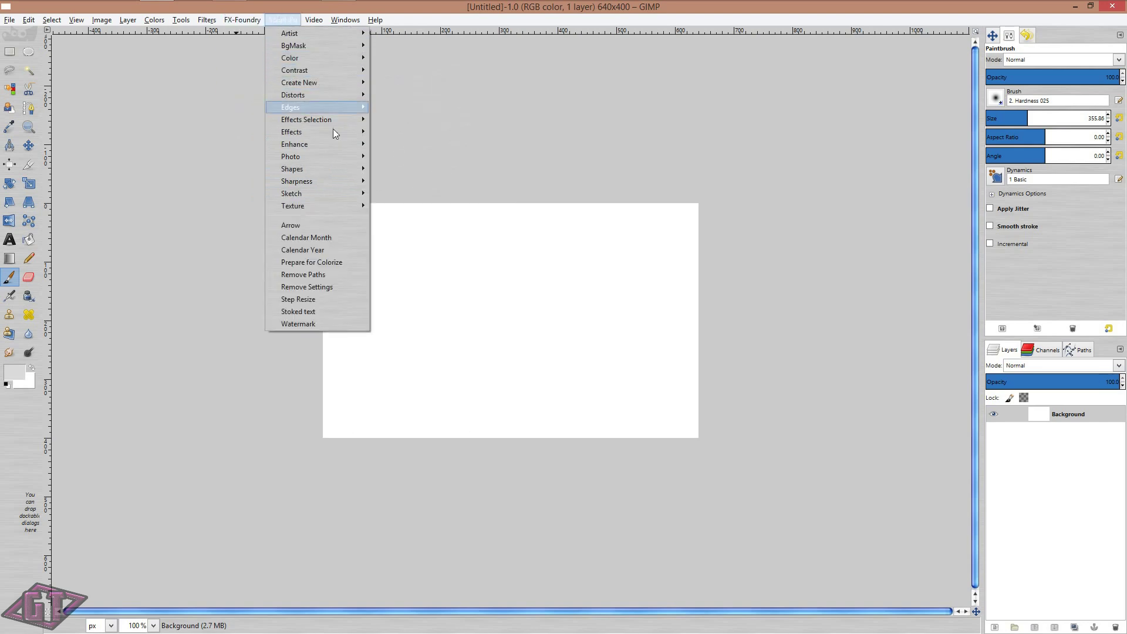
mouse_move(202, 19)
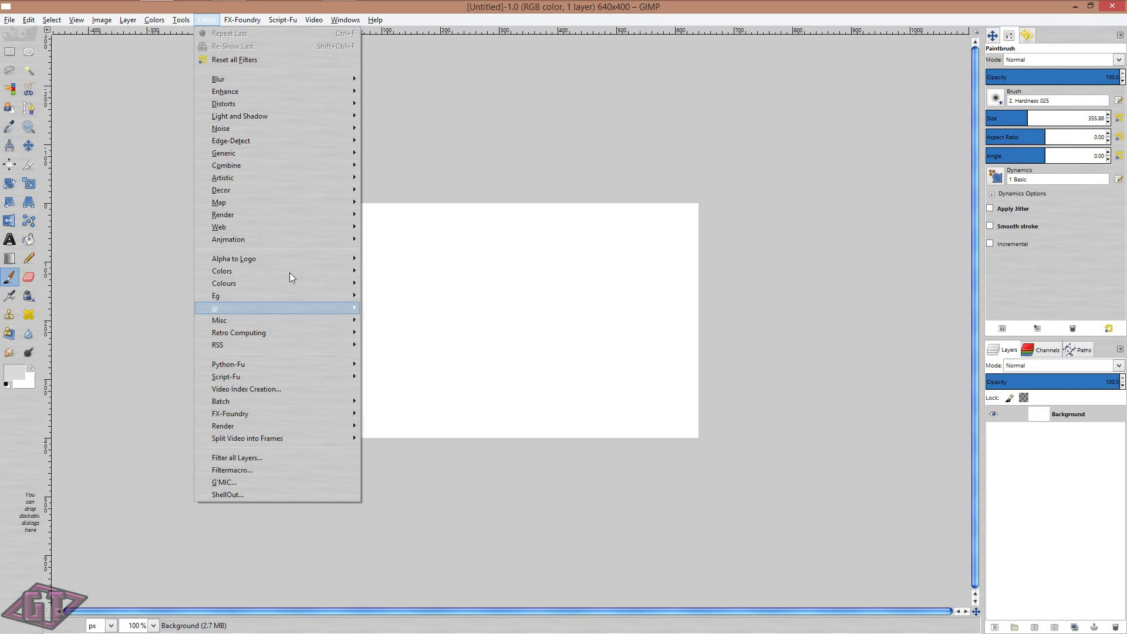
mouse_move(240, 20)
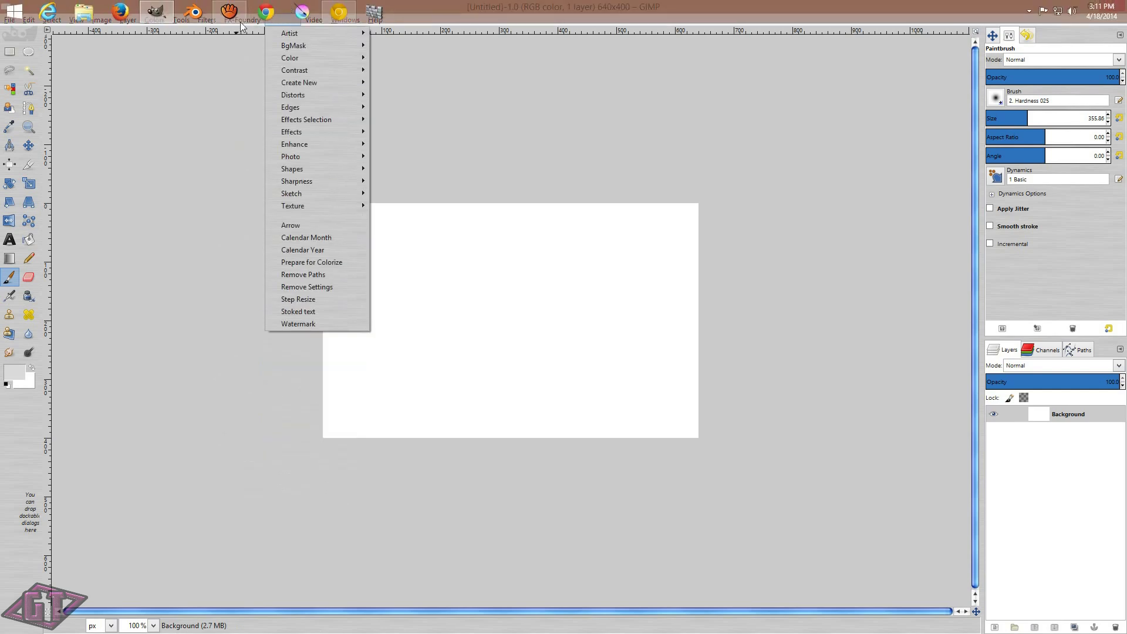
click(130, 175)
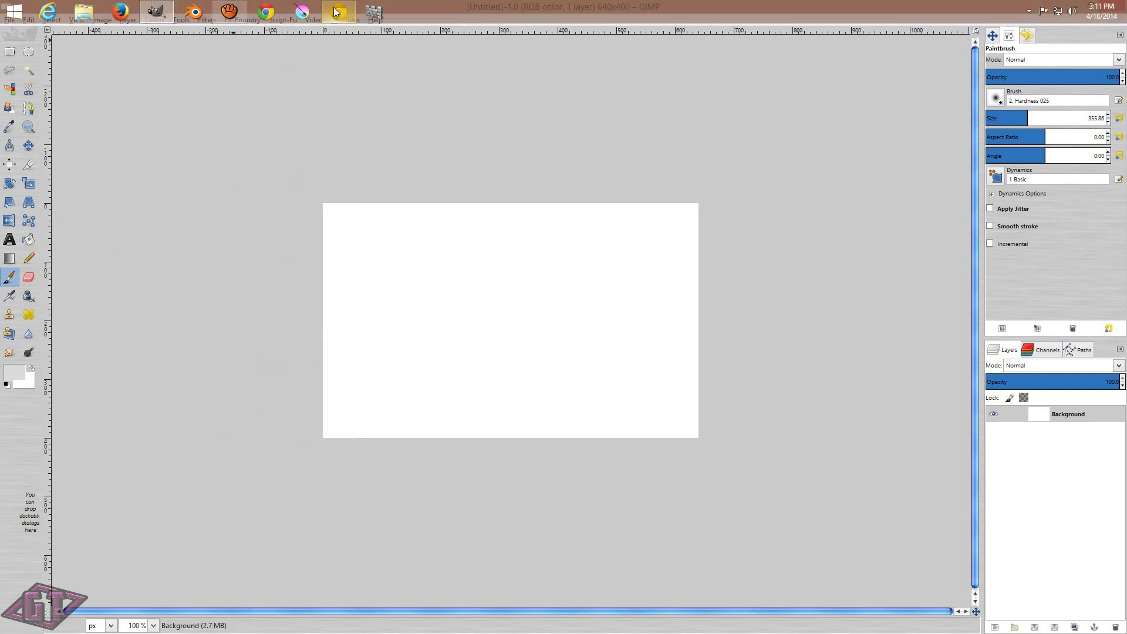
mouse_move(233, 15)
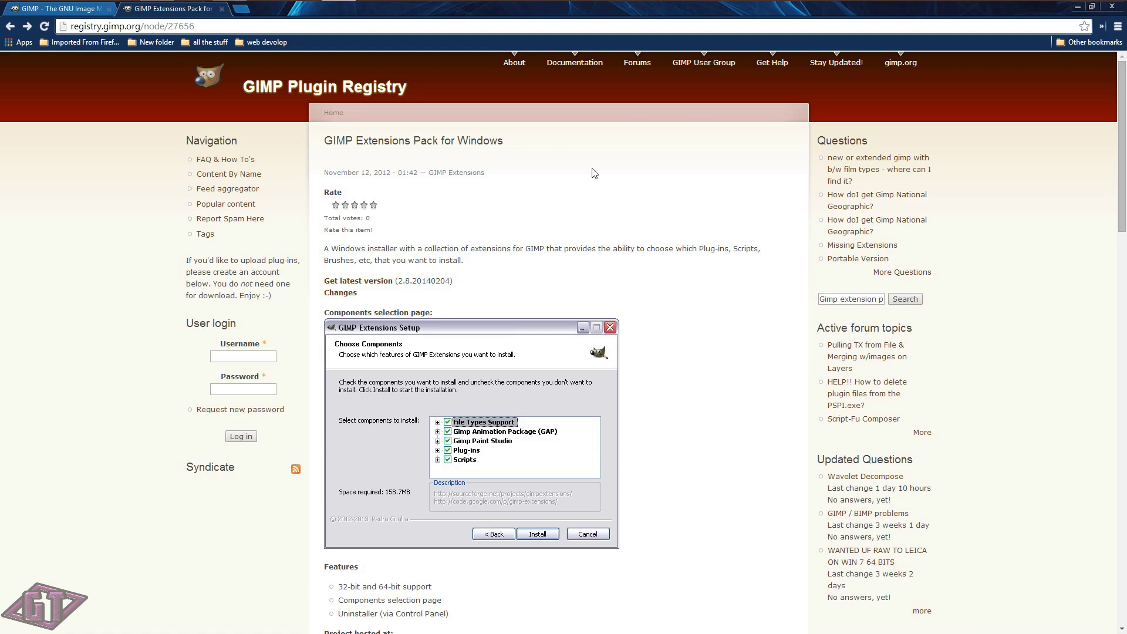
scroll(617, 194, down, 7)
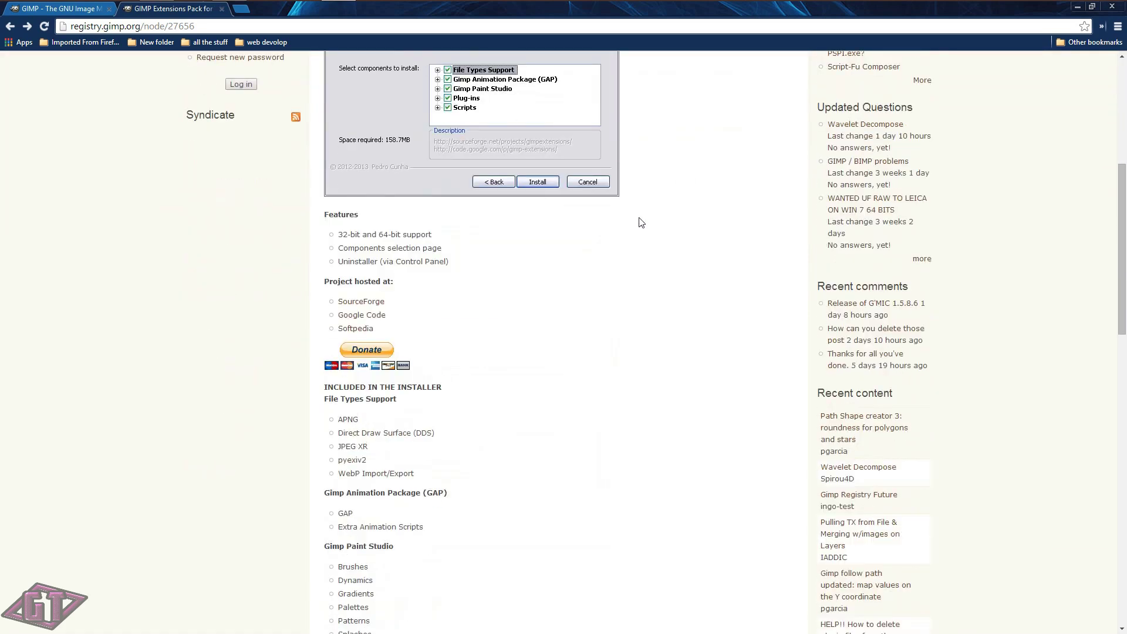
scroll(642, 232, up, 7)
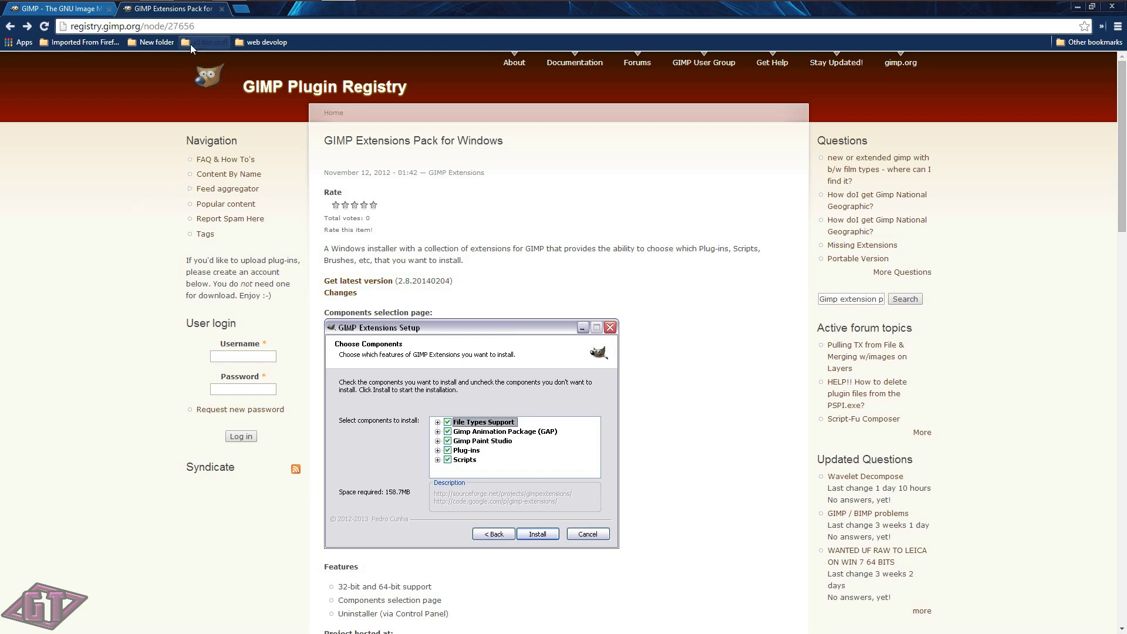
mouse_move(166, 6)
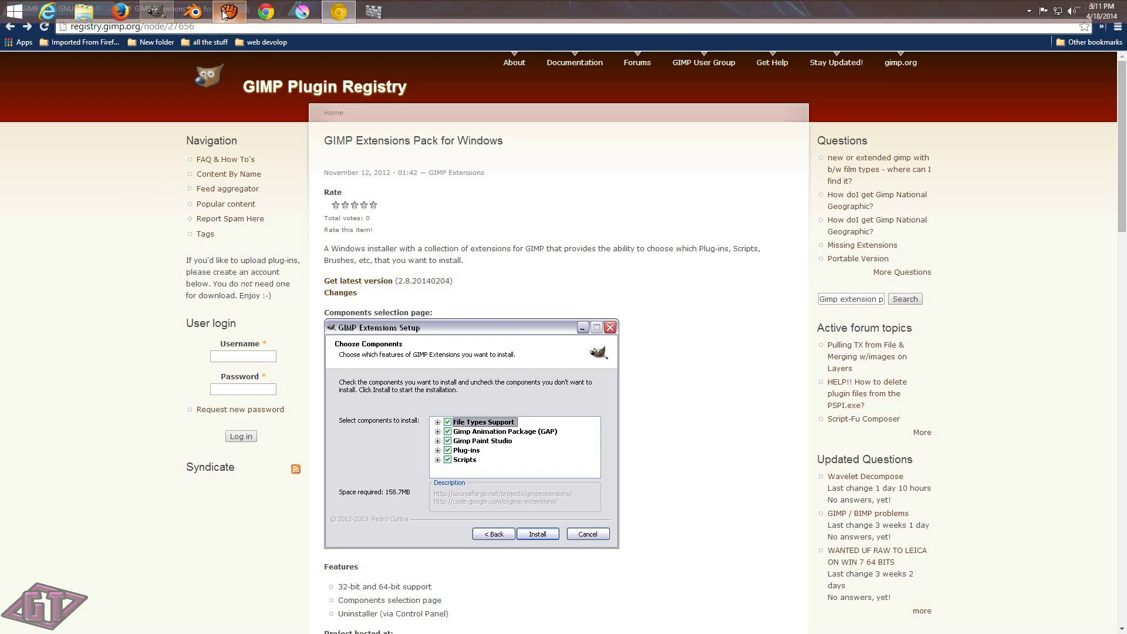
Set the paintbrush to opacity 38.9 and size 167.50, then brush light grey across the canvas
click(157, 13)
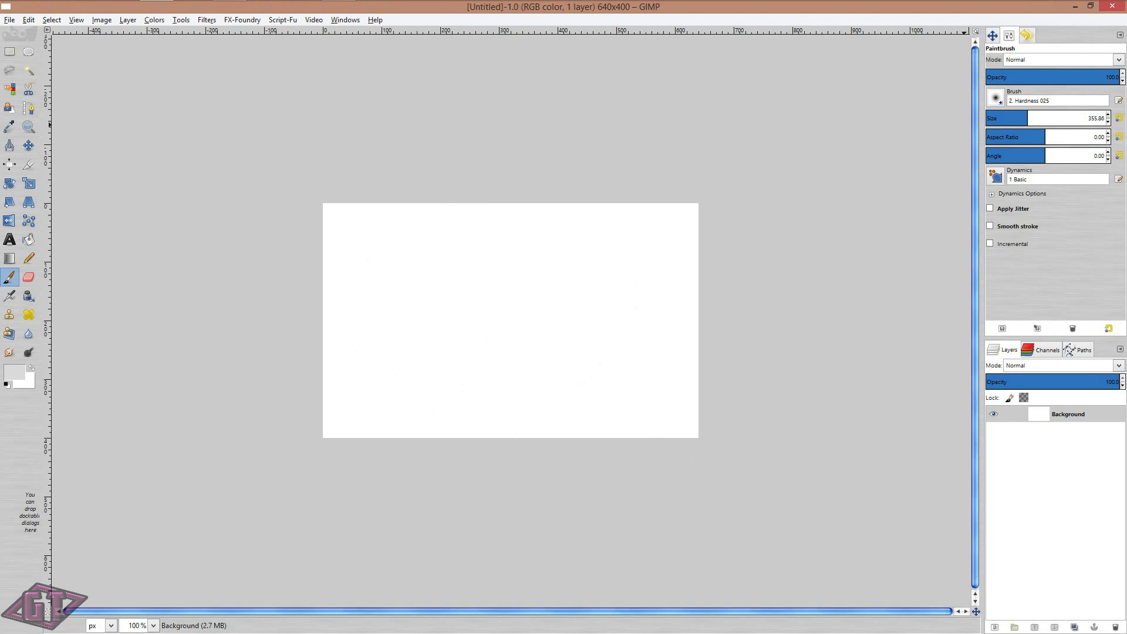
mouse_move(1080, 77)
mouse_down()
mouse_move(1038, 78)
mouse_move(1119, 77)
mouse_up()
drag(1020, 111, 1006, 119)
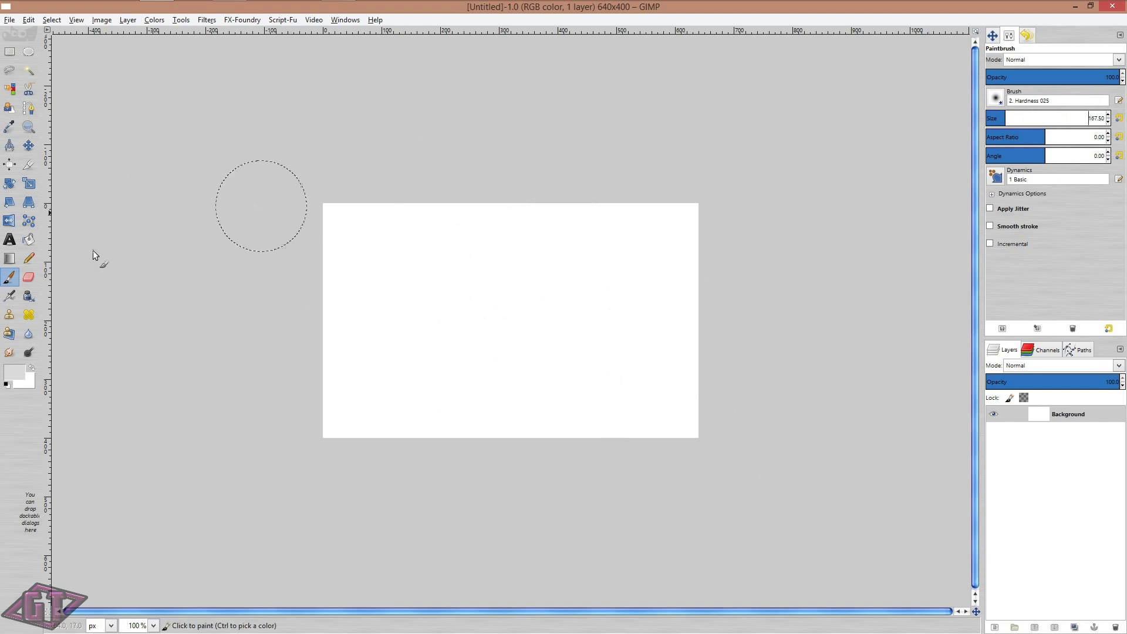
mouse_move(326, 202)
mouse_down()
mouse_move(435, 209)
mouse_move(356, 250)
mouse_move(341, 291)
mouse_up()
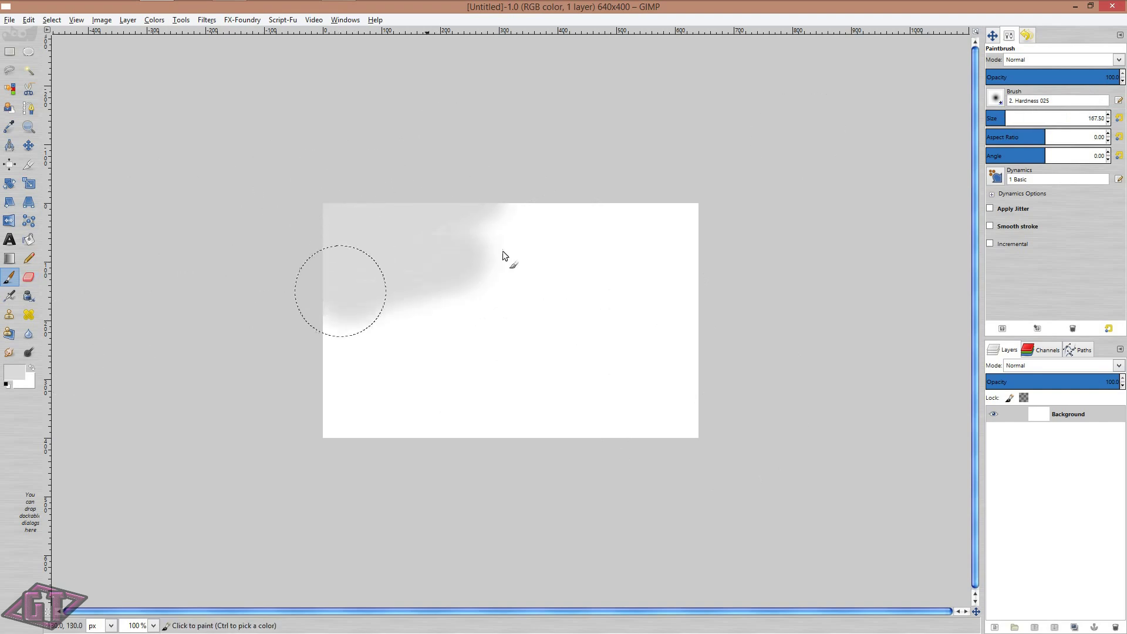
mouse_move(503, 252)
mouse_down()
mouse_move(346, 288)
mouse_move(283, 329)
mouse_move(485, 326)
mouse_move(446, 349)
mouse_move(401, 465)
mouse_move(389, 408)
mouse_move(657, 411)
mouse_move(766, 430)
mouse_move(776, 380)
mouse_move(718, 342)
mouse_move(827, 376)
mouse_move(603, 356)
mouse_move(724, 287)
mouse_move(617, 275)
mouse_move(659, 236)
mouse_move(613, 230)
mouse_move(609, 210)
mouse_move(723, 238)
mouse_up()
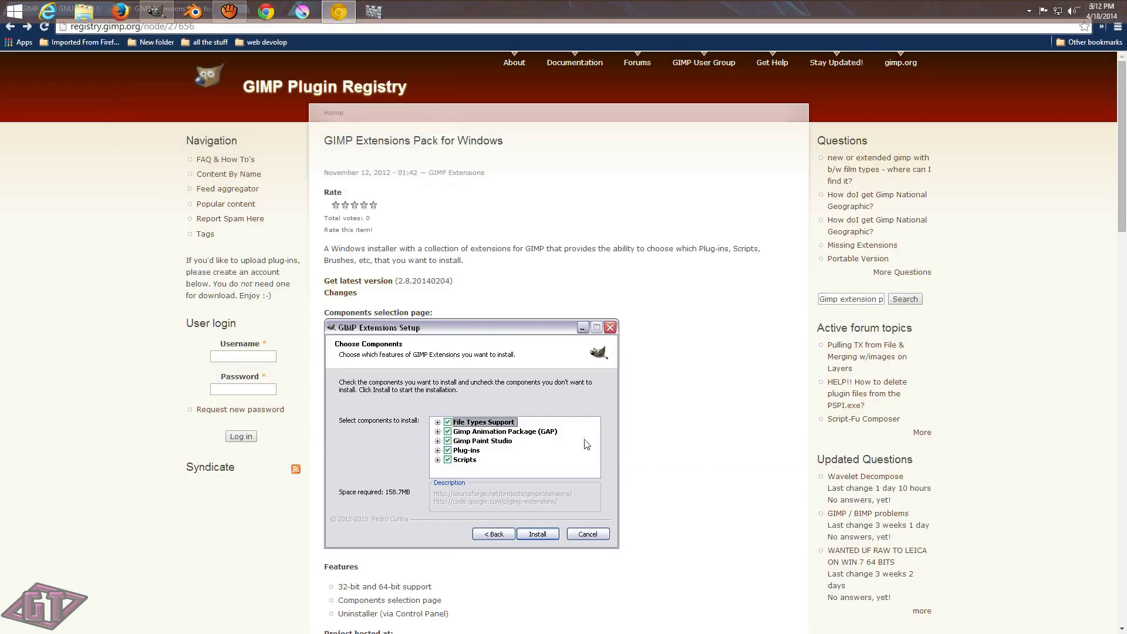
scroll(511, 417, down, 5)
scroll(520, 411, up, 5)
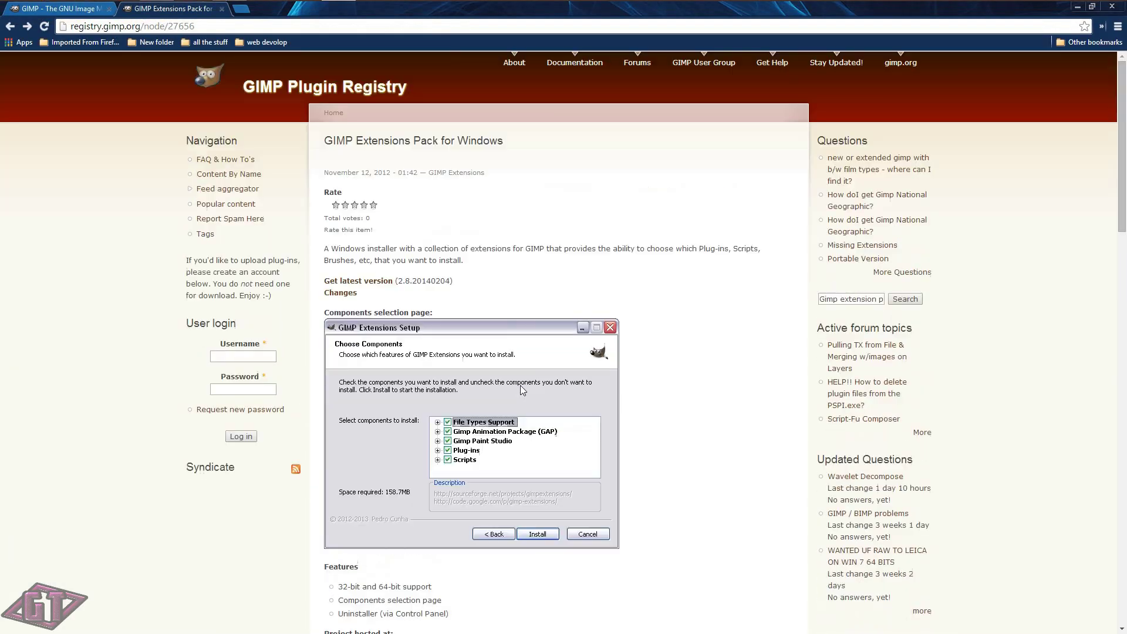
click(373, 283)
scroll(693, 396, down, 1)
scroll(719, 387, down, 1)
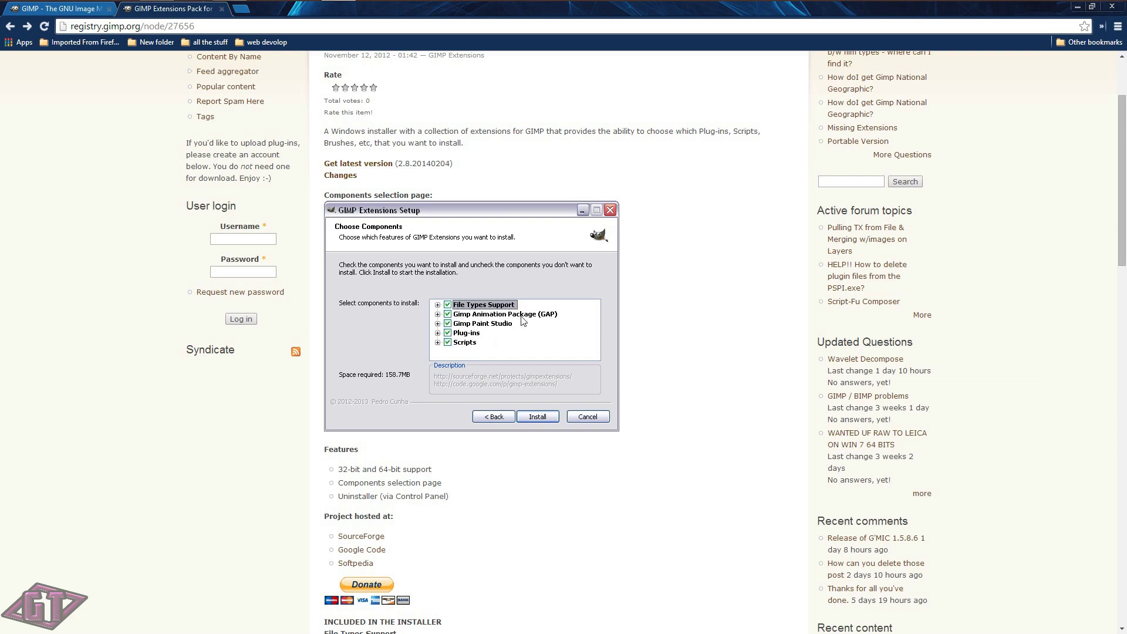
Scroll to the installer's included plug-ins list and highlight the pyexiv2 entry
scroll(566, 329, down, 12)
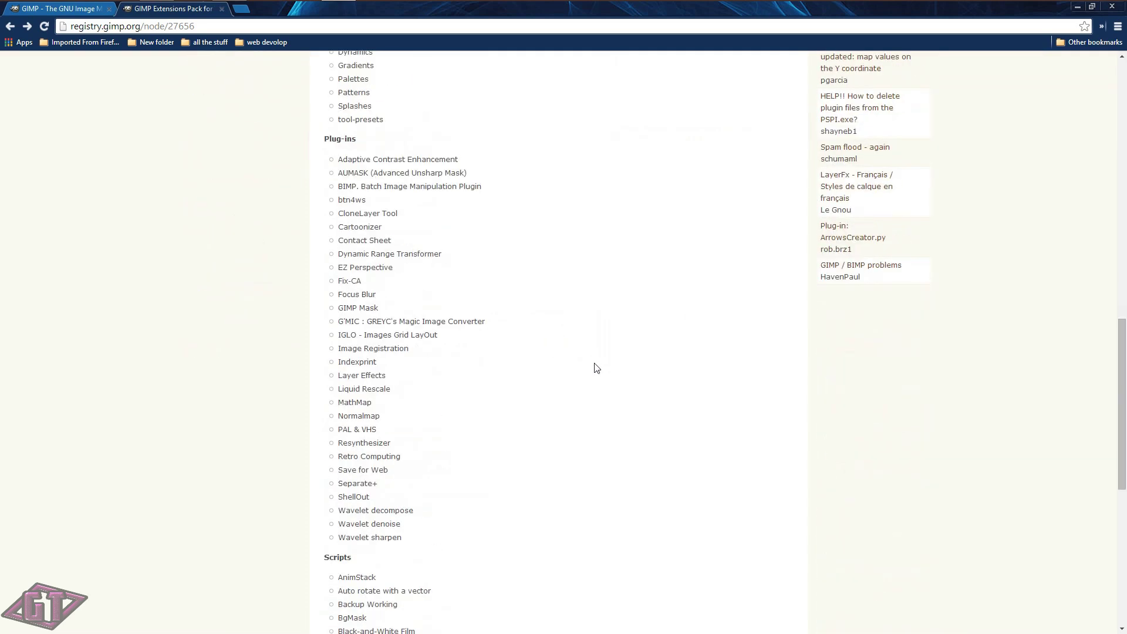
scroll(505, 173, up, 3)
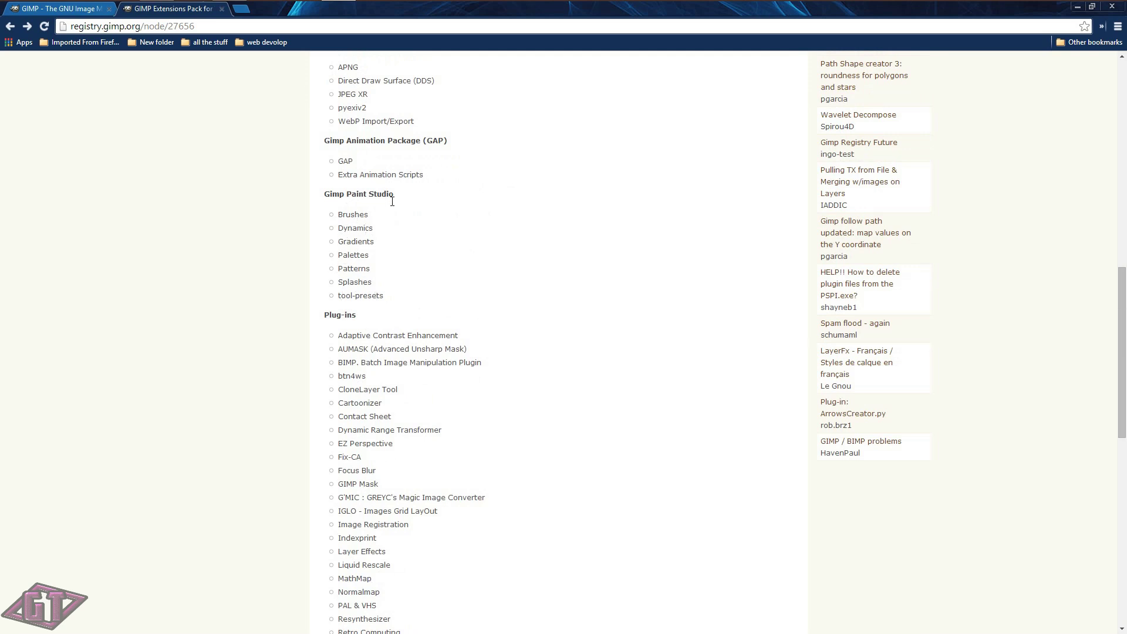
scroll(388, 187, up, 1)
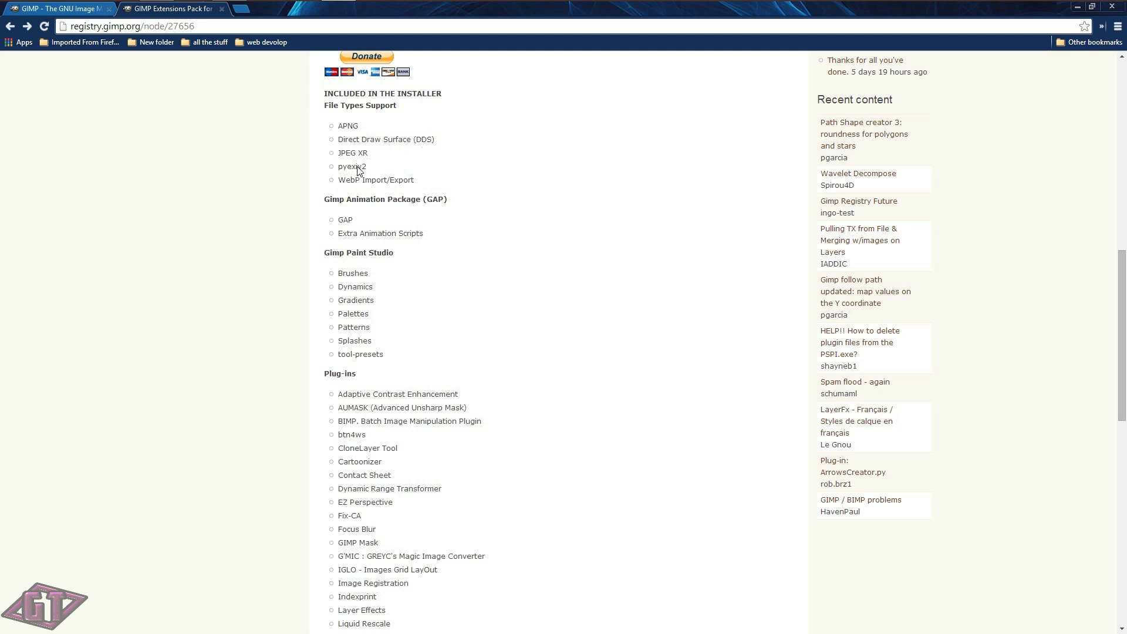
drag(336, 166, 370, 165)
Read down the included plug-ins and scripts, highlighting entries like Normalmap and Save for Web
scroll(417, 312, down, 2)
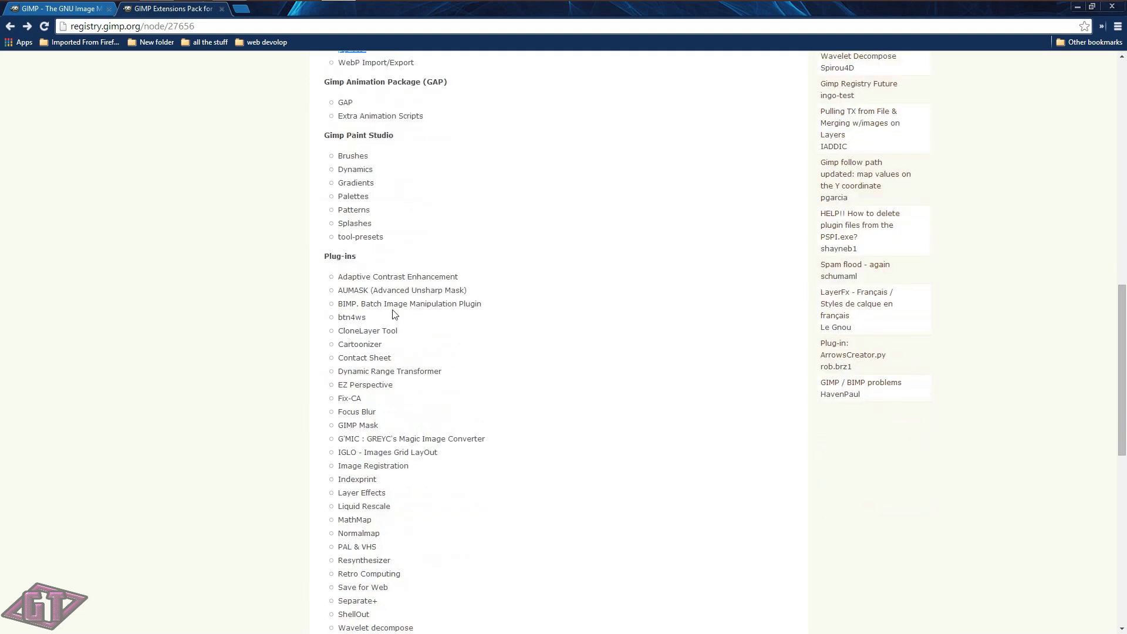
scroll(394, 311, down, 2)
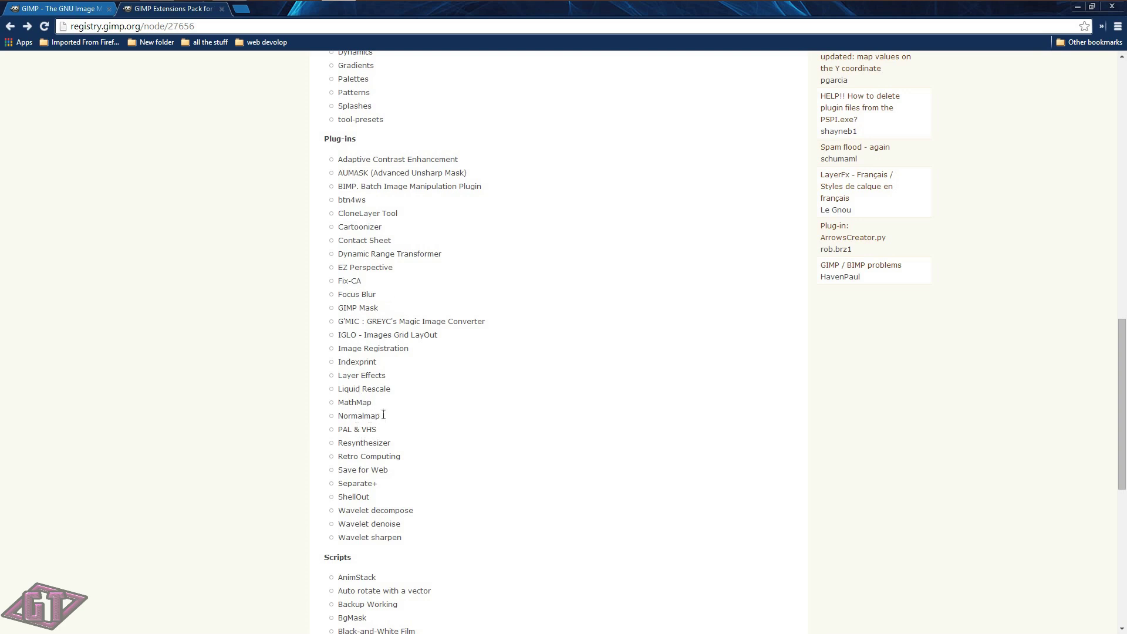
drag(384, 415, 338, 416)
scroll(452, 414, down, 2)
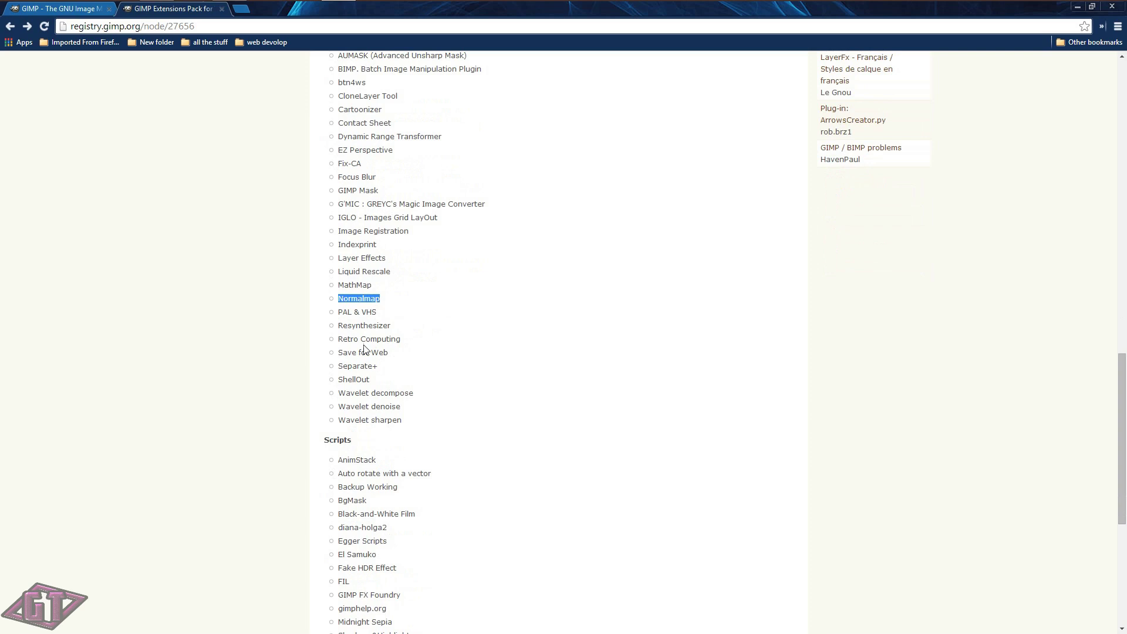
scroll(411, 372, down, 1)
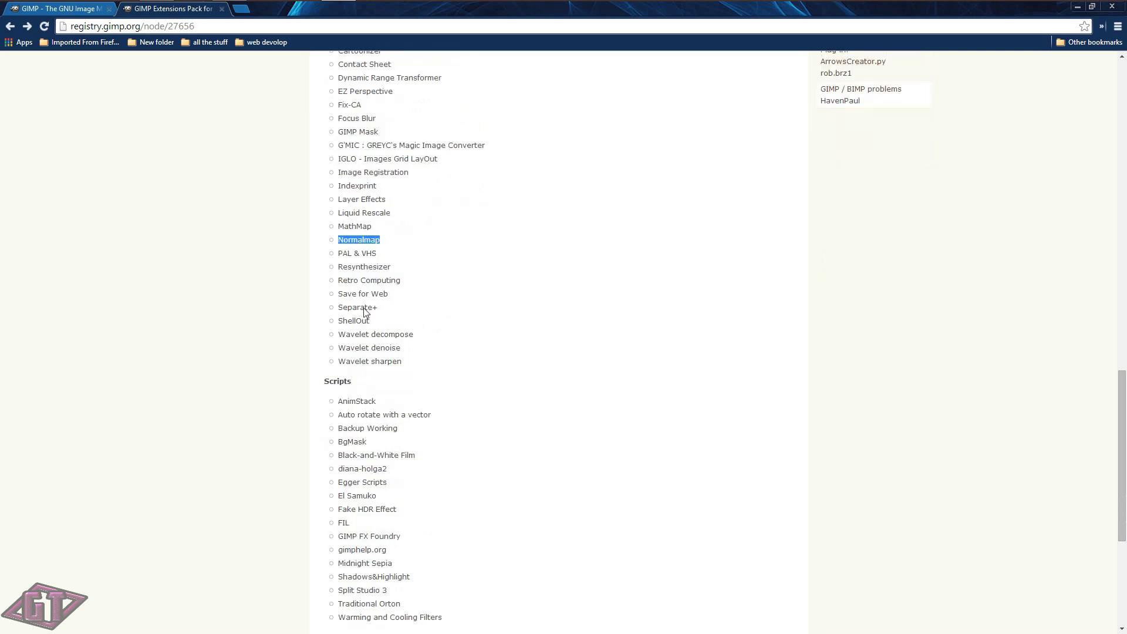
drag(360, 294, 388, 293)
scroll(404, 326, down, 1)
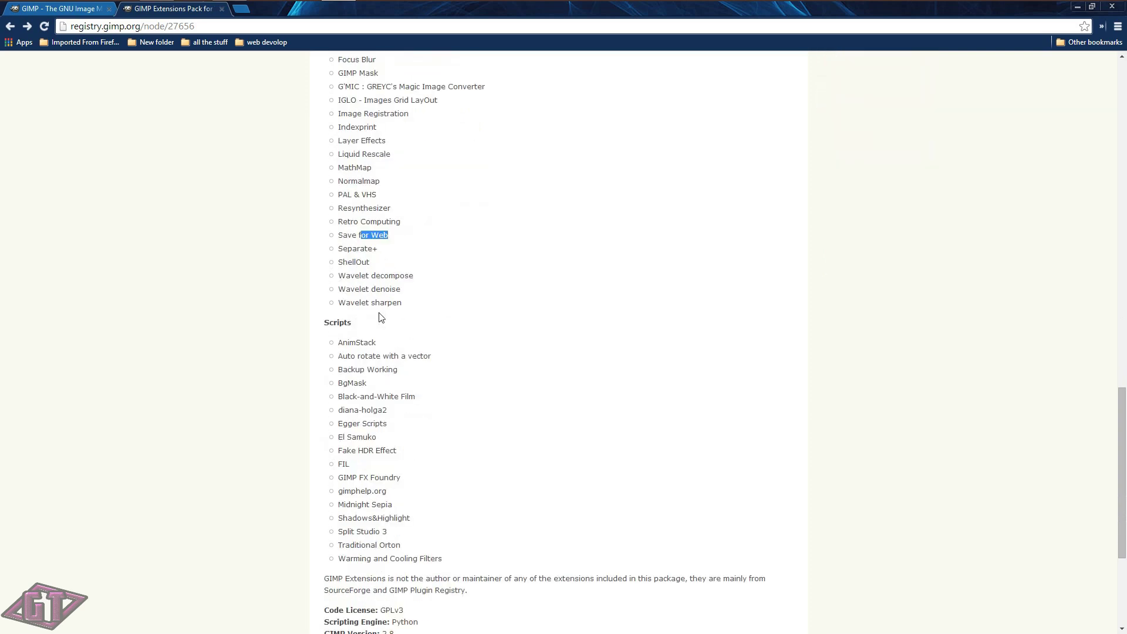
drag(337, 235, 389, 236)
scroll(380, 273, down, 1)
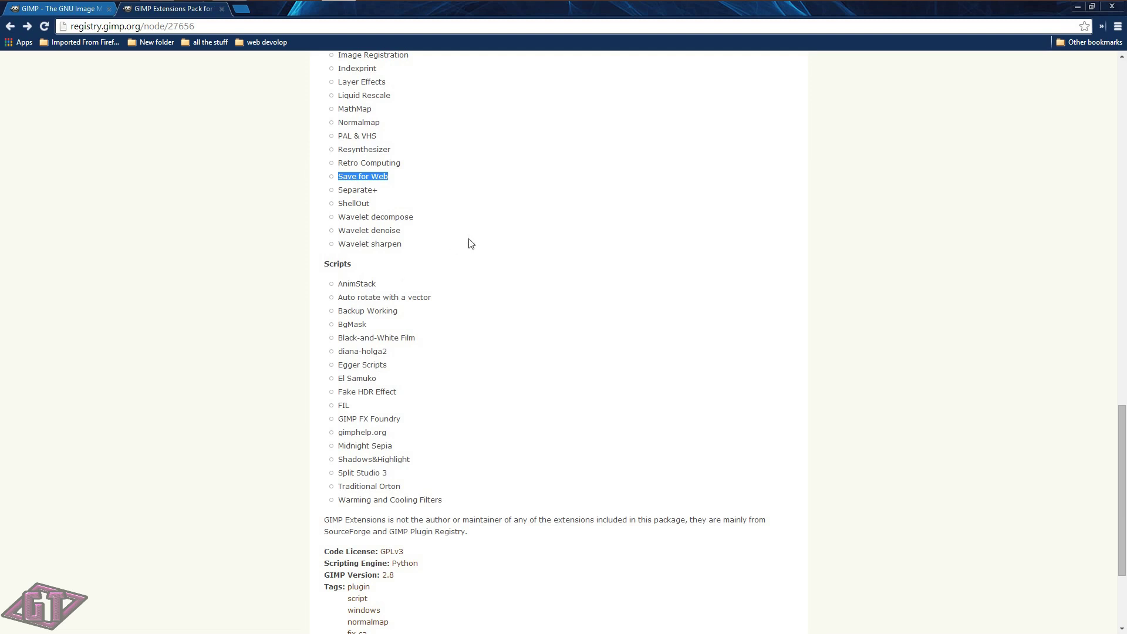
mouse_move(355, 294)
mouse_down()
mouse_move(411, 283)
mouse_move(400, 297)
mouse_move(340, 285)
mouse_up()
click(373, 284)
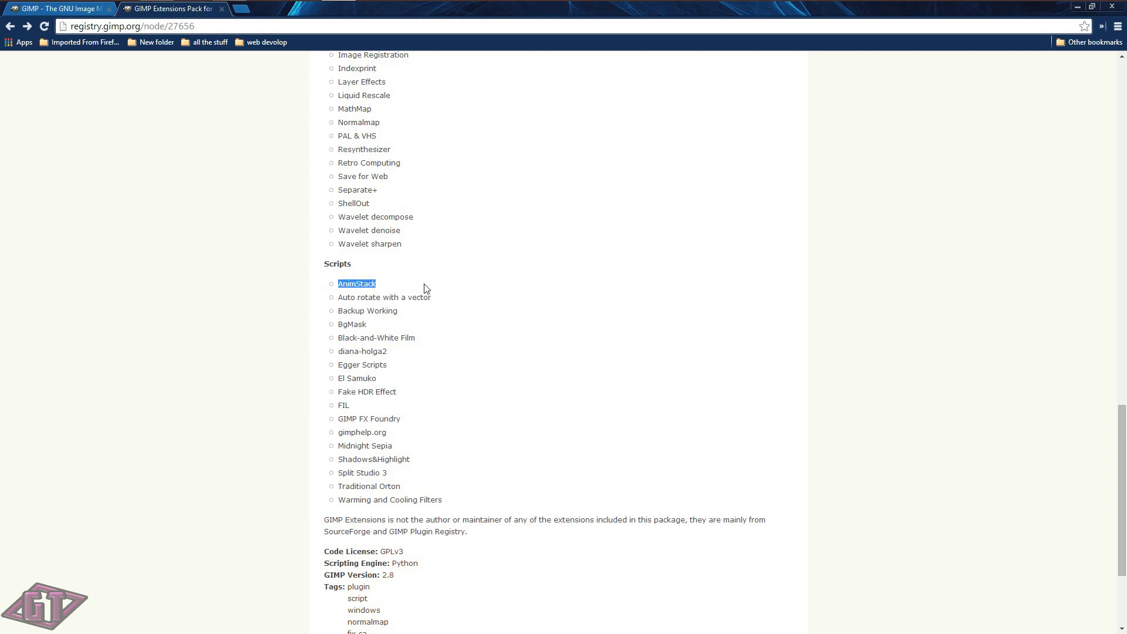
scroll(524, 308, down, 2)
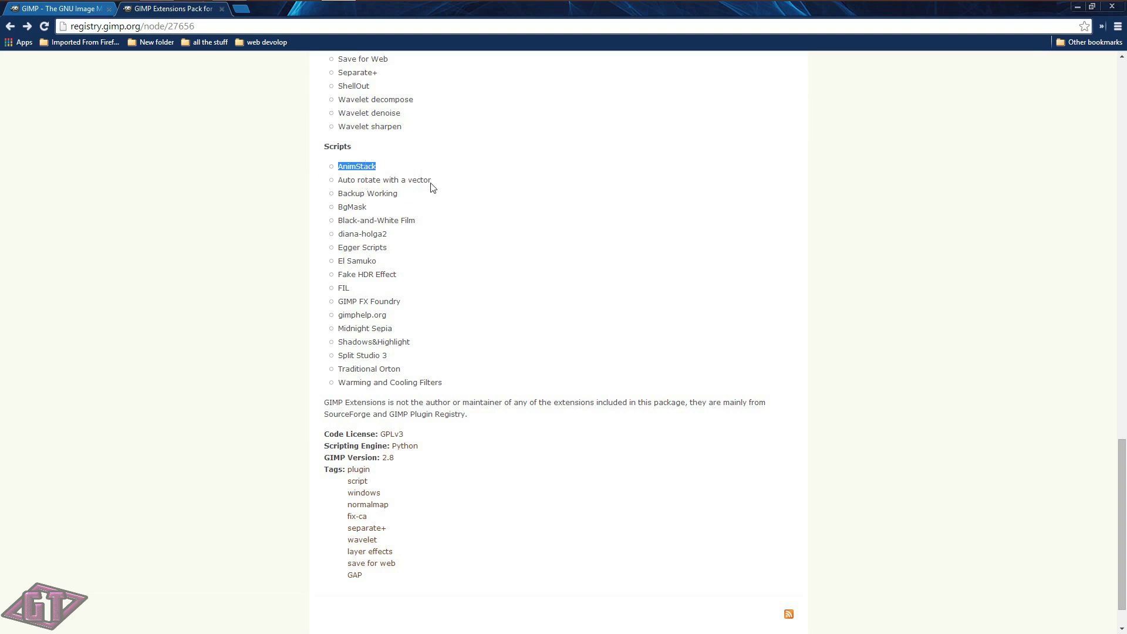
drag(436, 182, 425, 196)
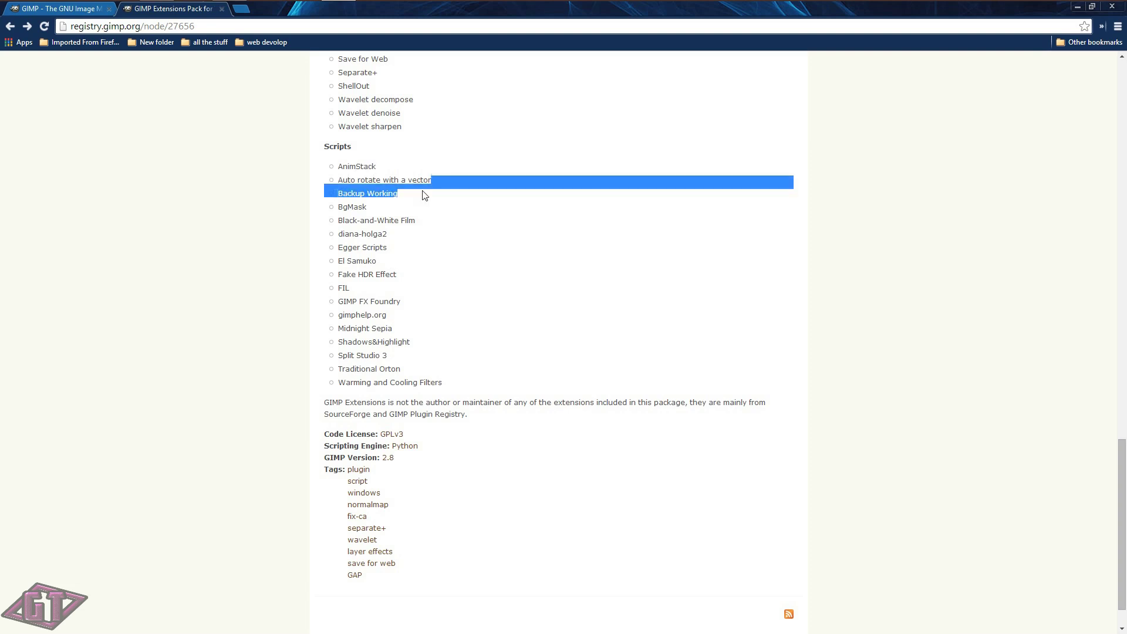
mouse_move(359, 168)
mouse_down()
mouse_move(385, 168)
mouse_move(365, 183)
mouse_up()
scroll(384, 242, down, 1)
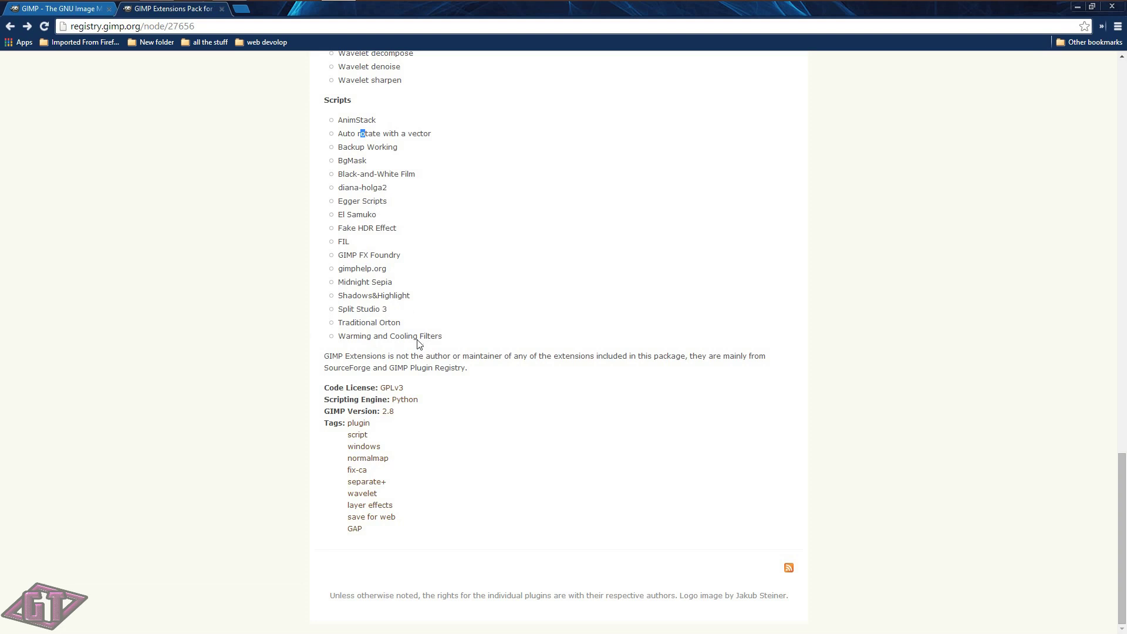
scroll(417, 340, up, 5)
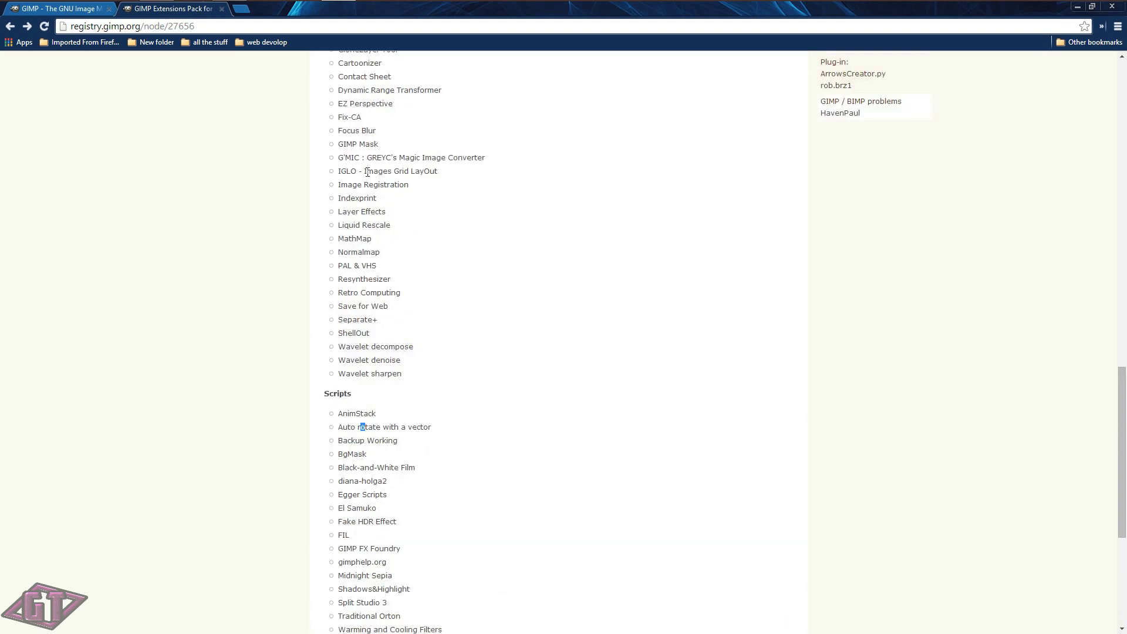
scroll(411, 170, up, 4)
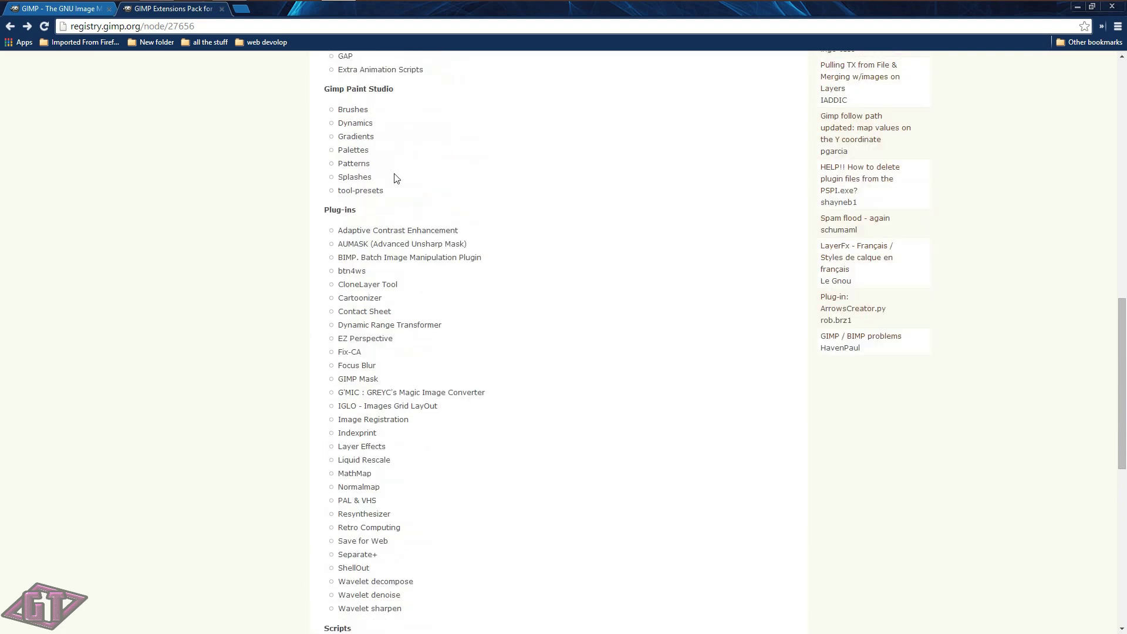
scroll(397, 178, up, 1)
scroll(396, 178, up, 3)
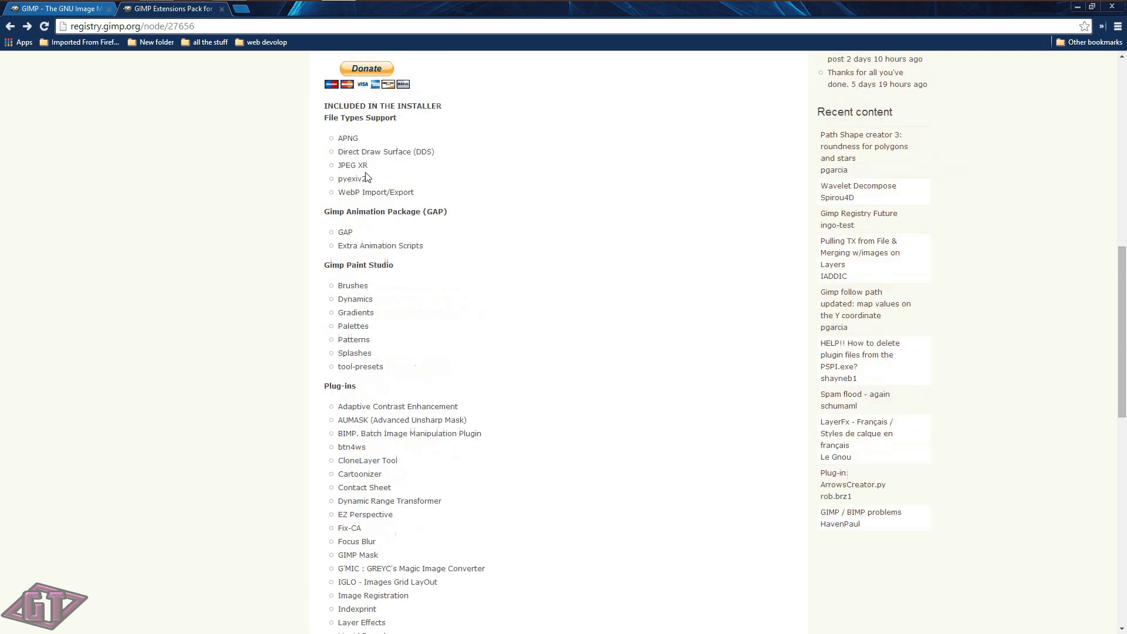
scroll(379, 274, down, 4)
scroll(389, 279, down, 3)
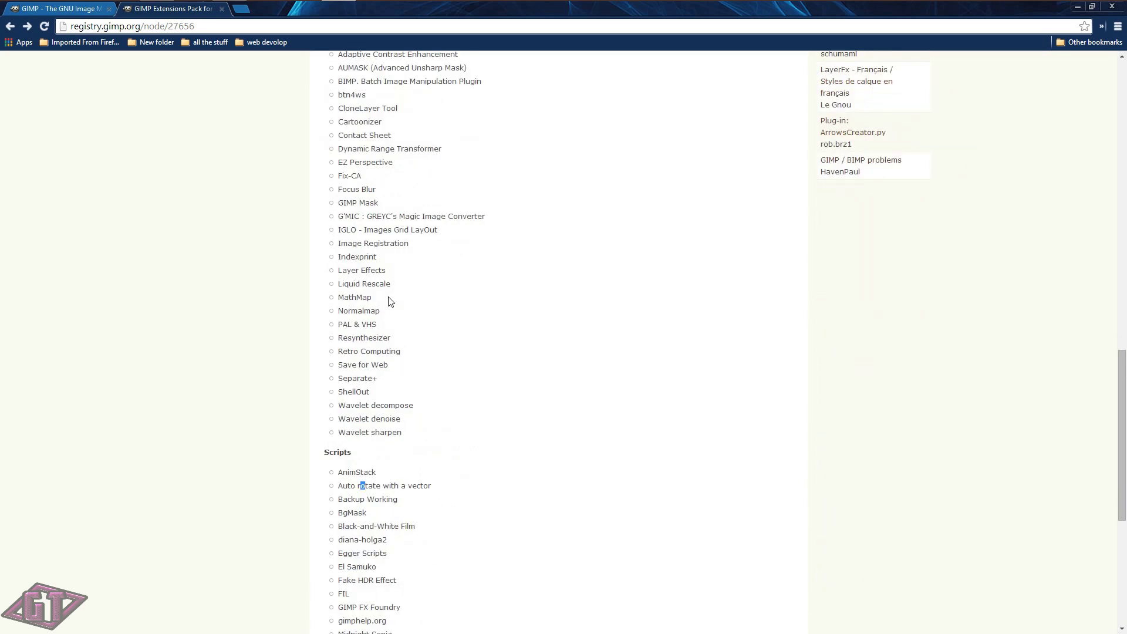
scroll(387, 304, down, 2)
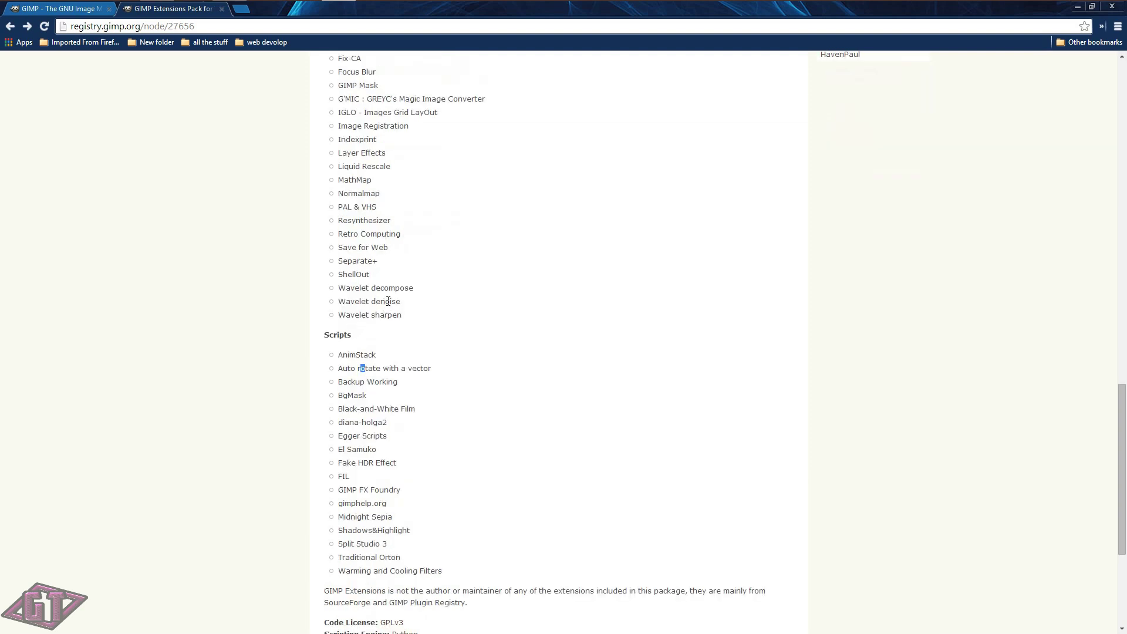
scroll(389, 301, down, 3)
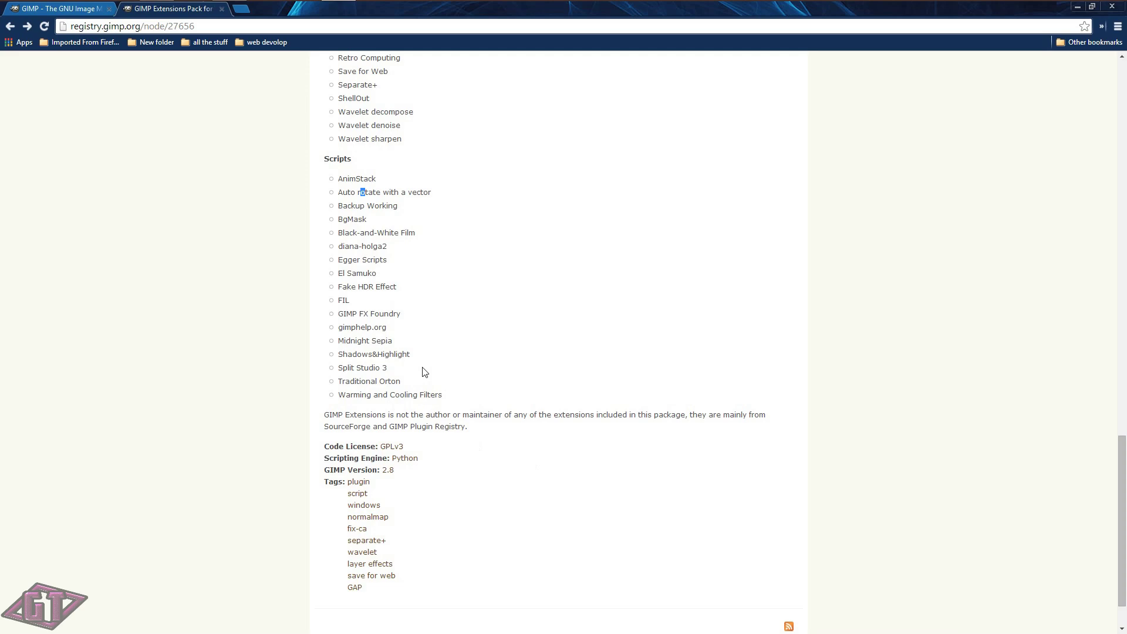
scroll(425, 371, up, 20)
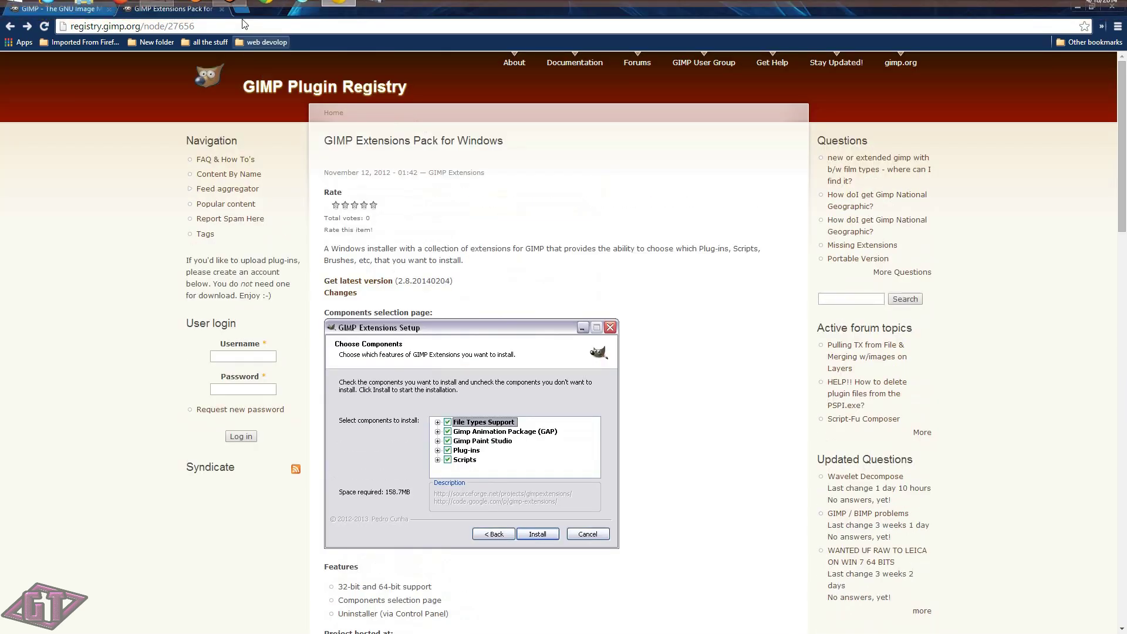
key(ctrl+t)
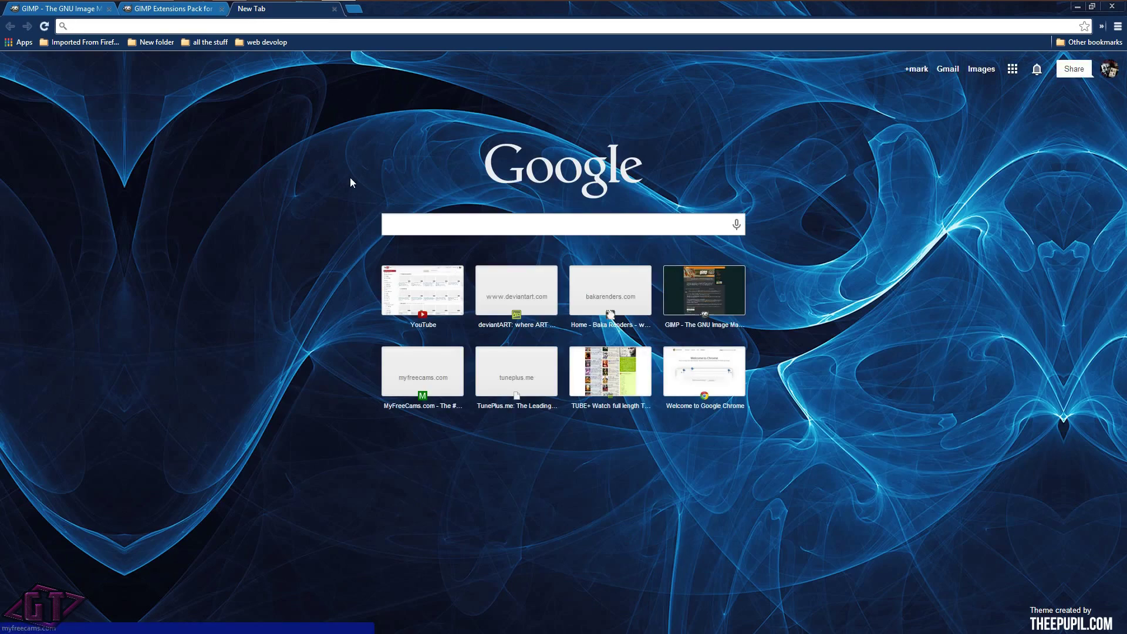
click(680, 303)
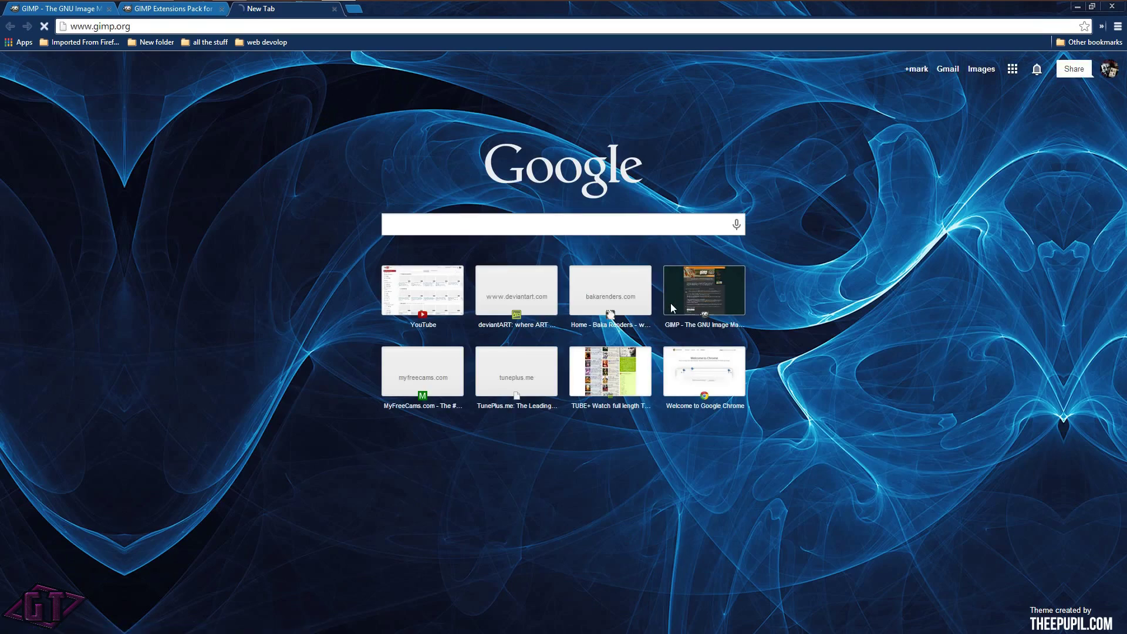
click(293, 26)
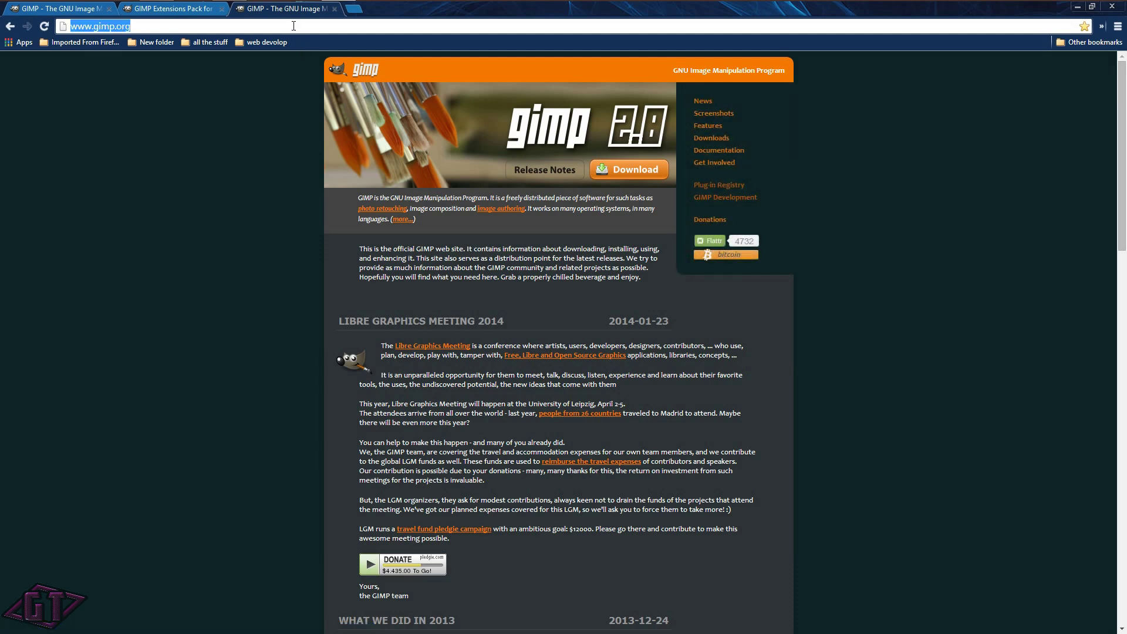
text(www)
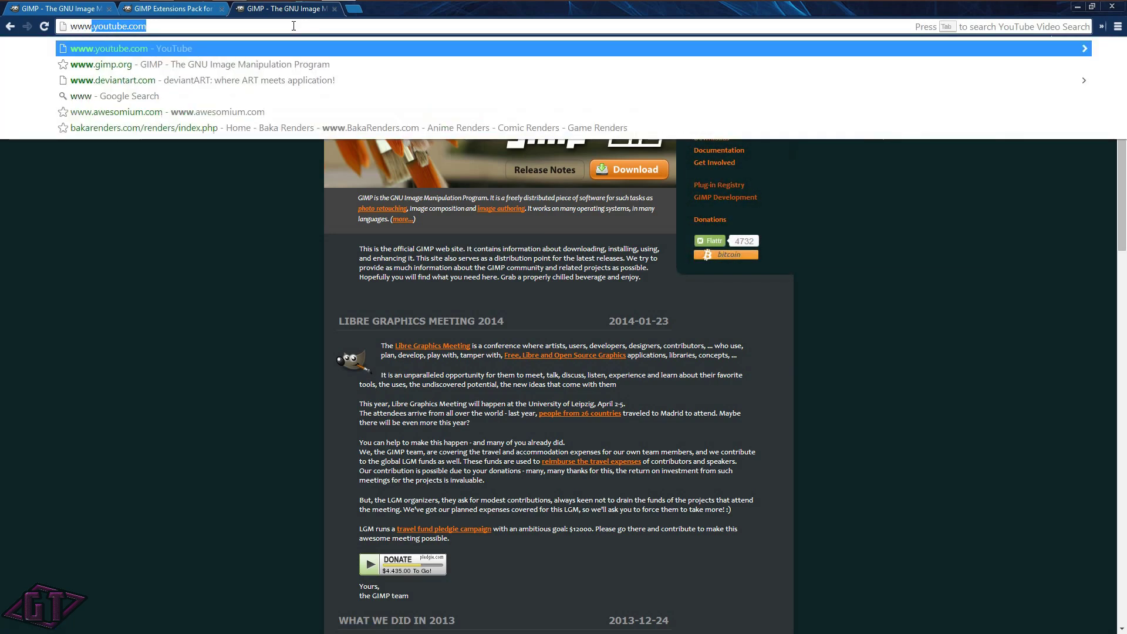
text(.google)
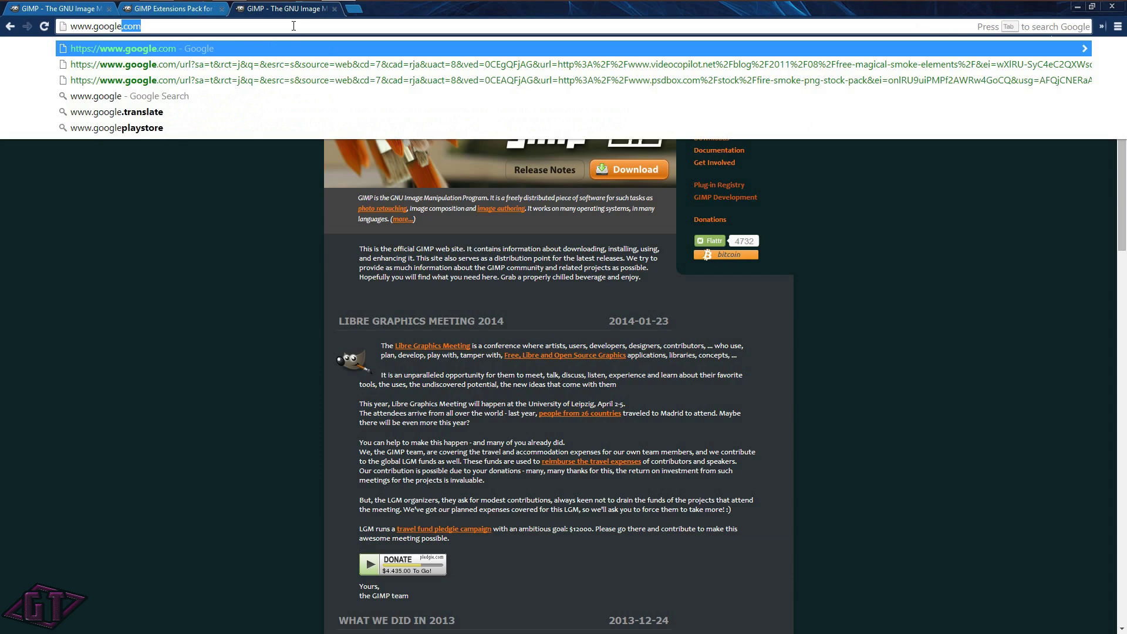
text(.com)
key(Return)
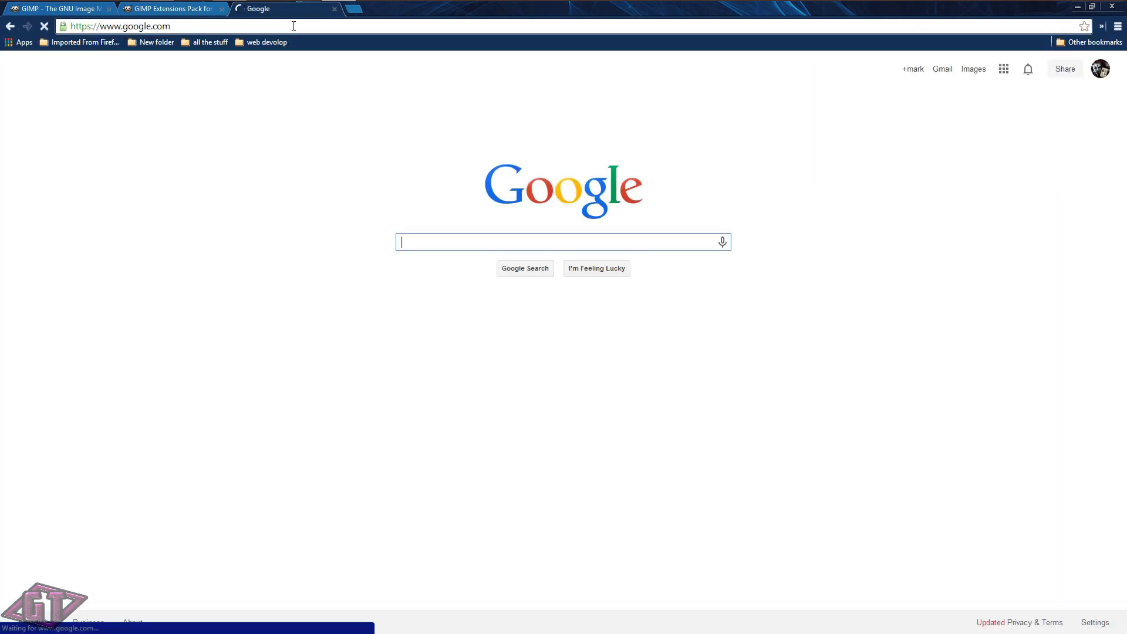
Search Google for 'gmic' and open the G'MIC for GIMP page with its filter screenshots
text(gmic)
key(Return)
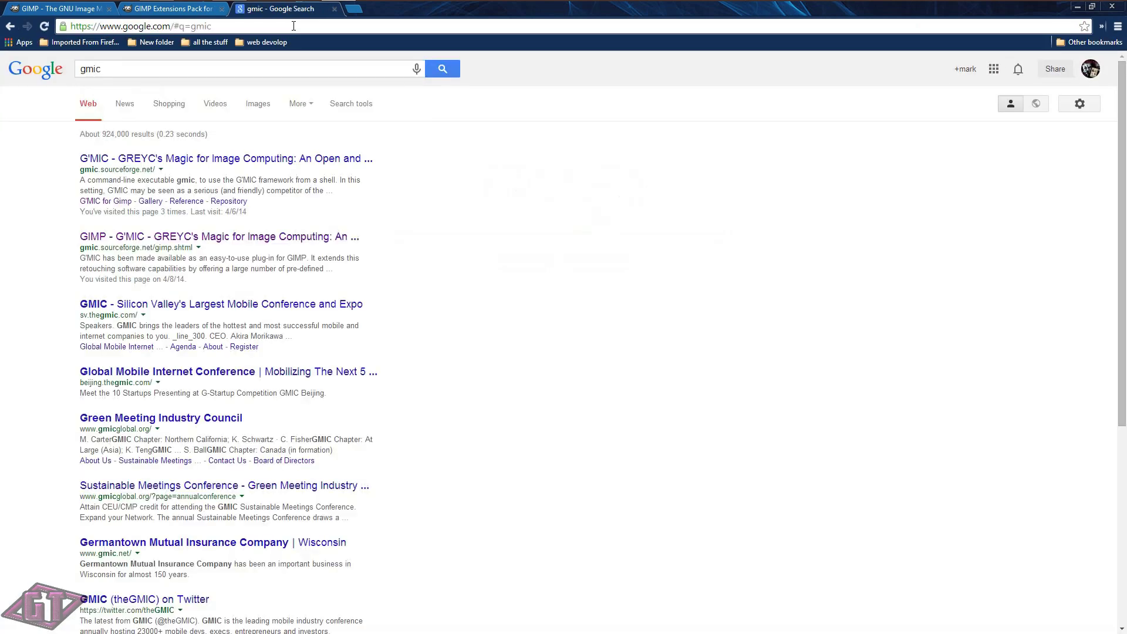
click(110, 159)
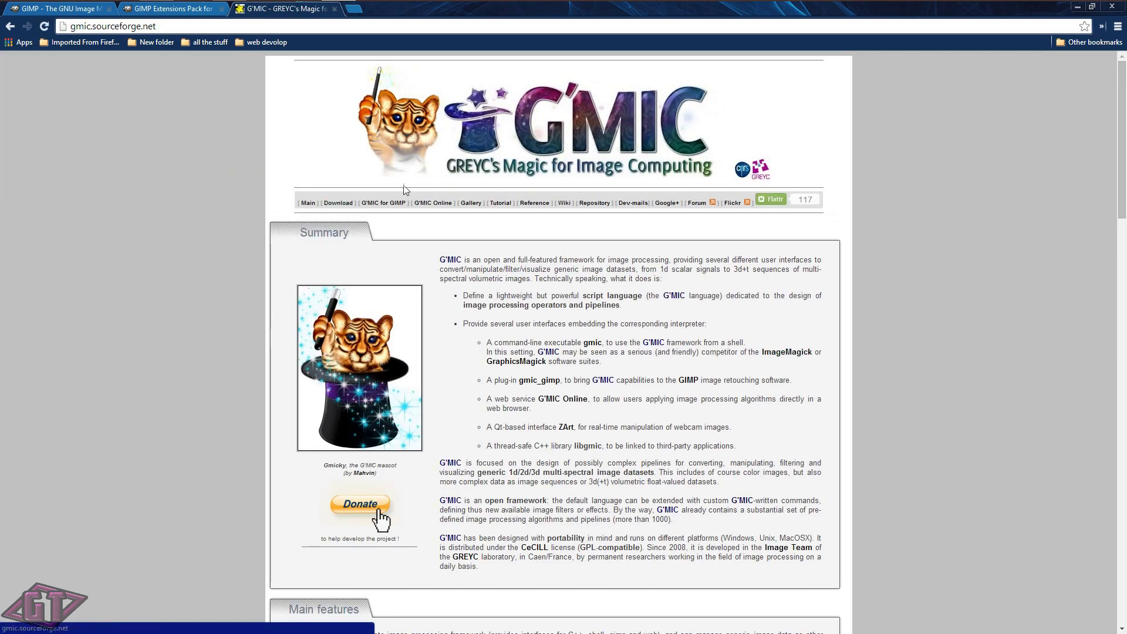
click(380, 204)
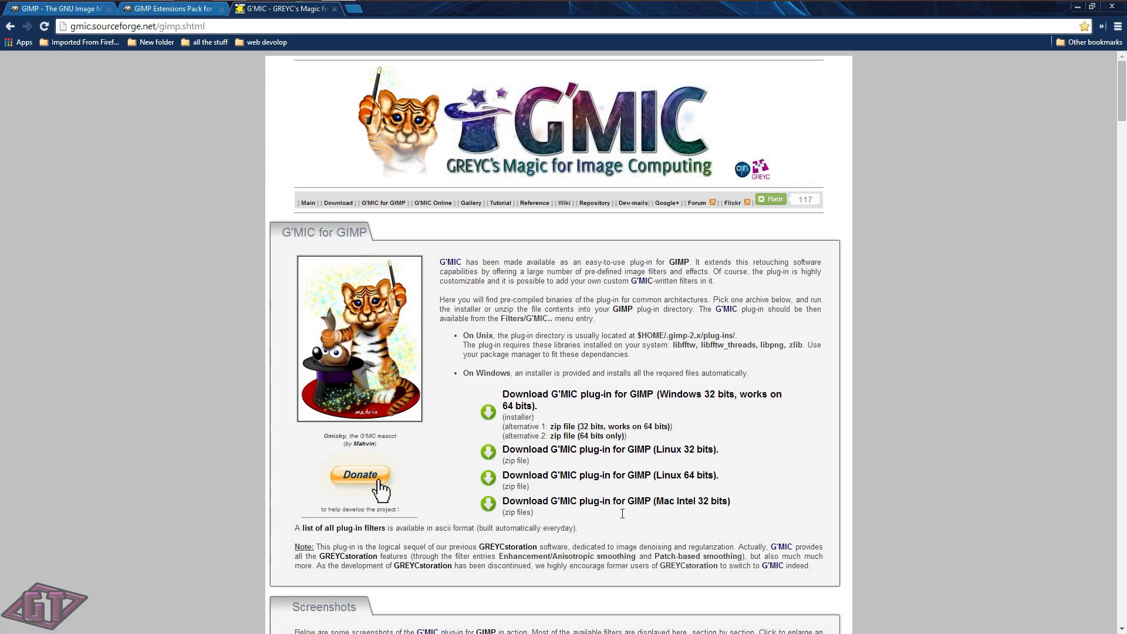
scroll(717, 521, down, 15)
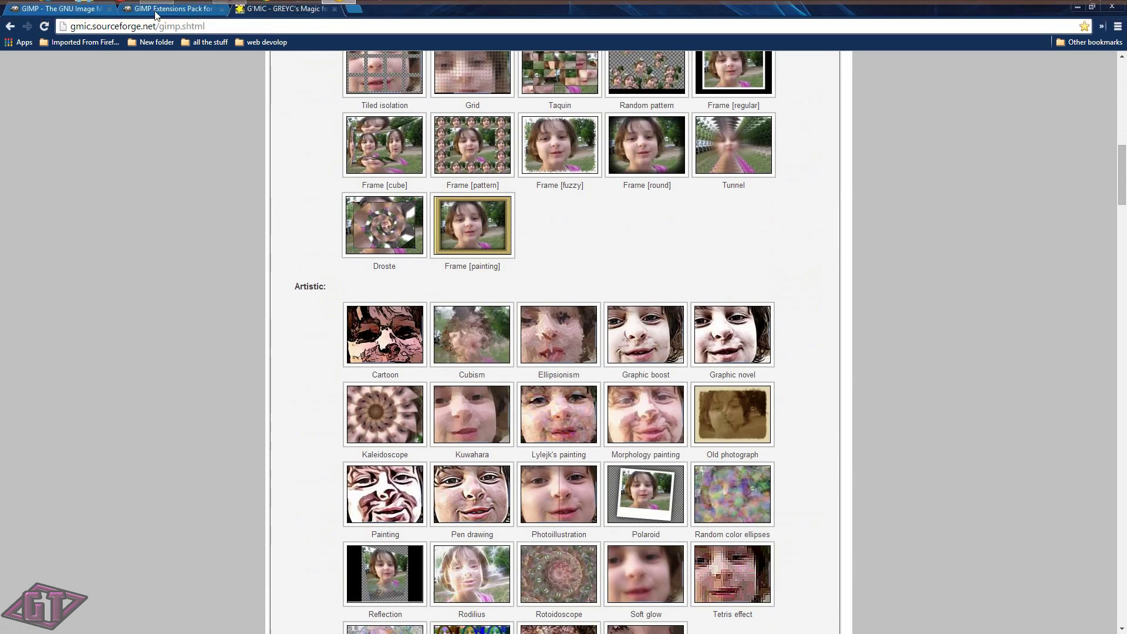
From the Extensions Pack tab, go back to Popular content page 2 and open '3D screenshot'
click(167, 10)
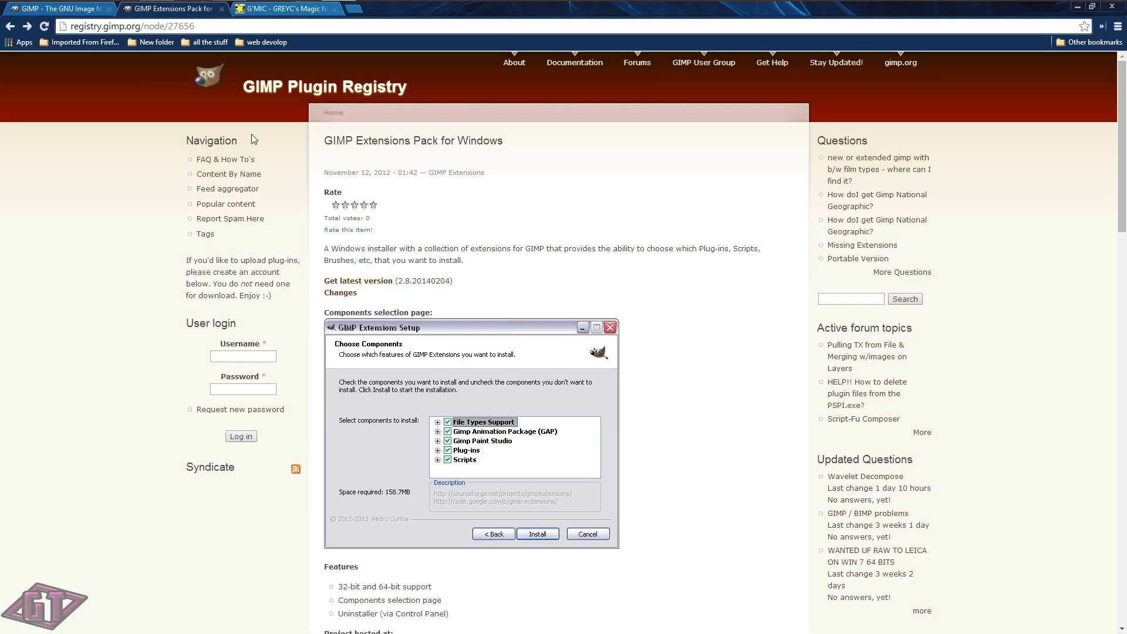
click(9, 26)
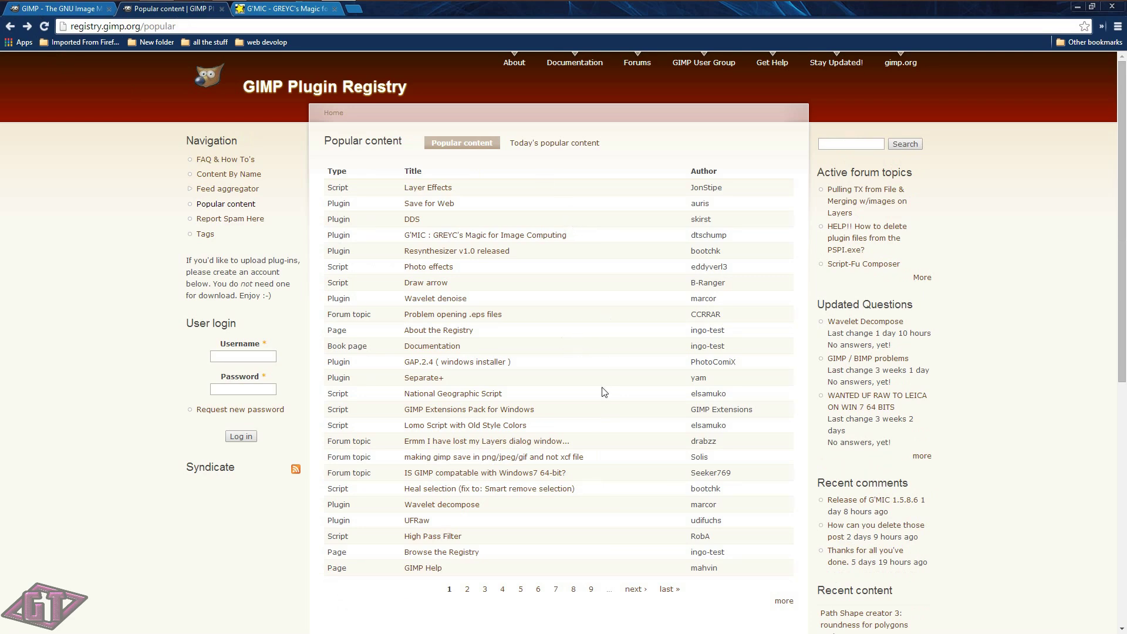
scroll(568, 423, down, 2)
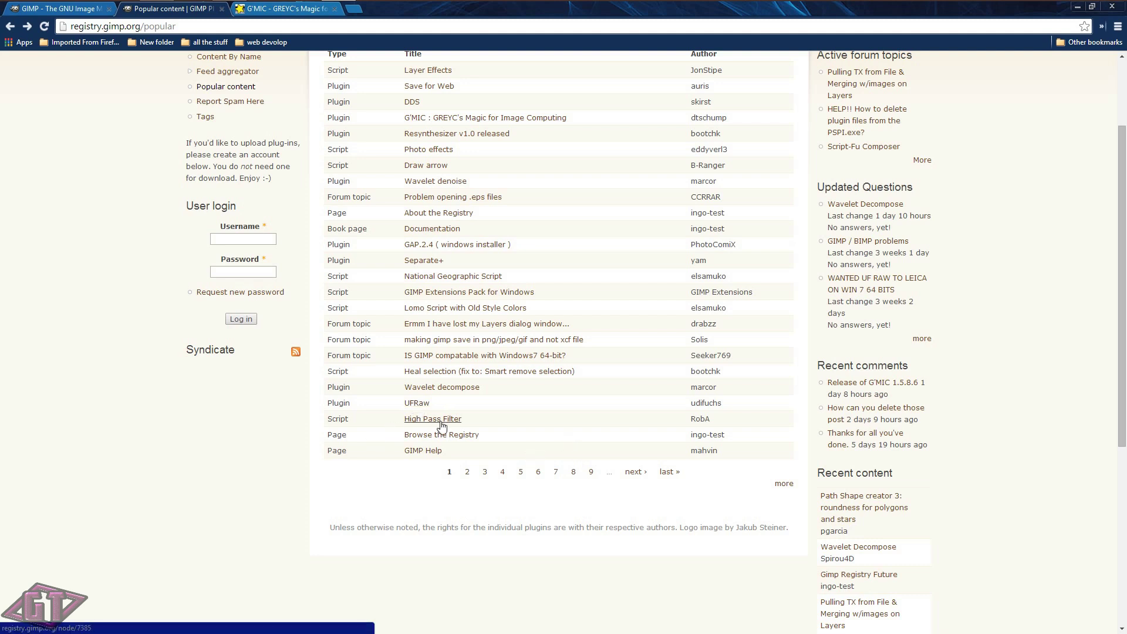
click(468, 474)
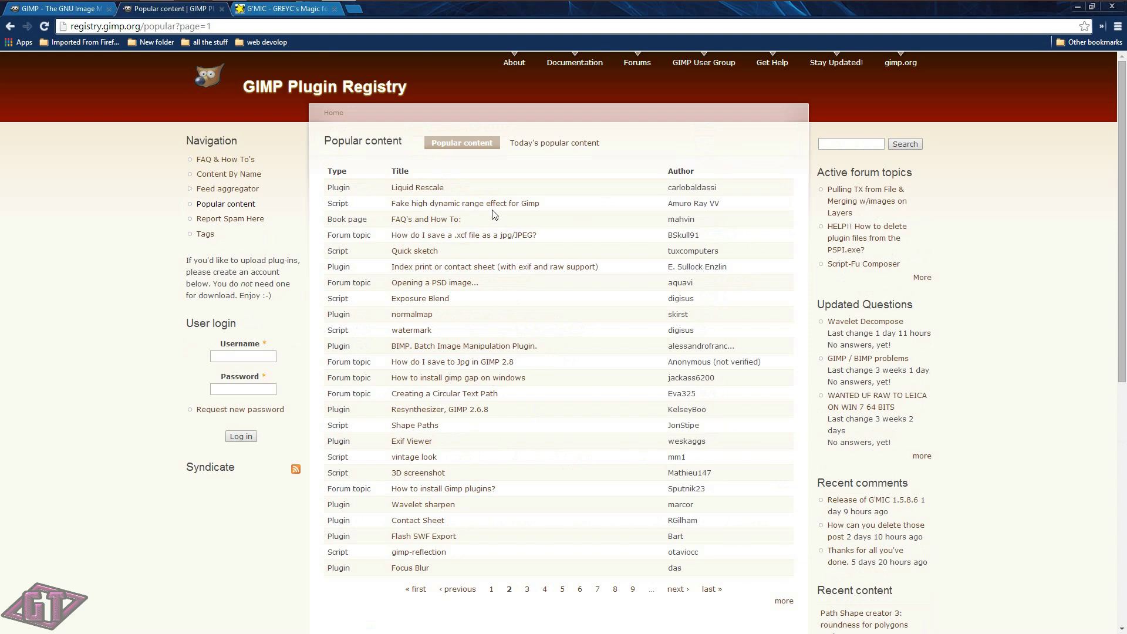
scroll(493, 215, down, 3)
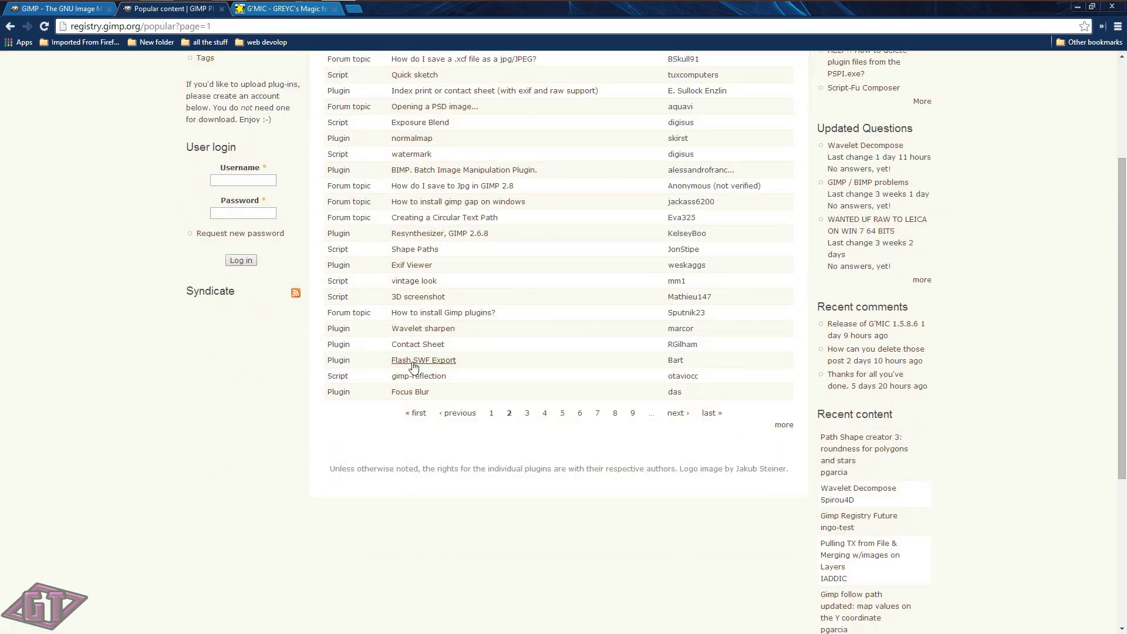
click(415, 297)
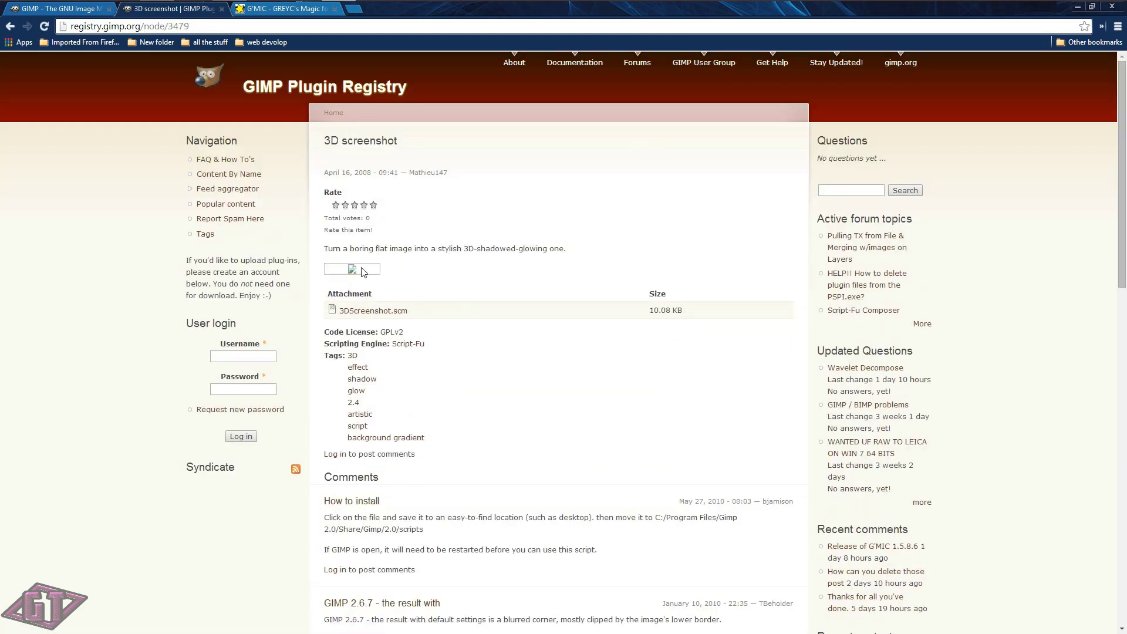
click(44, 26)
scroll(593, 276, down, 5)
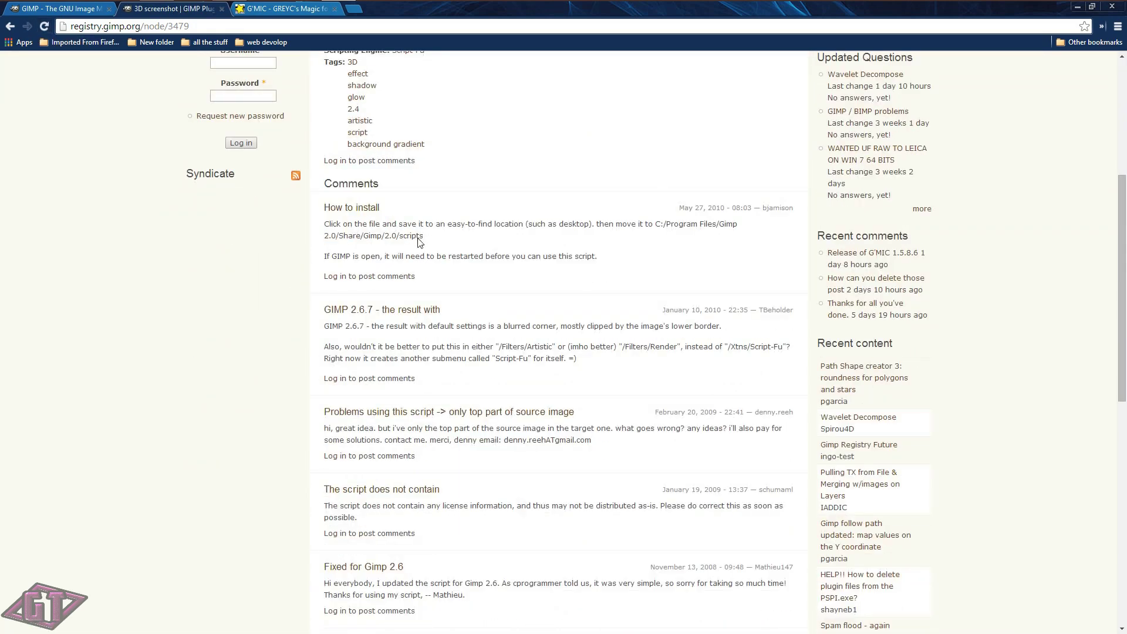
scroll(472, 282, down, 3)
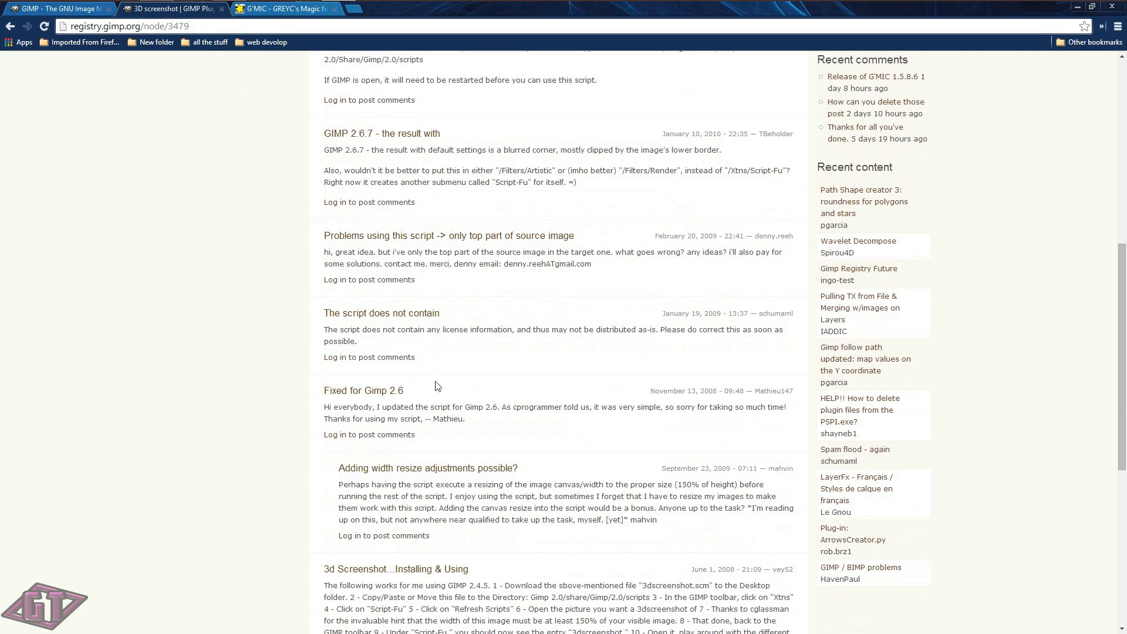
scroll(490, 307, down, 2)
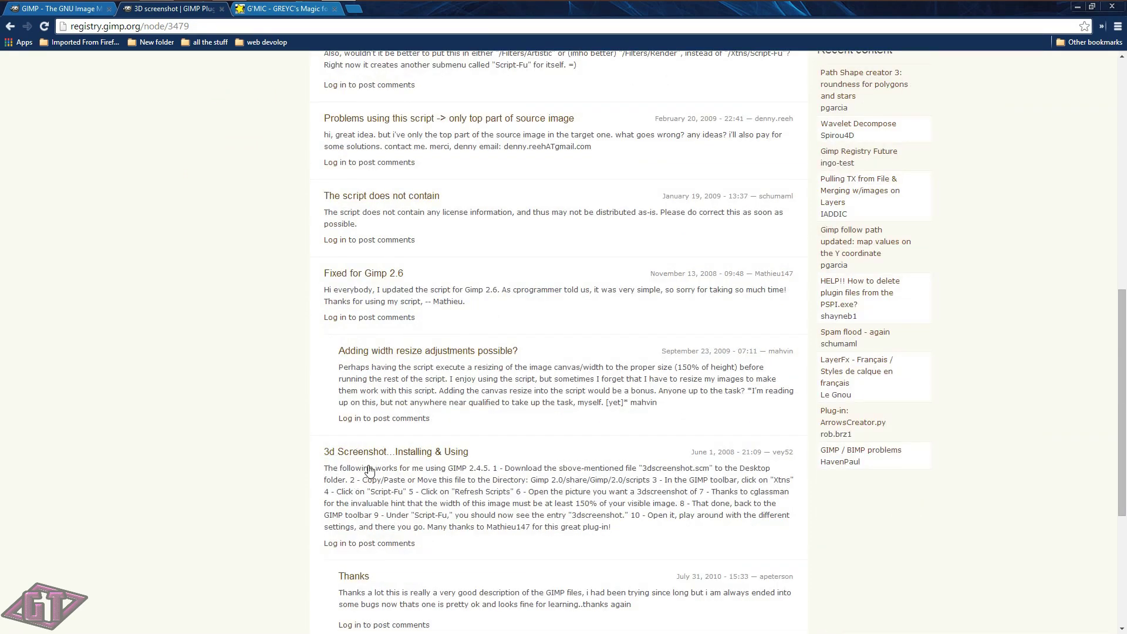
drag(343, 370, 668, 408)
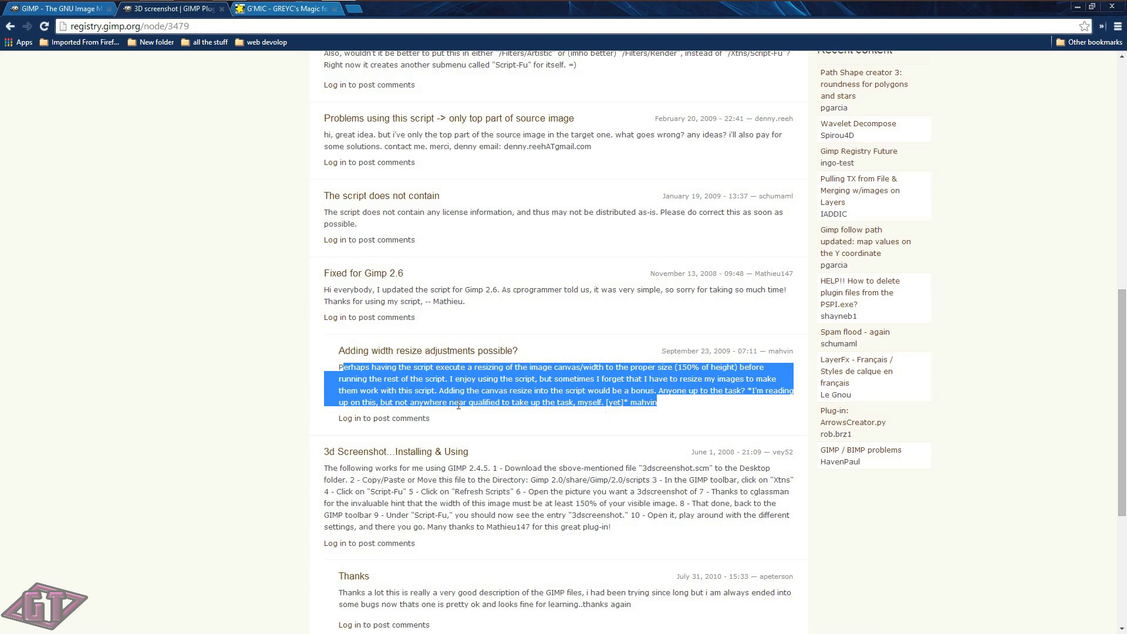
scroll(539, 416, down, 3)
click(543, 413)
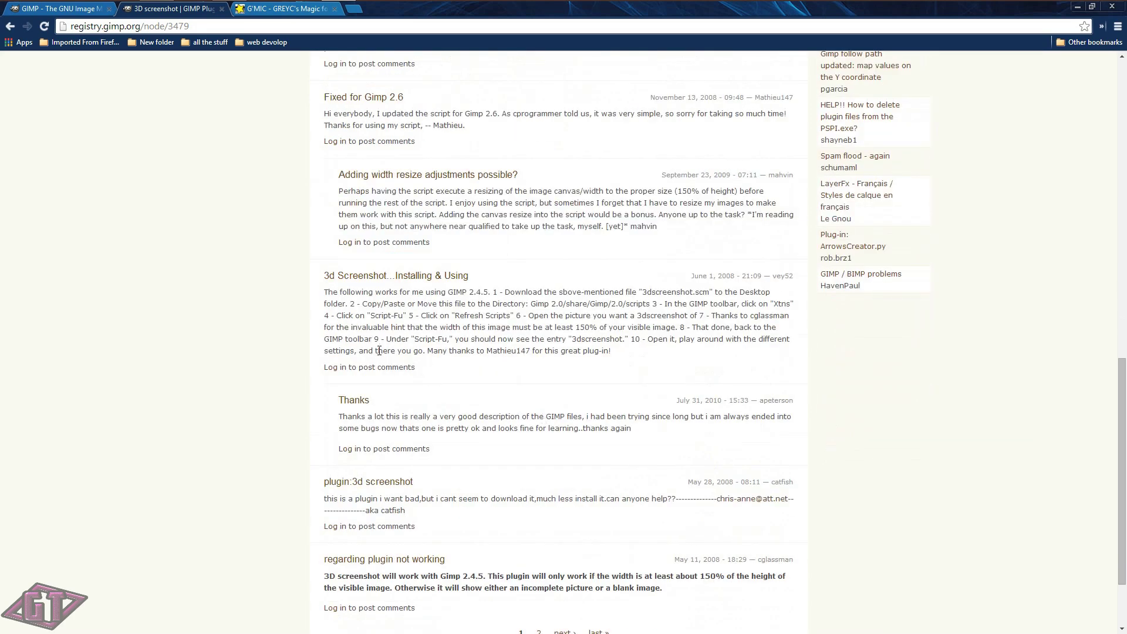
scroll(379, 351, down, 2)
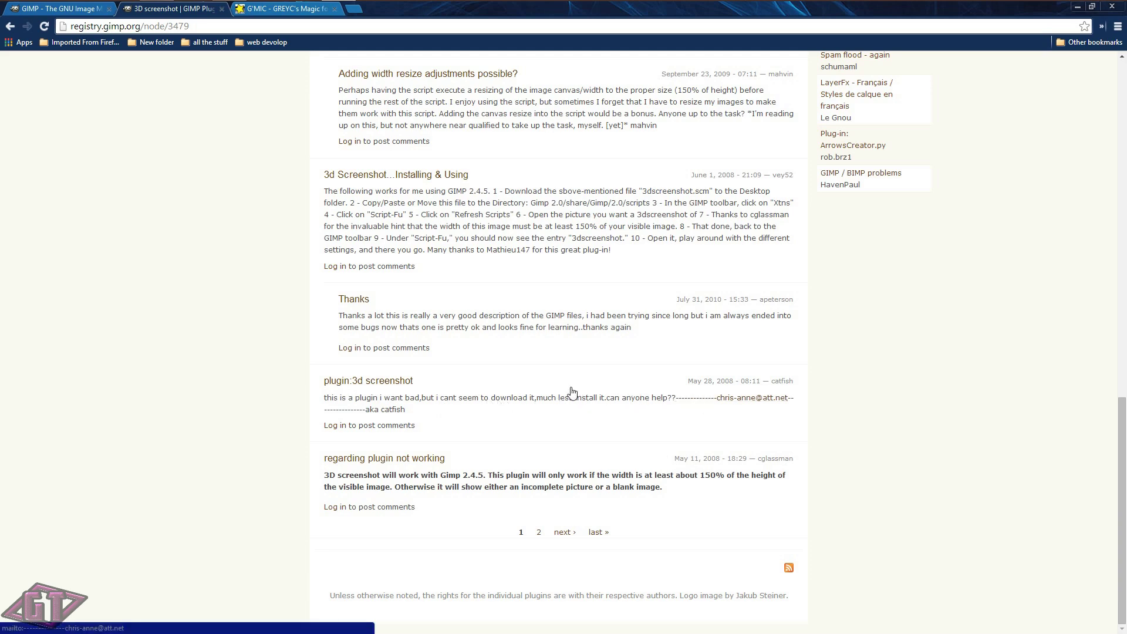
scroll(611, 294, up, 15)
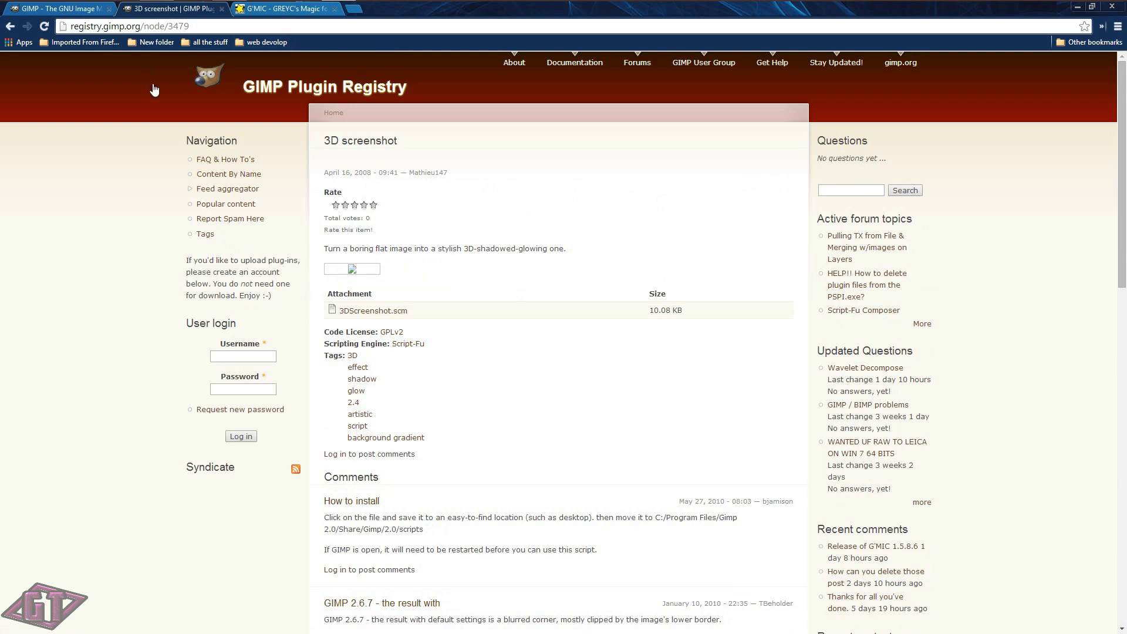
Minimize GIMP and return through the registry to its popular content list
click(155, 10)
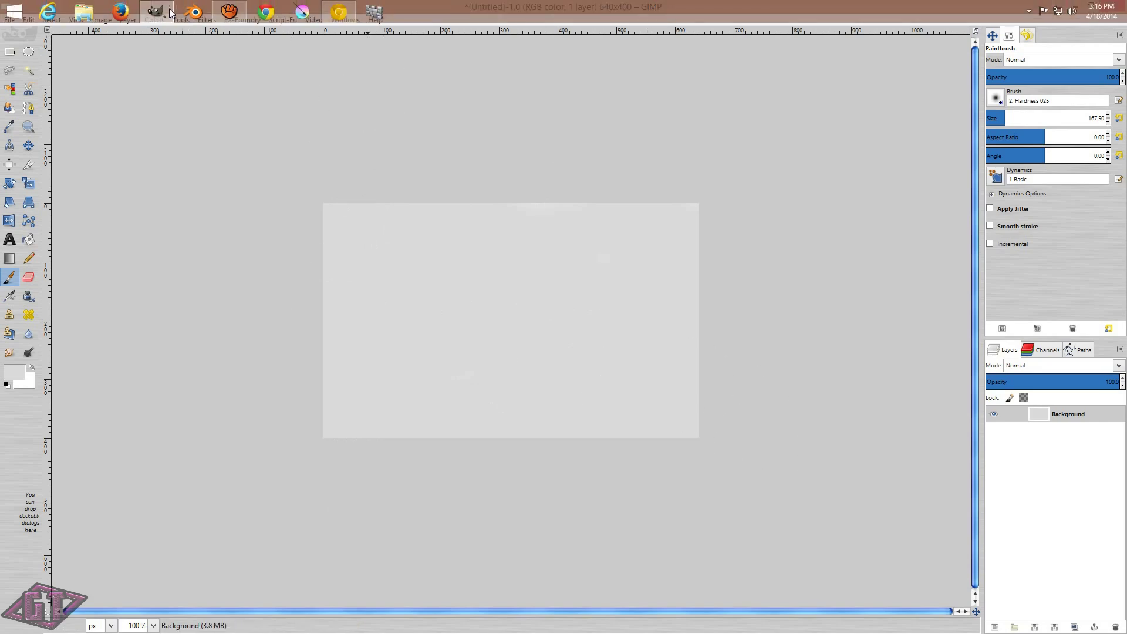
click(168, 11)
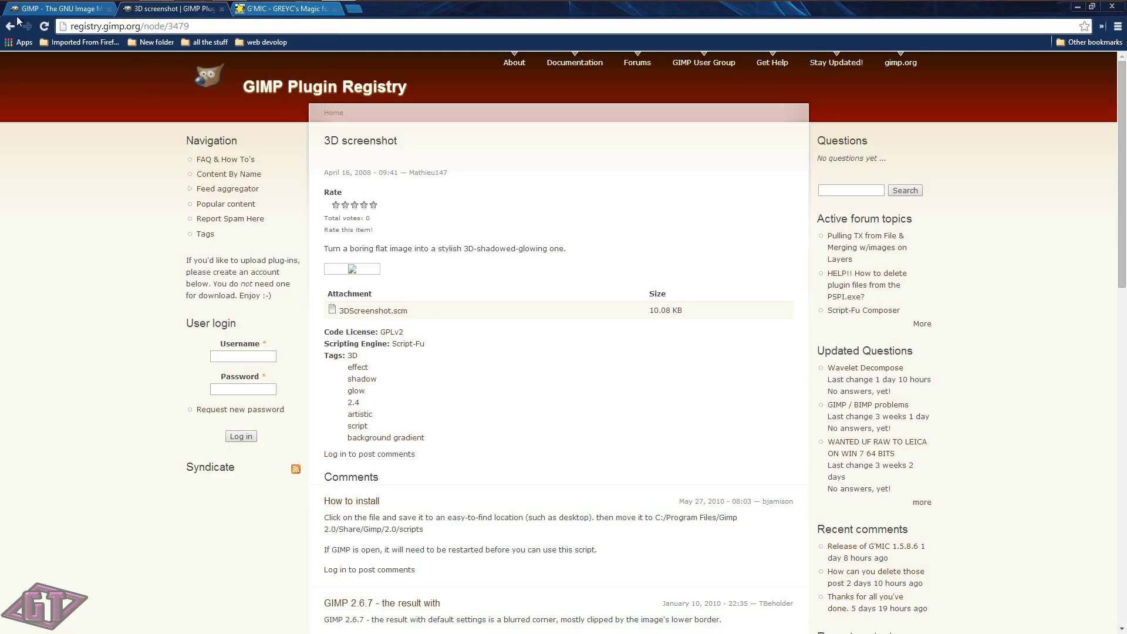
click(12, 27)
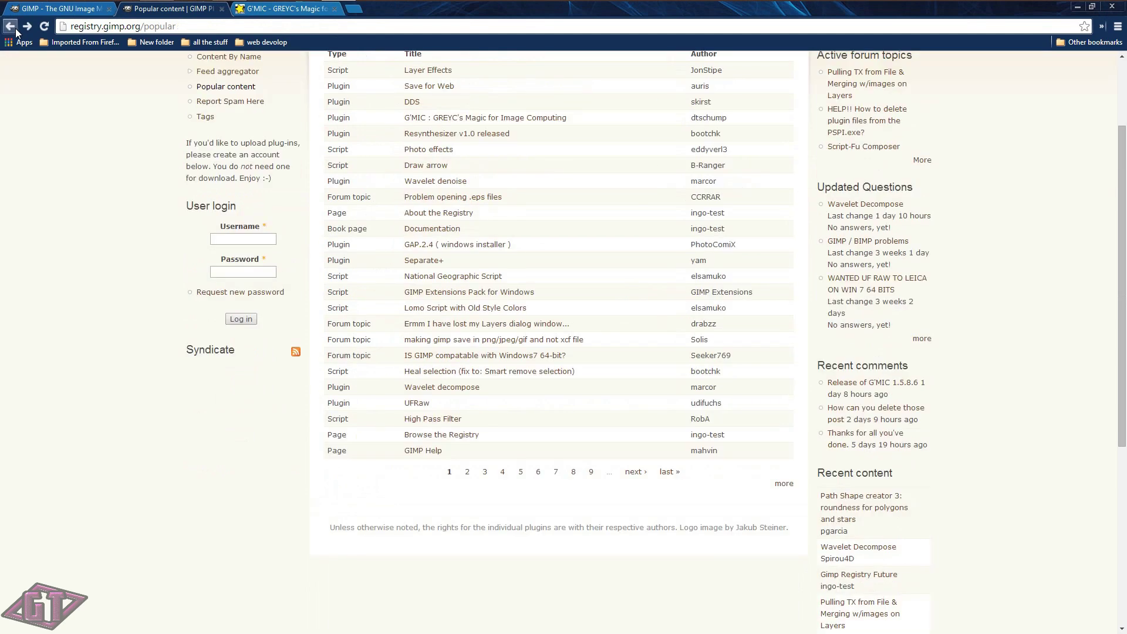
click(12, 27)
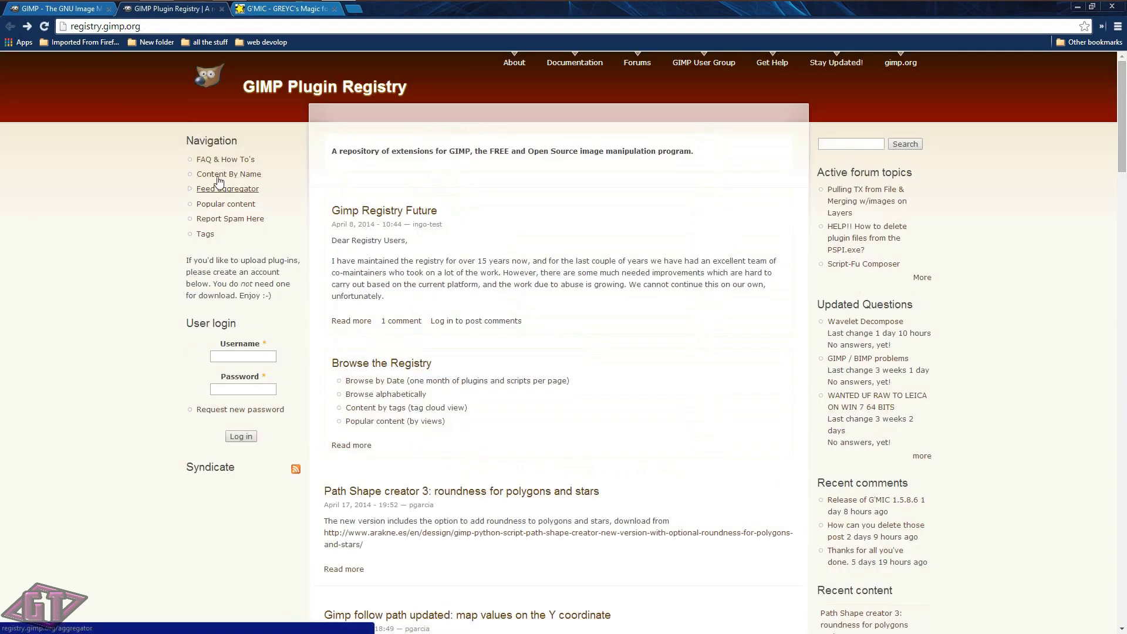
click(228, 205)
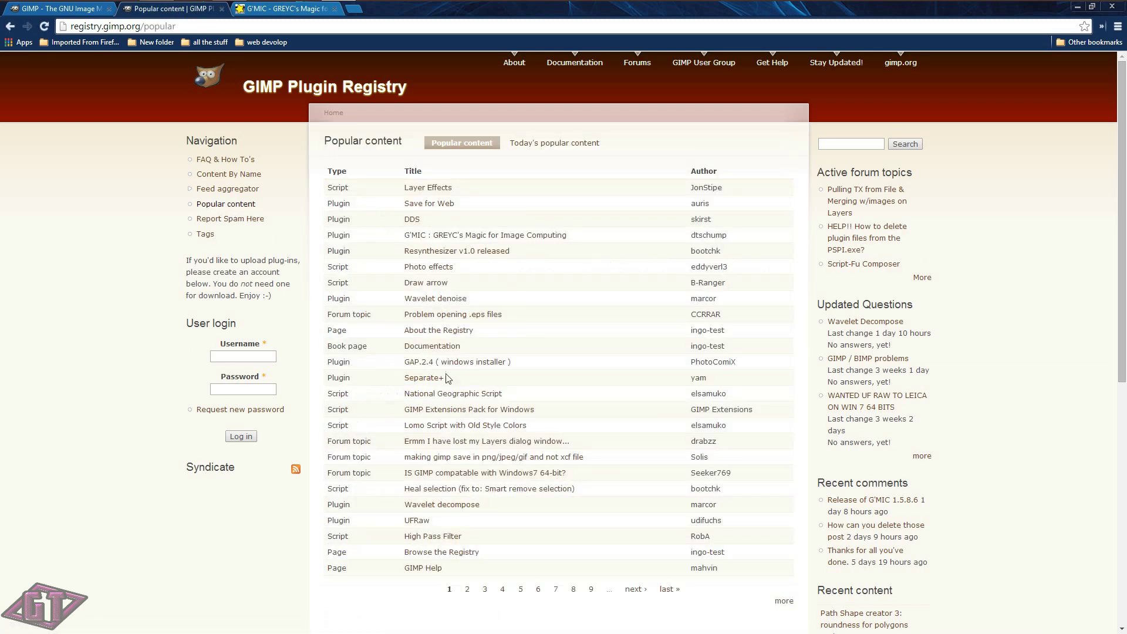
Open and scroll through the GIMP Extensions Pack for Windows page
click(473, 408)
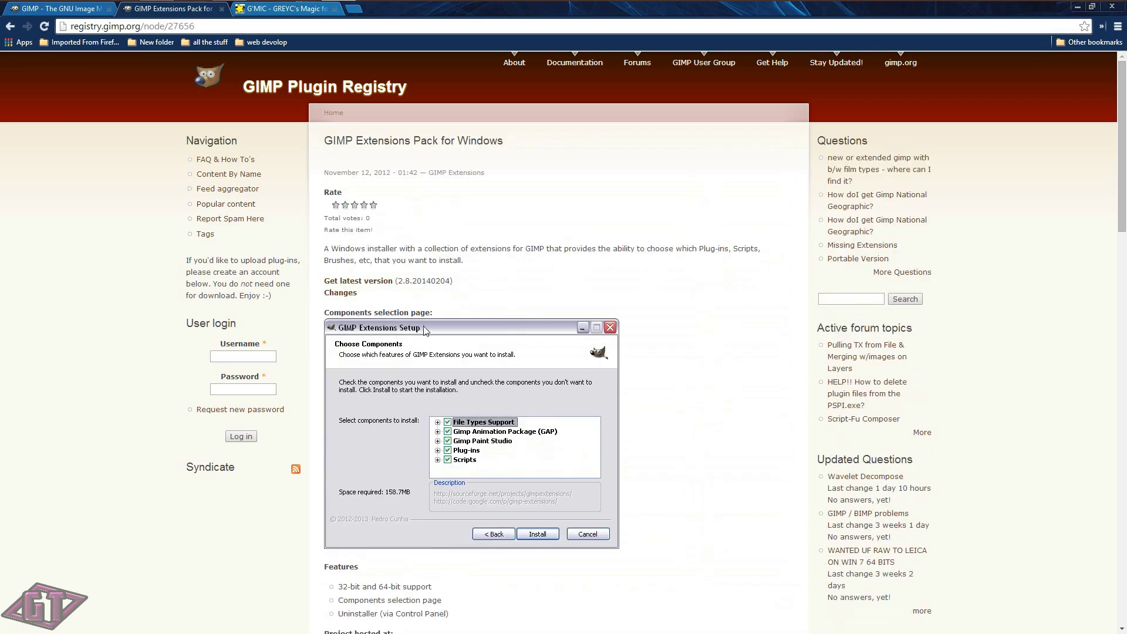
scroll(481, 337, down, 2)
scroll(483, 340, down, 1)
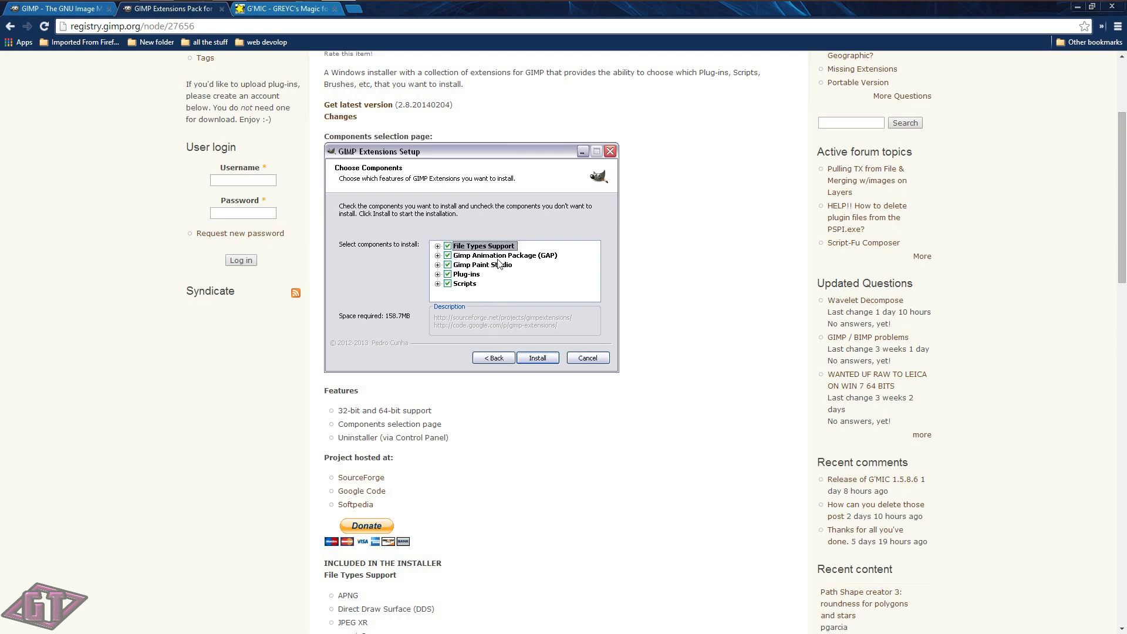
scroll(498, 265, down, 4)
scroll(499, 262, up, 7)
Switch to the G'MIC page, then bring the GIMP window back to the front
click(280, 10)
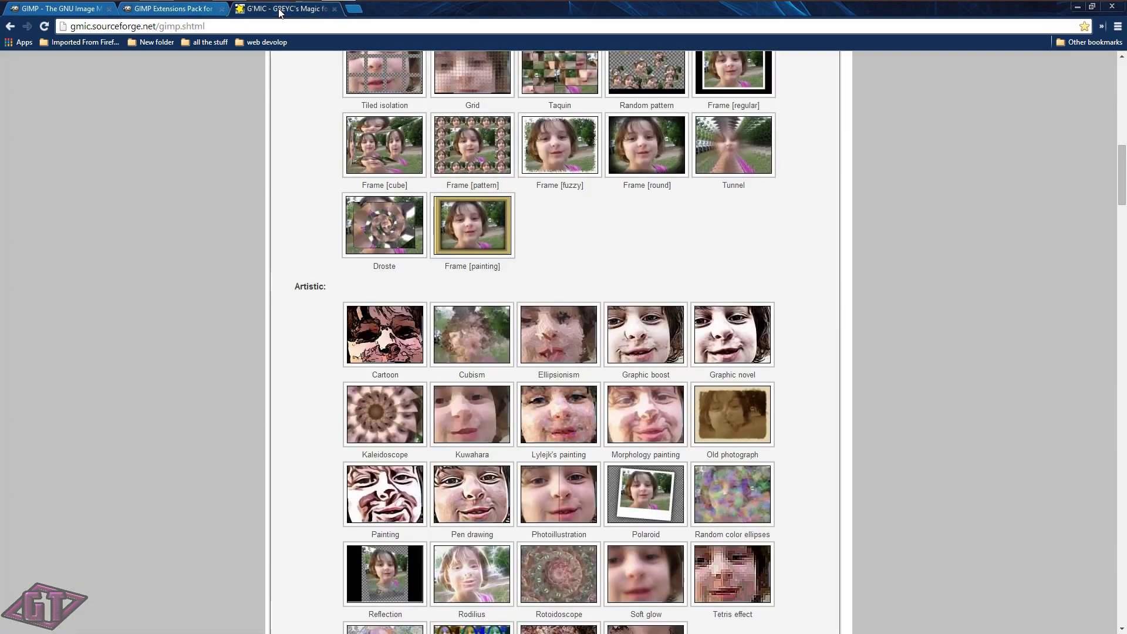
scroll(382, 488, up, 10)
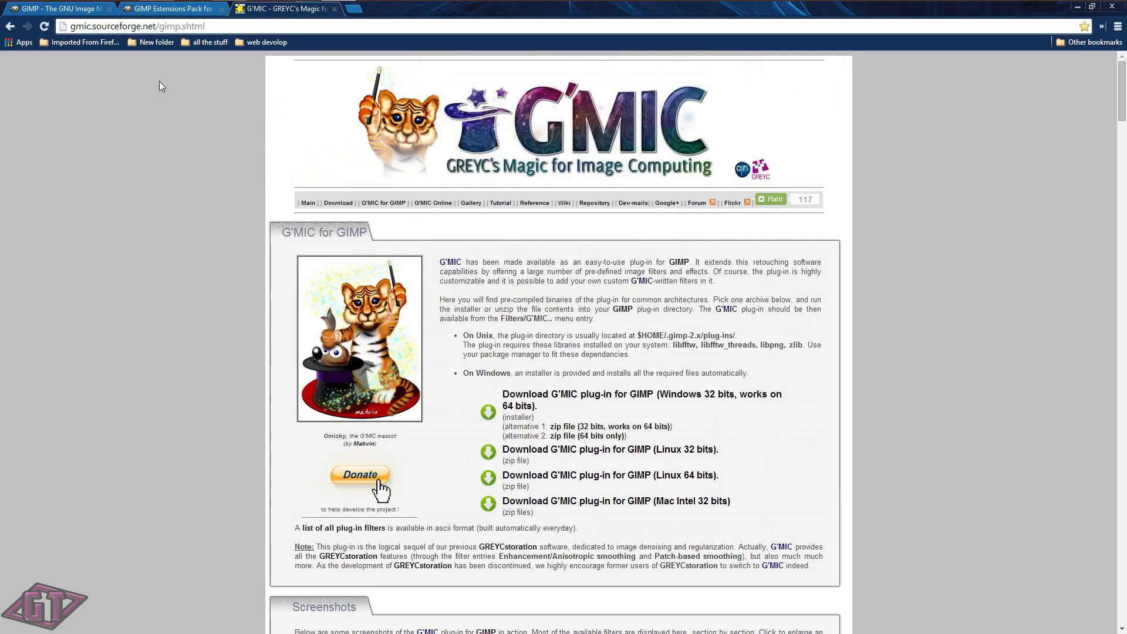
key(alt+Tab)
key(alt+Tab)
key(alt+Tab)
key(alt+Tab)
key(alt+Tab)
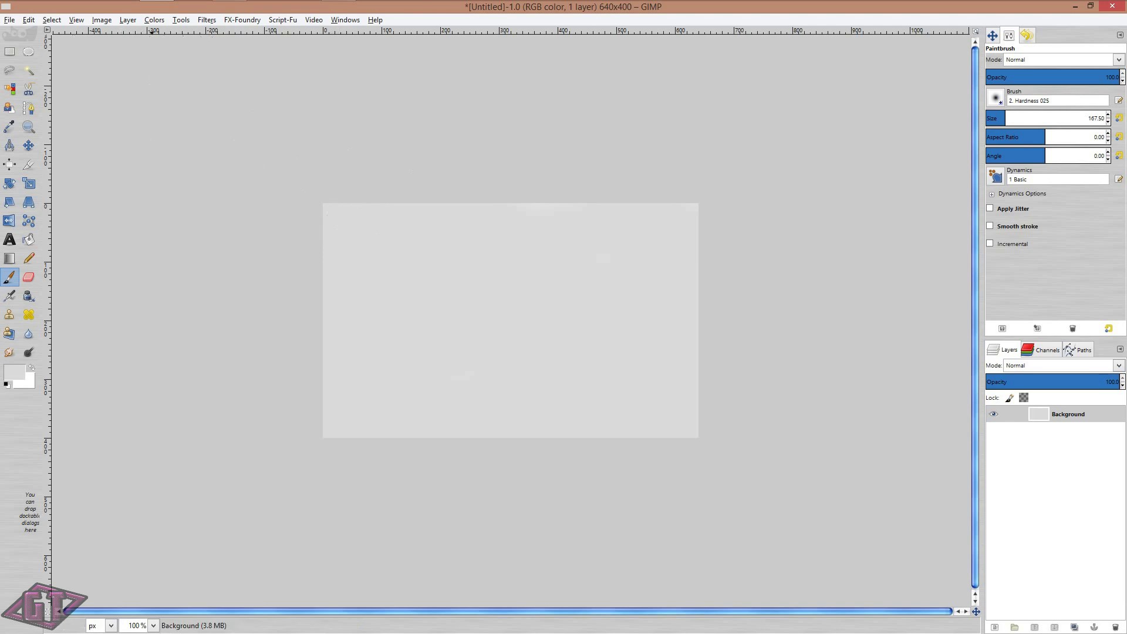
click(206, 20)
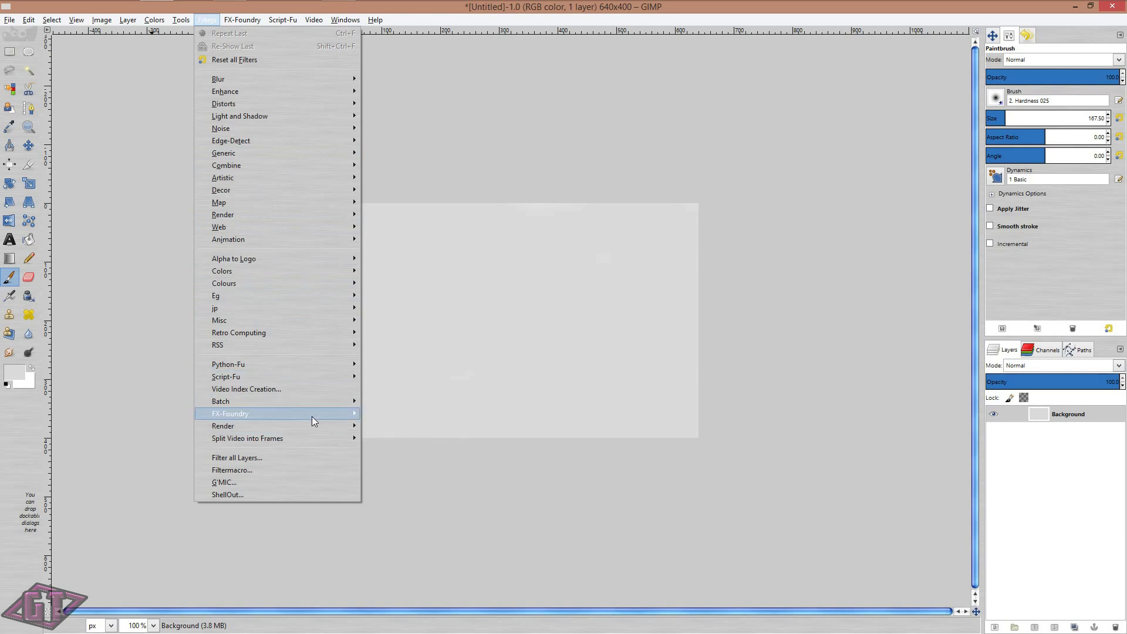
mouse_move(315, 415)
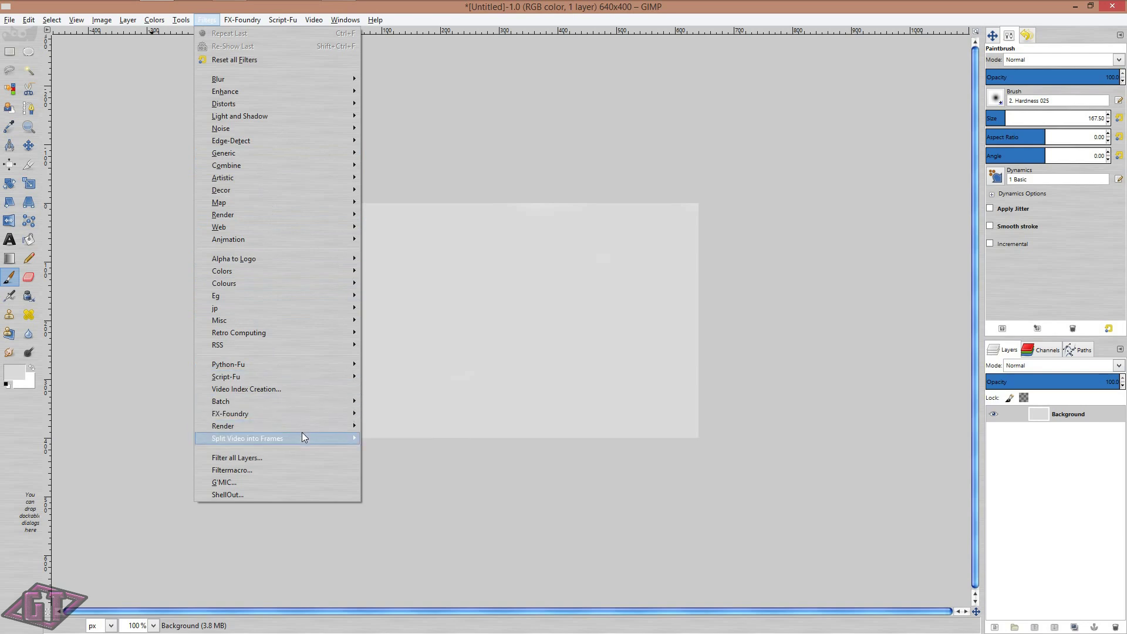
mouse_move(303, 432)
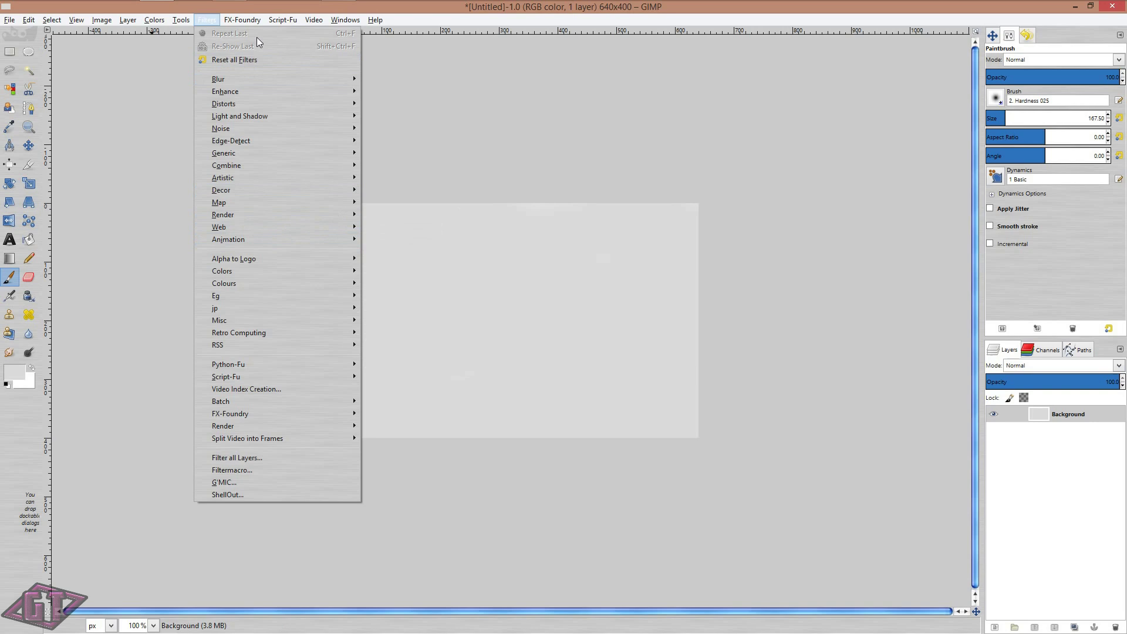
mouse_move(242, 20)
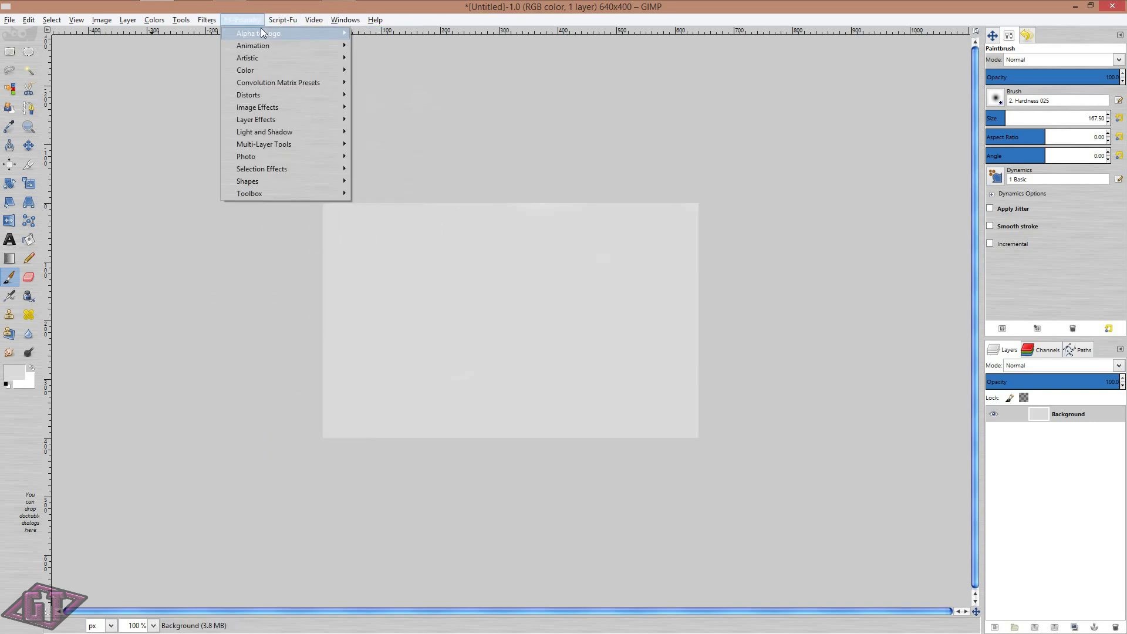
mouse_move(273, 39)
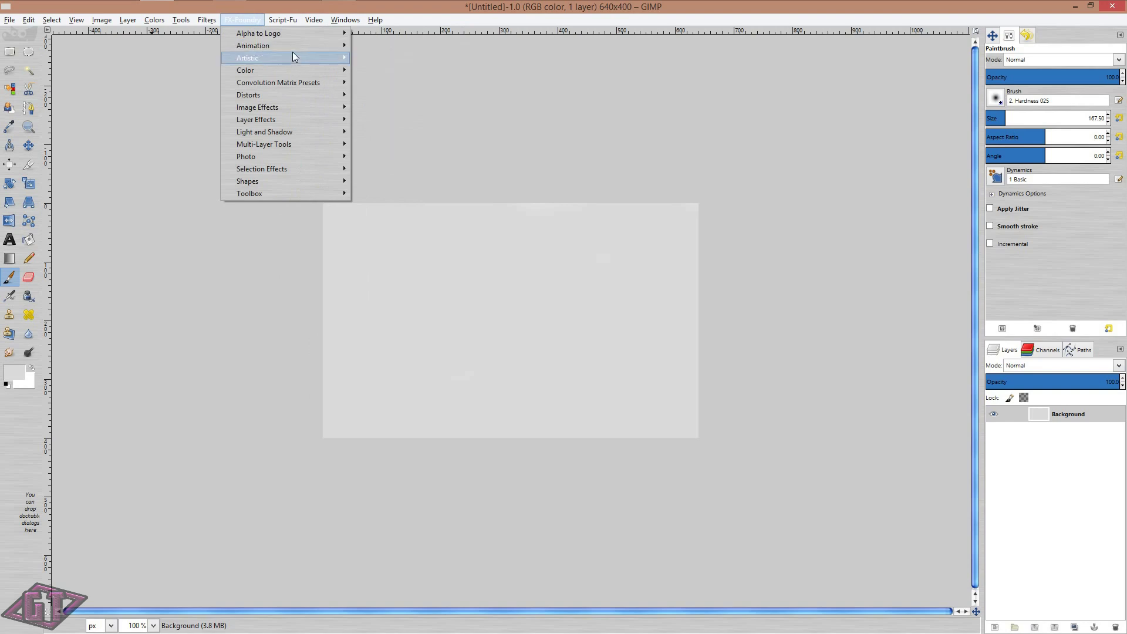
mouse_move(294, 56)
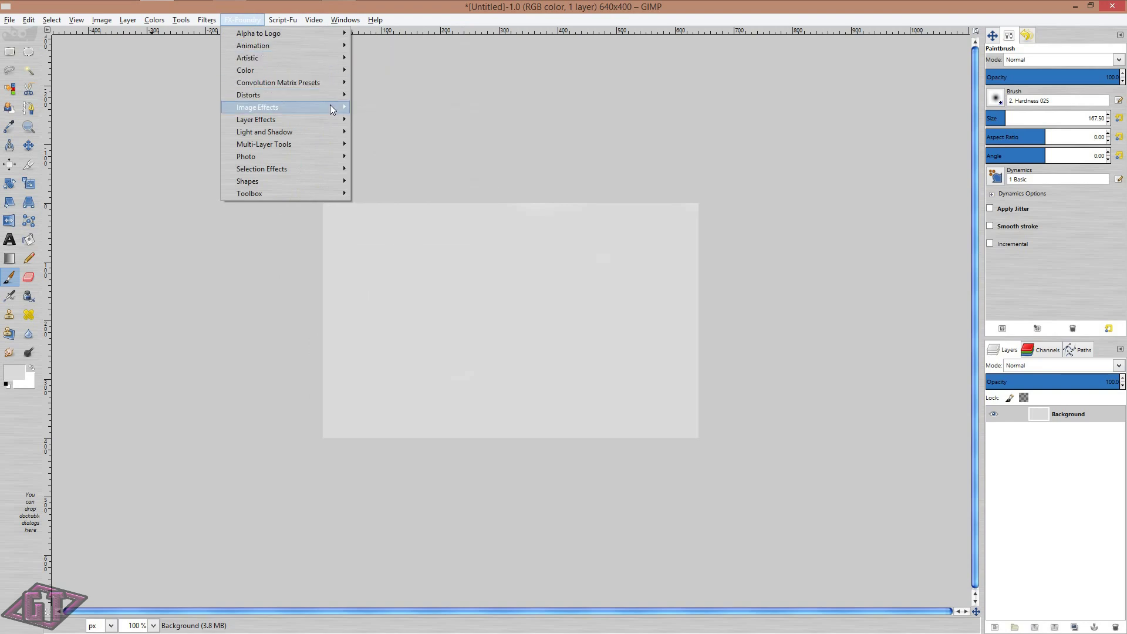
mouse_move(331, 105)
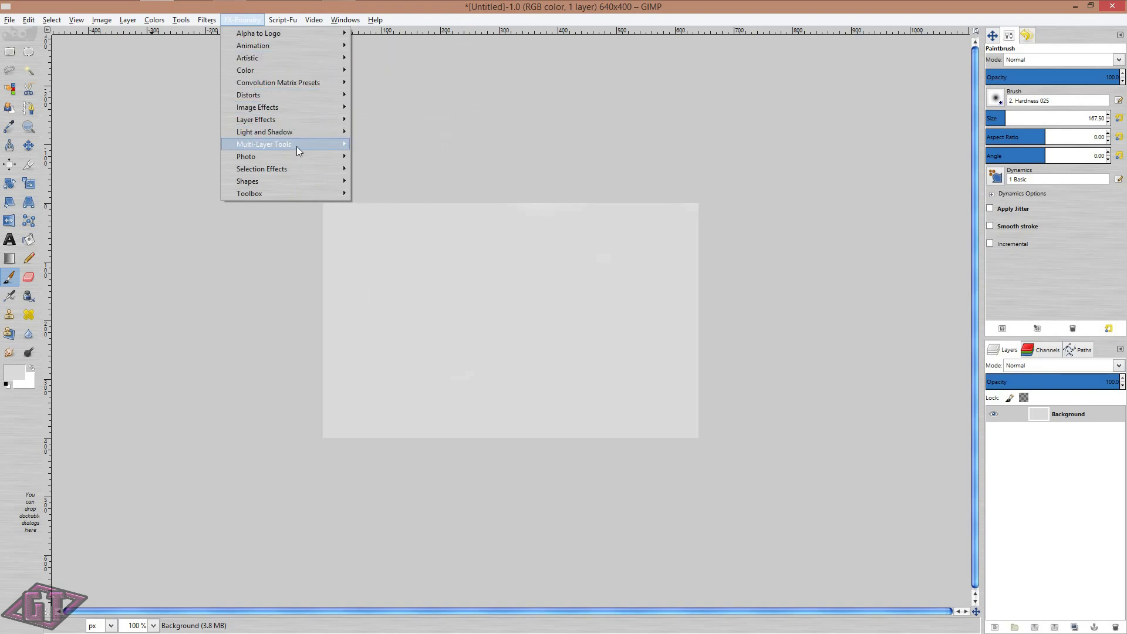
mouse_move(296, 191)
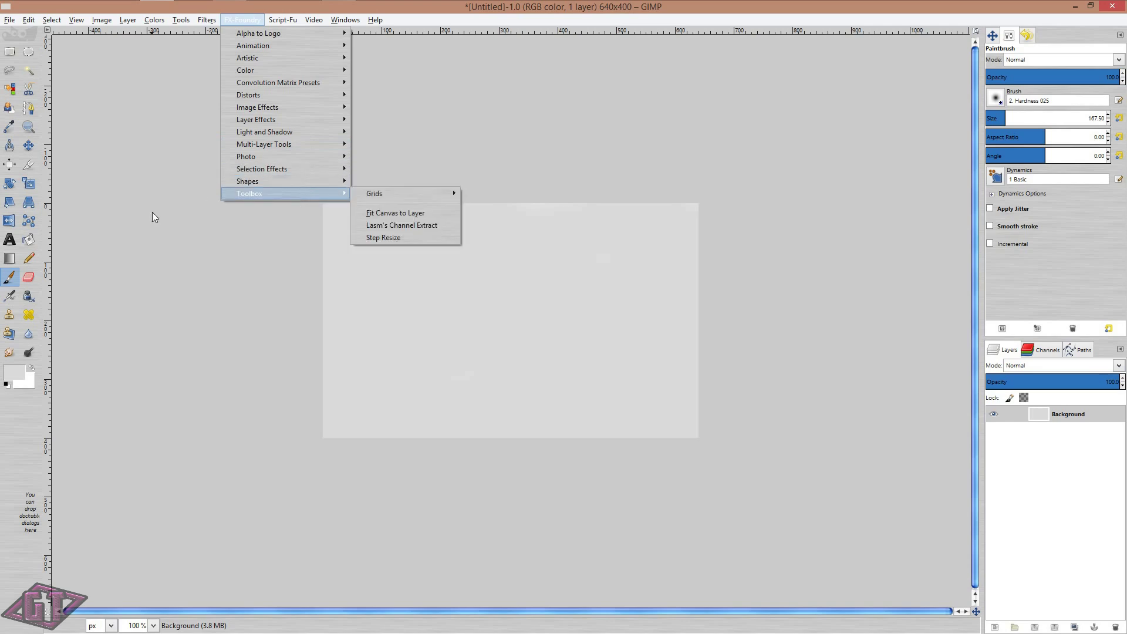
click(182, 130)
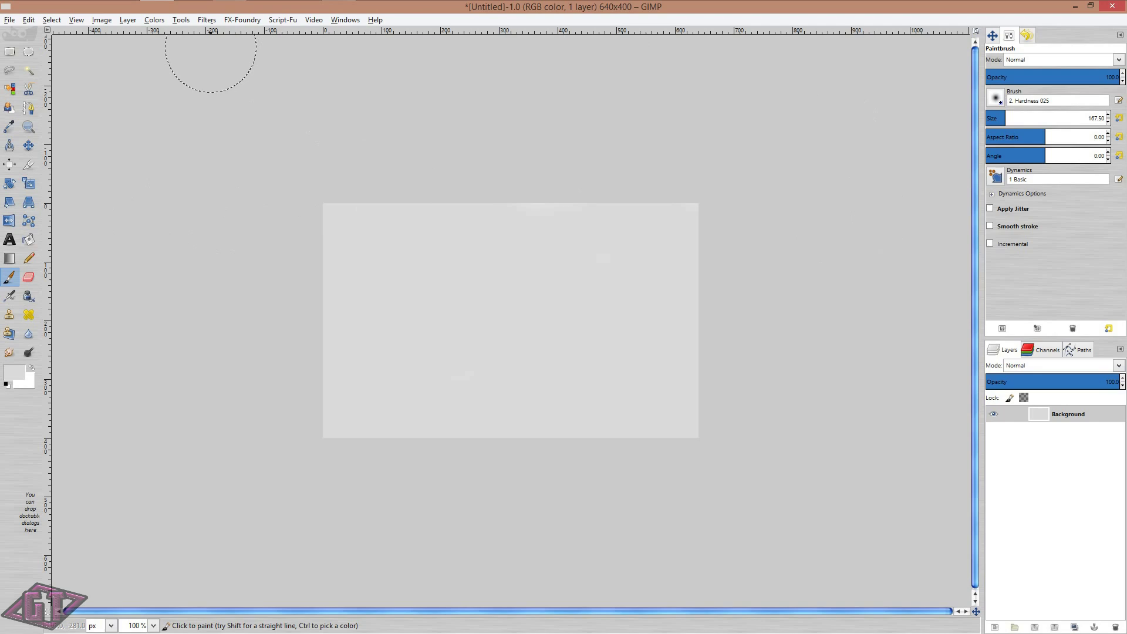
click(212, 21)
Browse G'MIC's Lights & shadows filters, close G'MIC, then add a transparent layer named Layer
click(249, 484)
drag(551, 186, 478, 132)
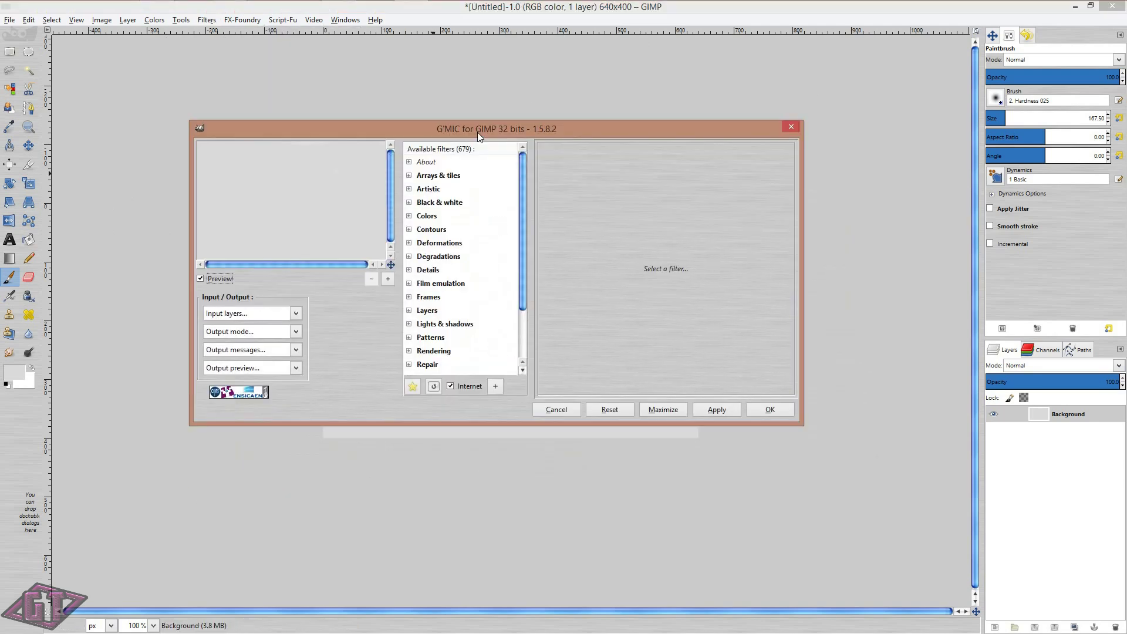
scroll(517, 235, down, 2)
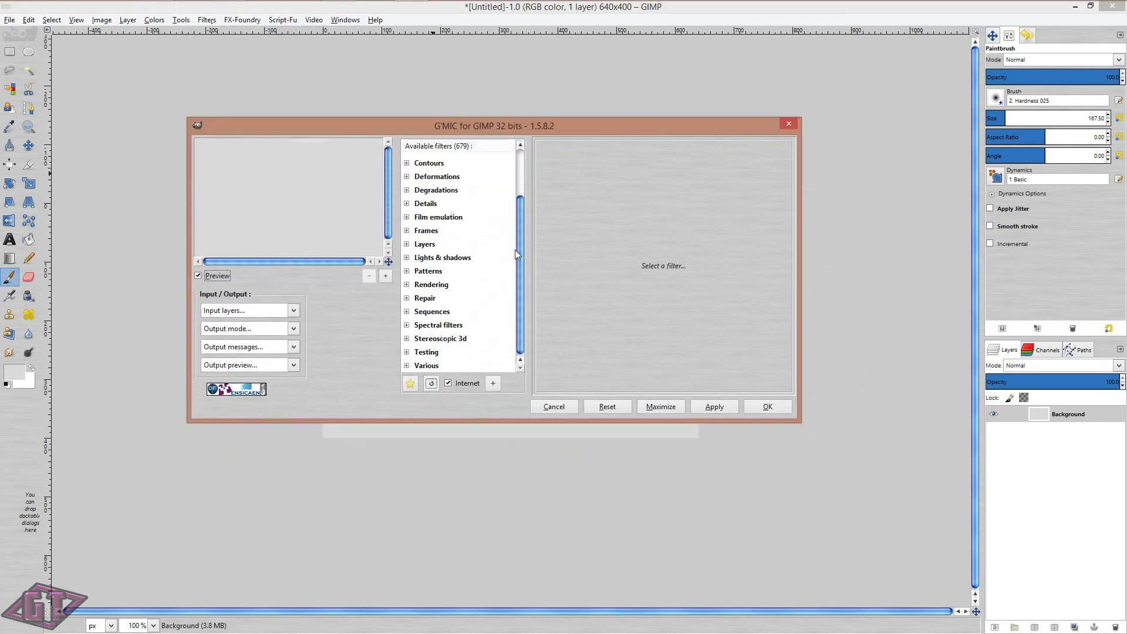
click(407, 259)
scroll(514, 253, down, 3)
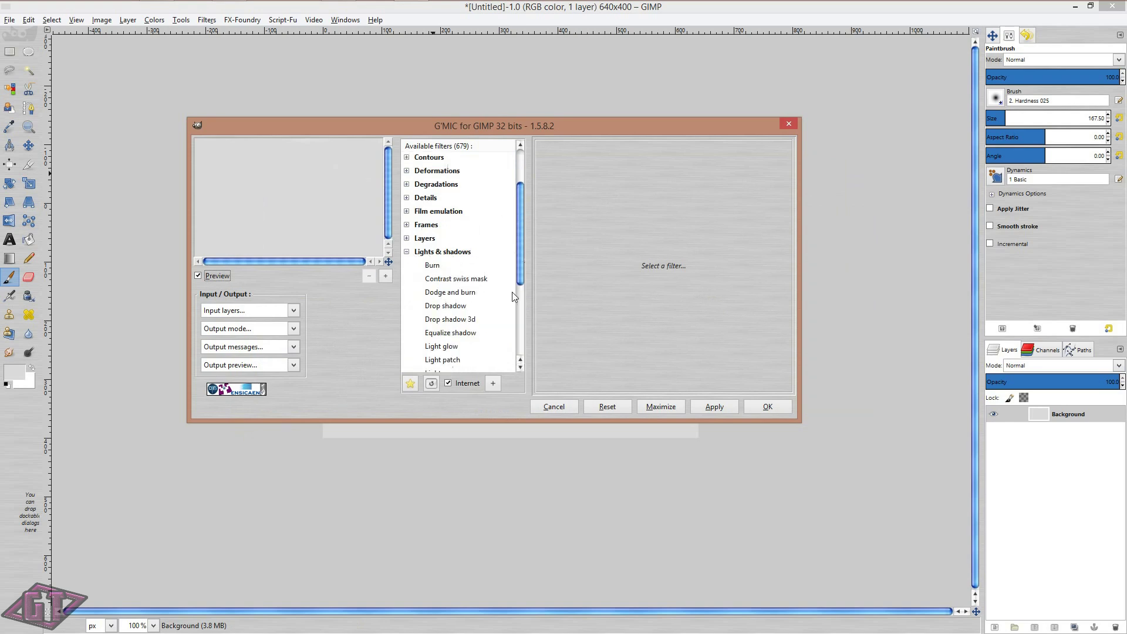
scroll(522, 296, up, 5)
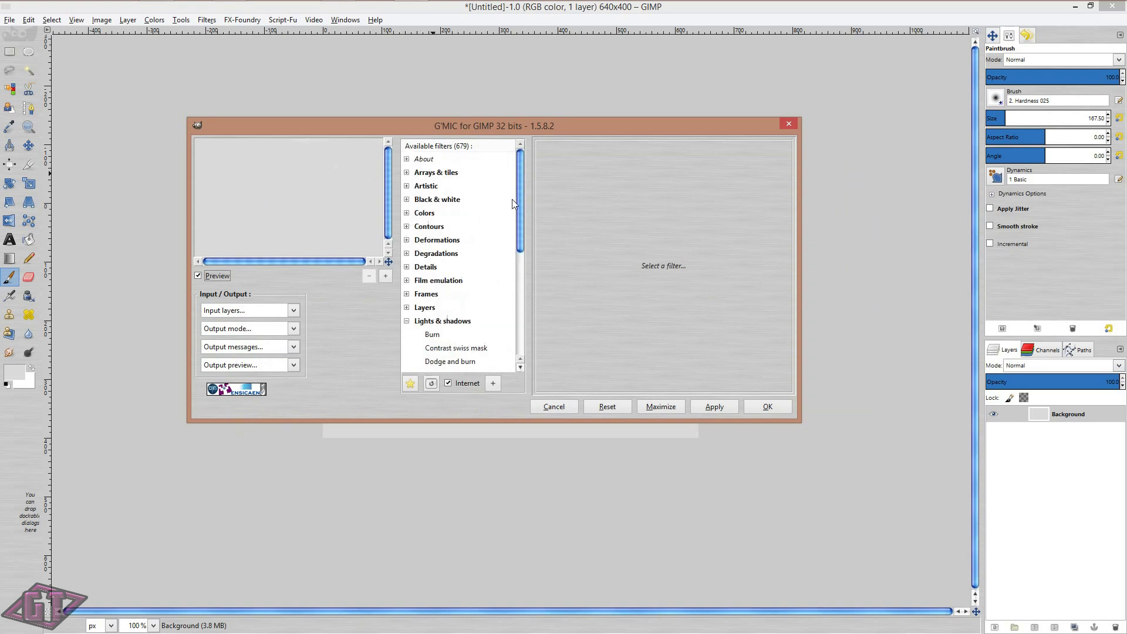
click(788, 125)
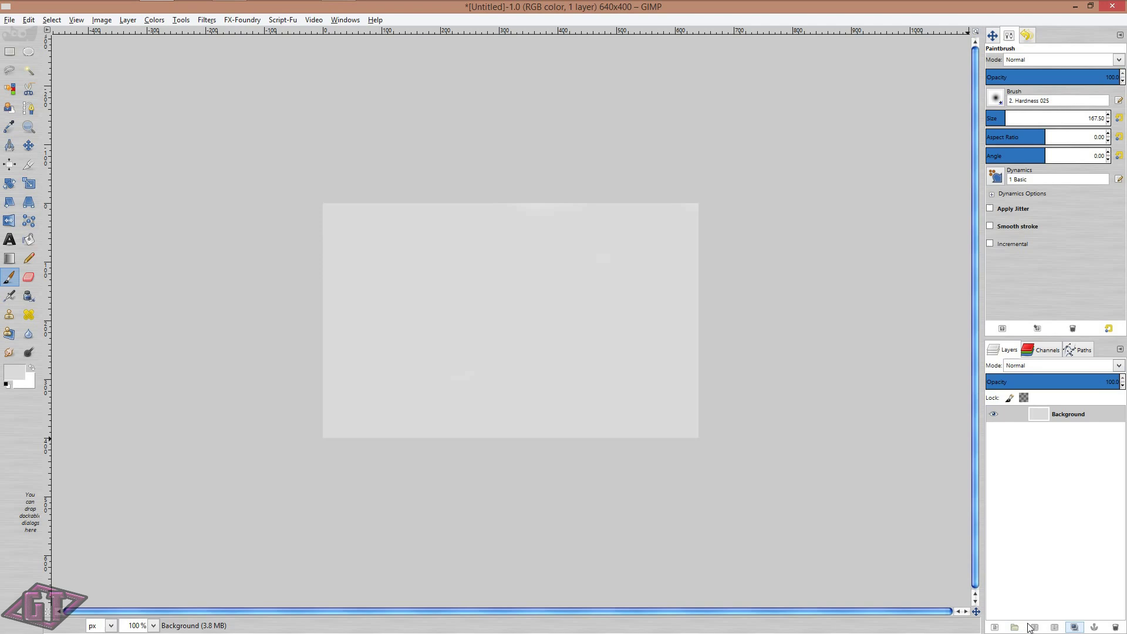
click(995, 627)
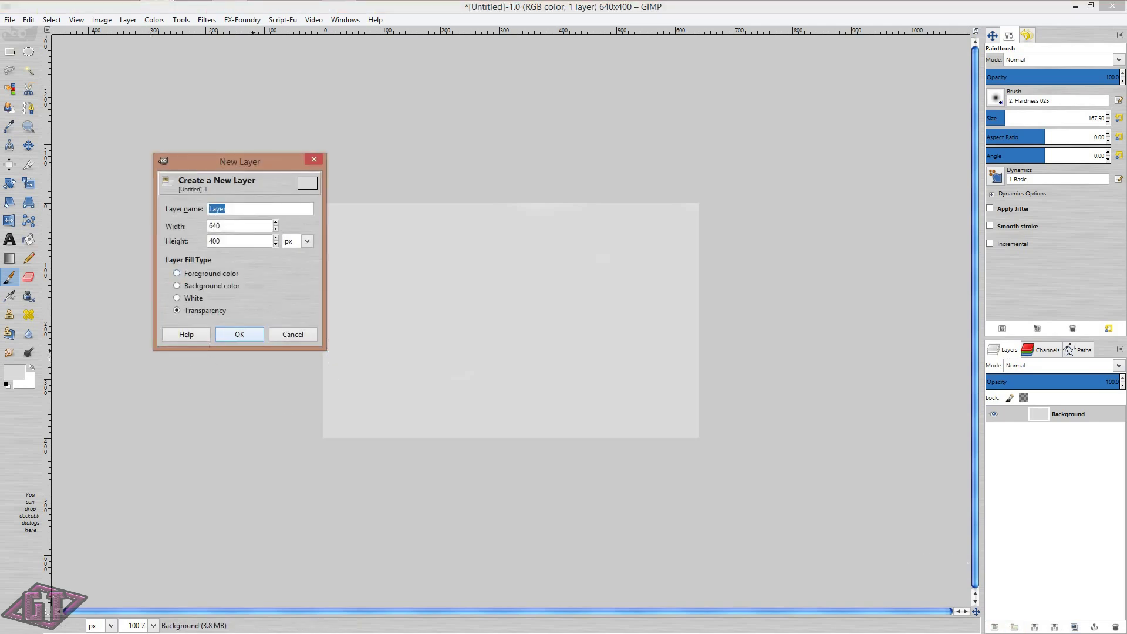
click(239, 334)
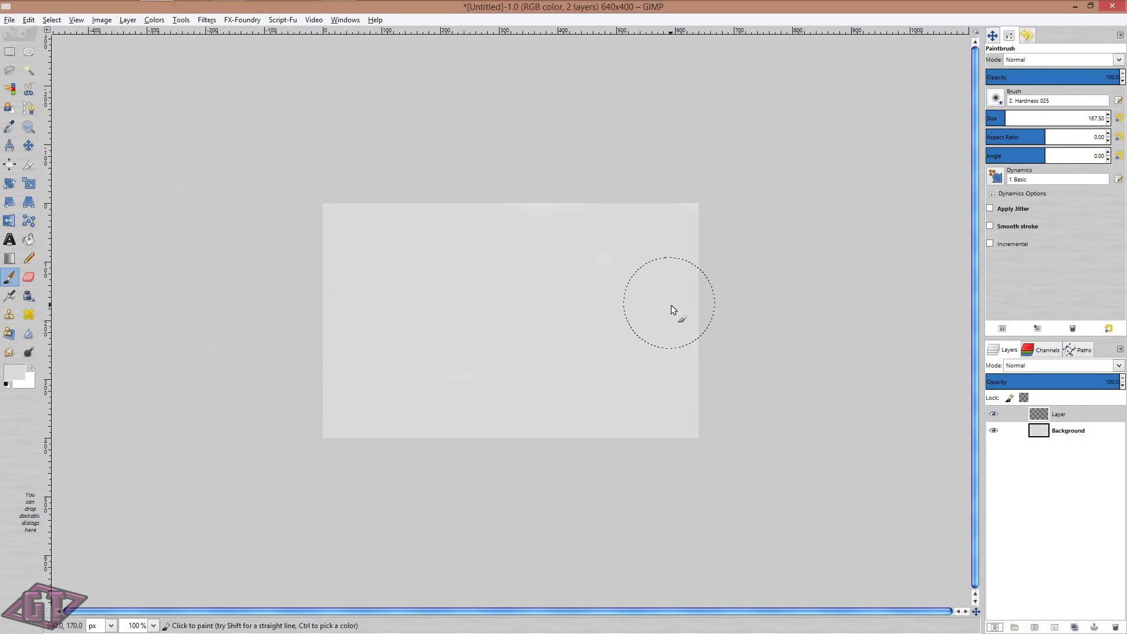
Scale the new layer down to 472×295 pixels
key(shift+s)
click(342, 276)
drag(694, 198, 600, 264)
click(141, 133)
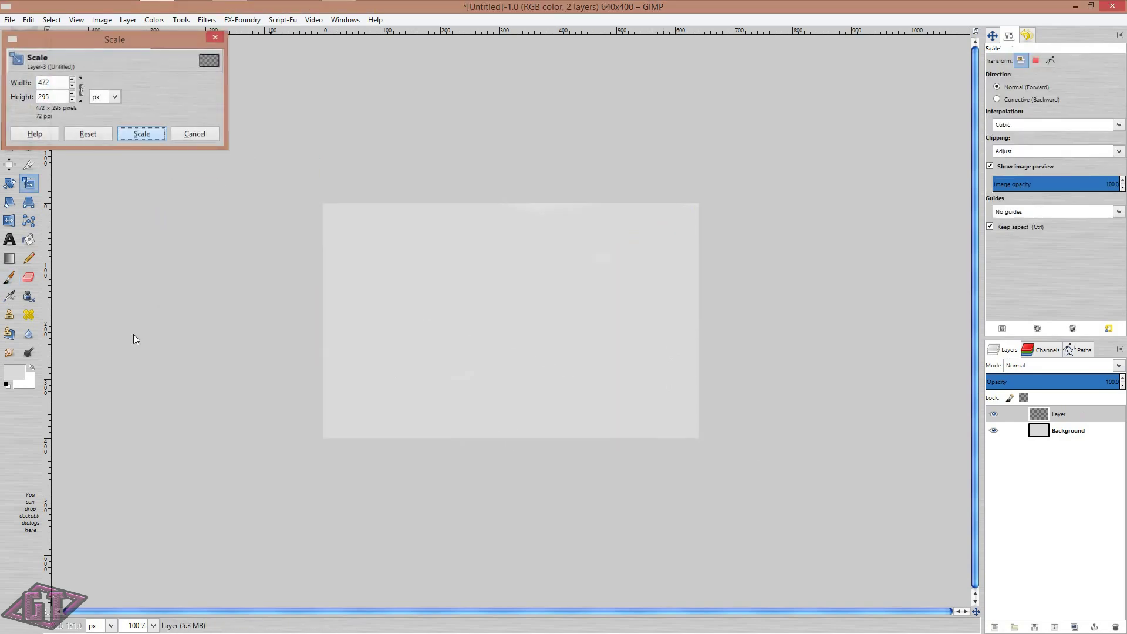
Fill the layer with black and centre it on the grey canvas
click(7, 385)
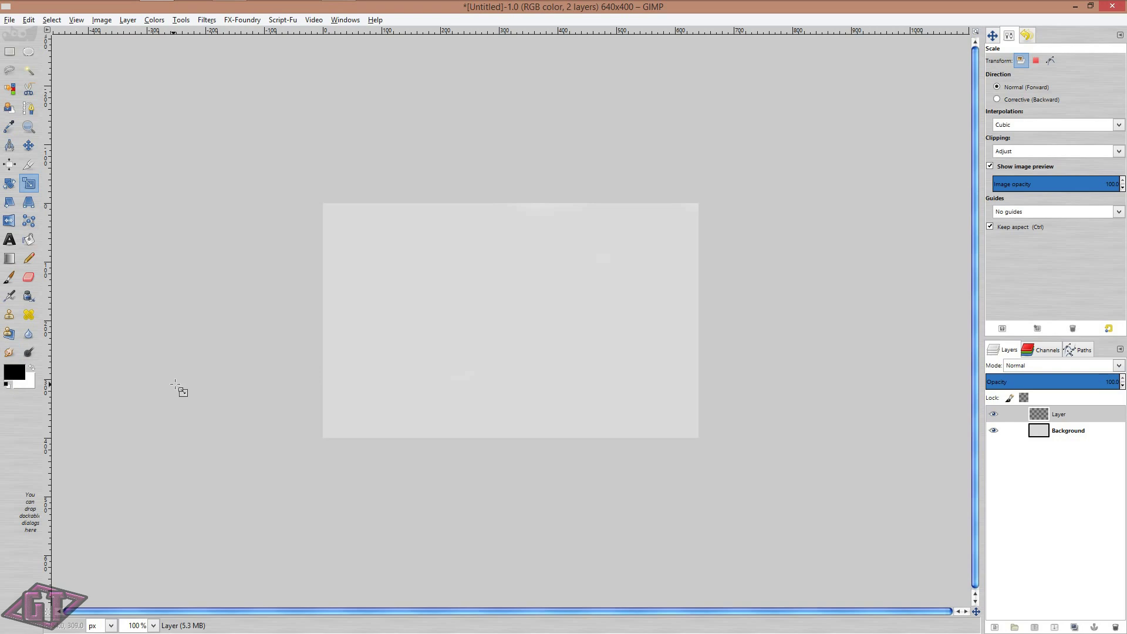
key(ctrl+comma)
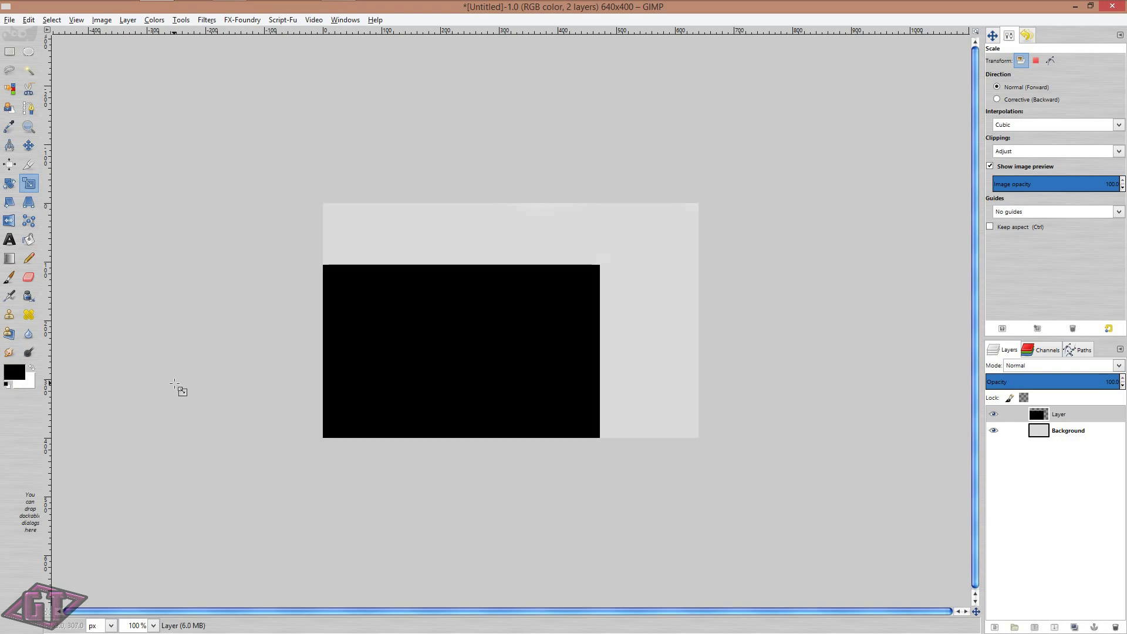
key(m)
drag(441, 364, 495, 334)
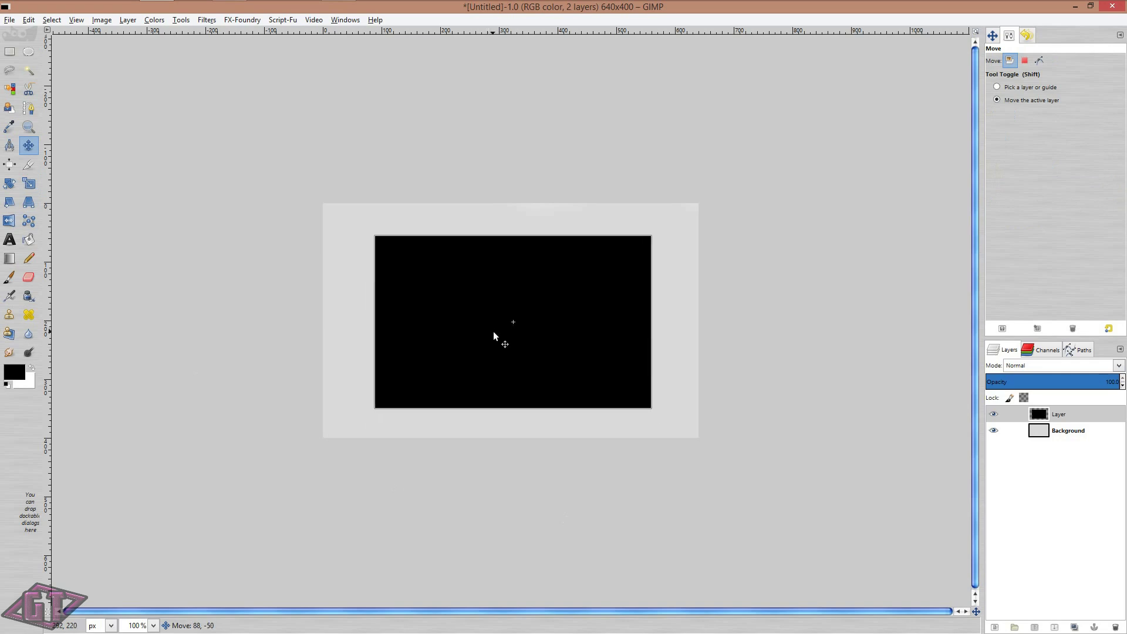
click(246, 20)
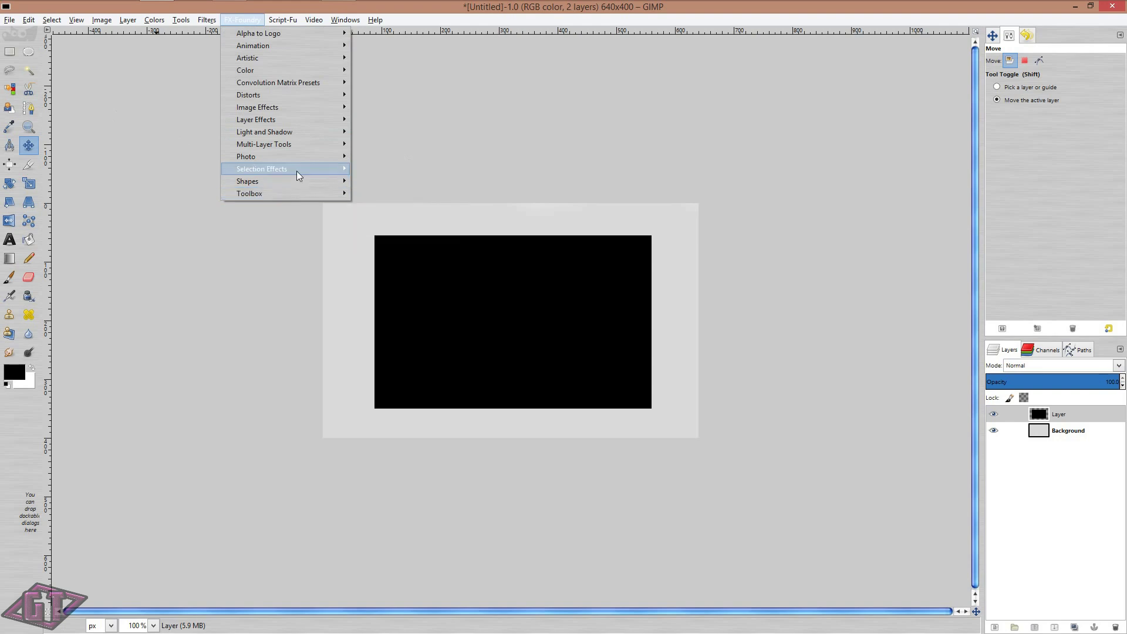
Look through the FX-Foundry and Script-Fu menus, then open Video > Split Video into Frames
mouse_move(297, 171)
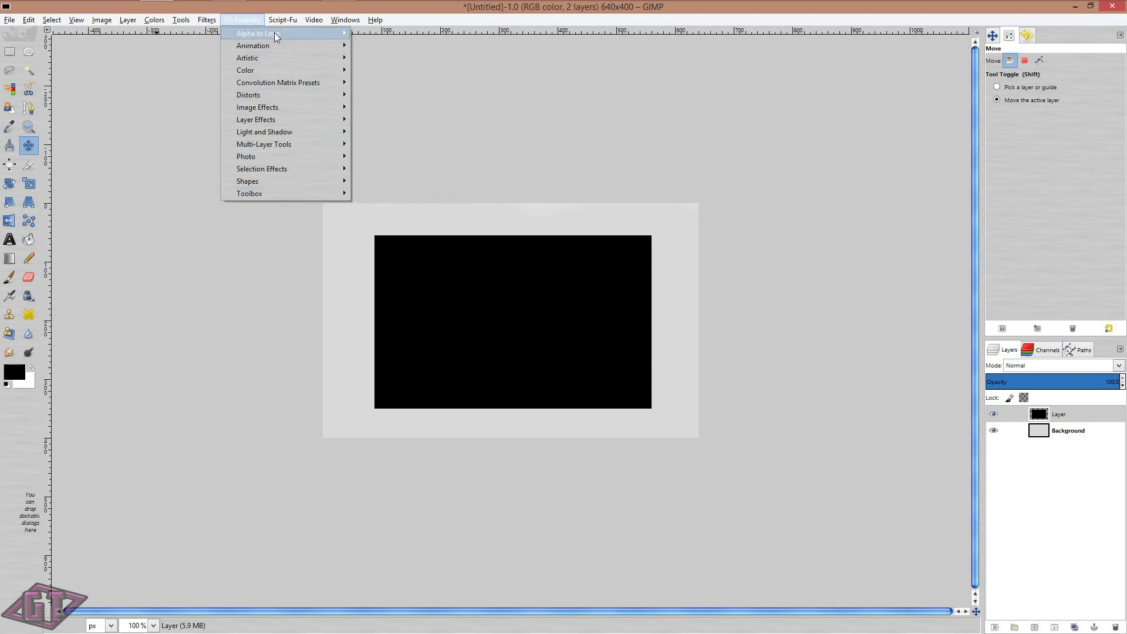
mouse_move(273, 33)
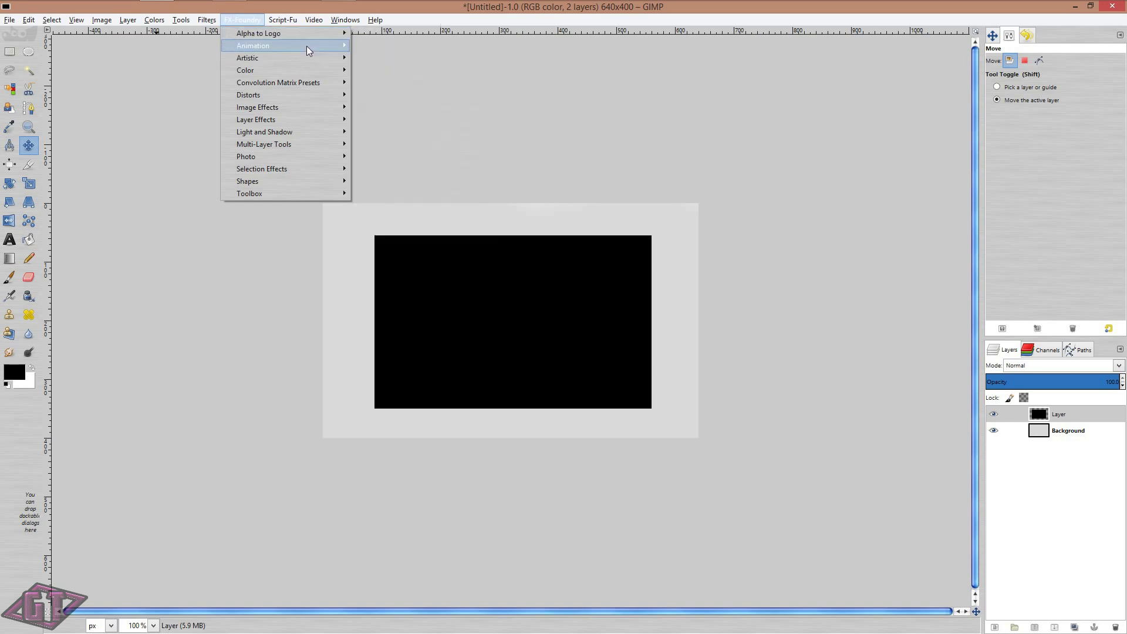
mouse_move(310, 45)
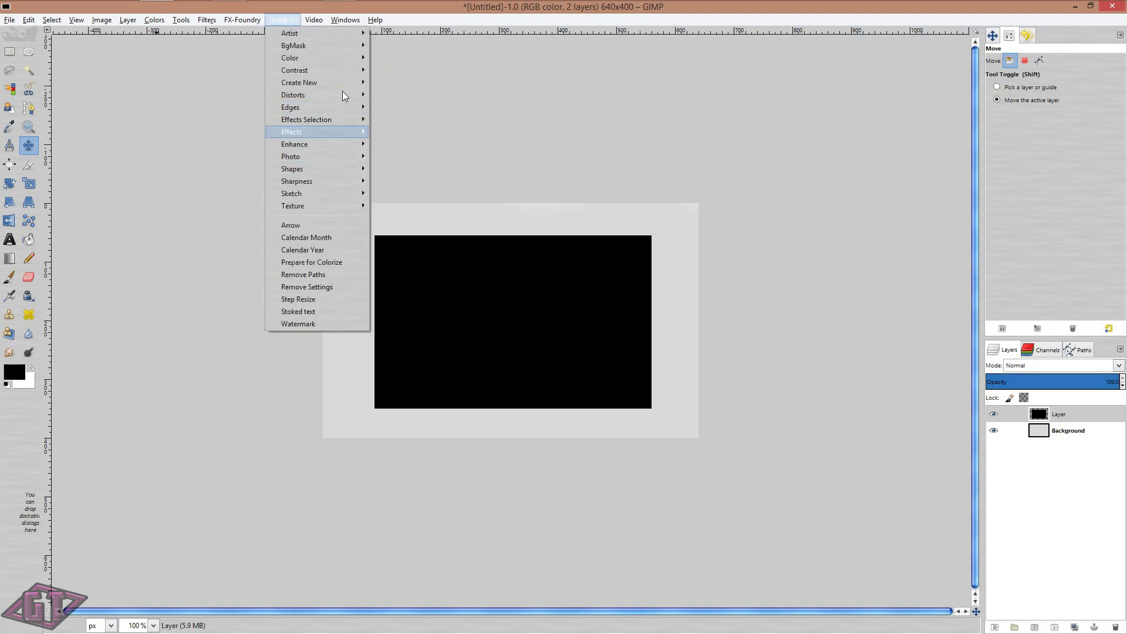
mouse_move(315, 19)
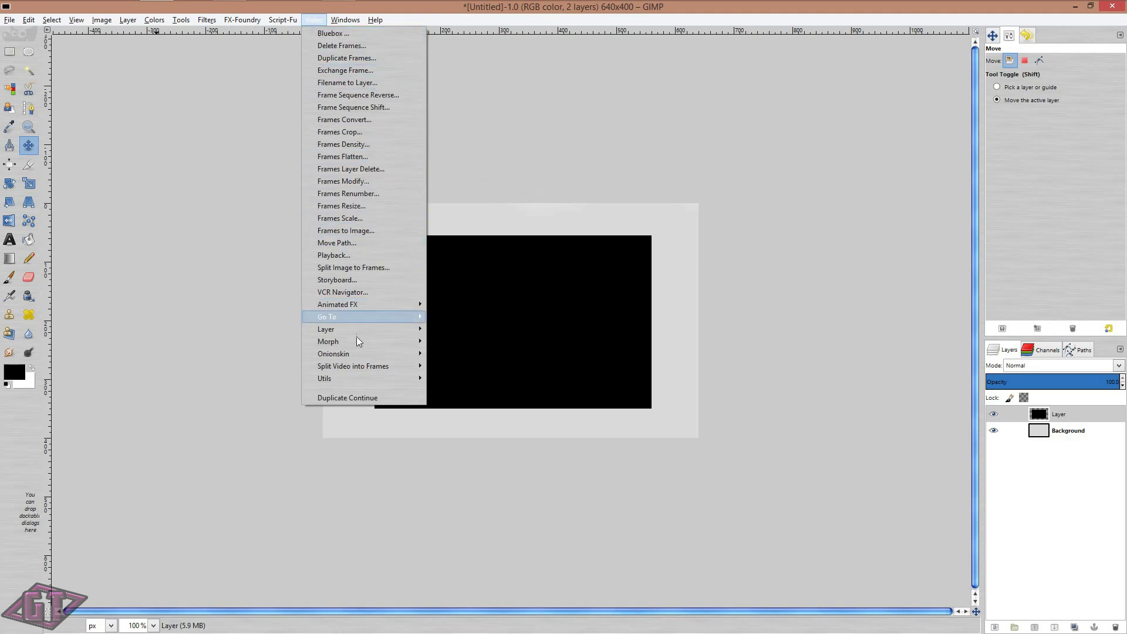
mouse_move(378, 369)
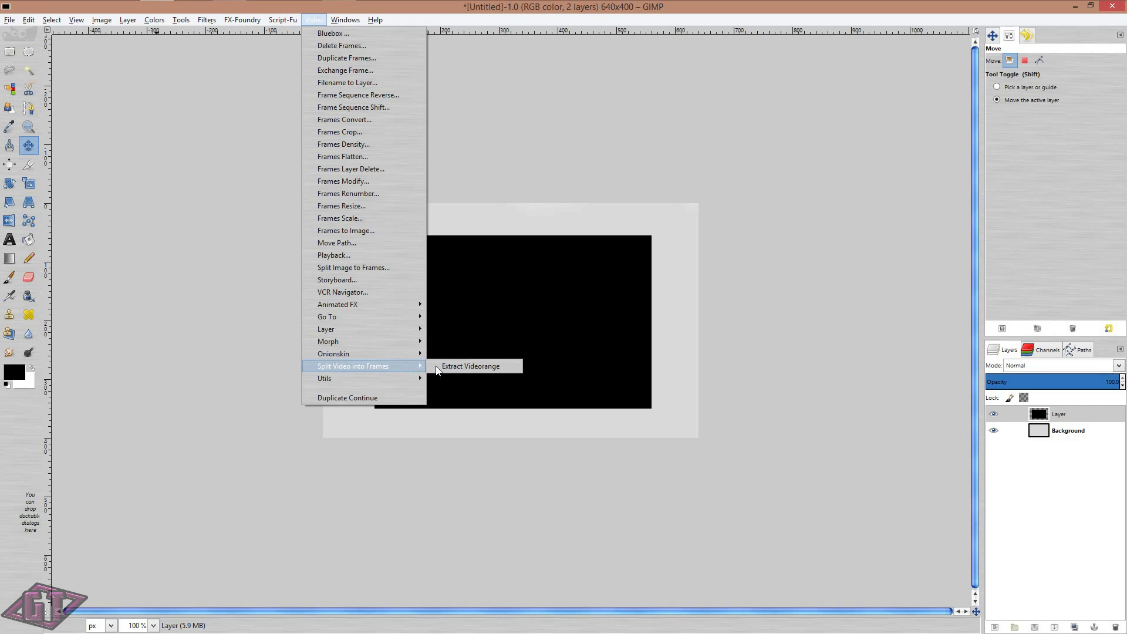
mouse_move(418, 367)
click(470, 367)
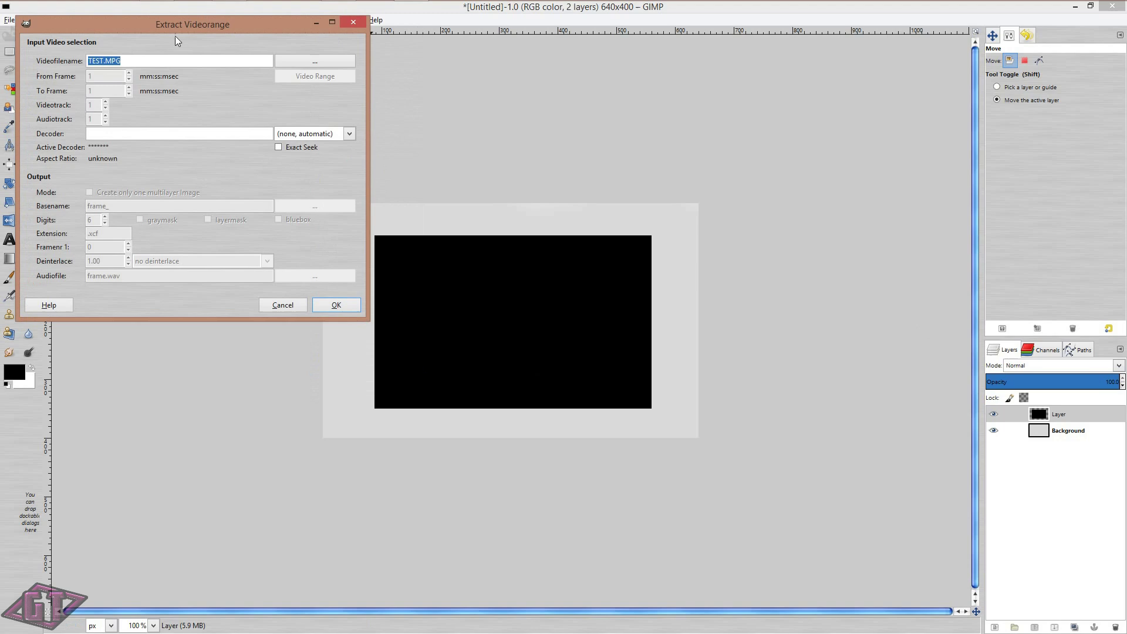
drag(185, 25, 350, 72)
click(487, 112)
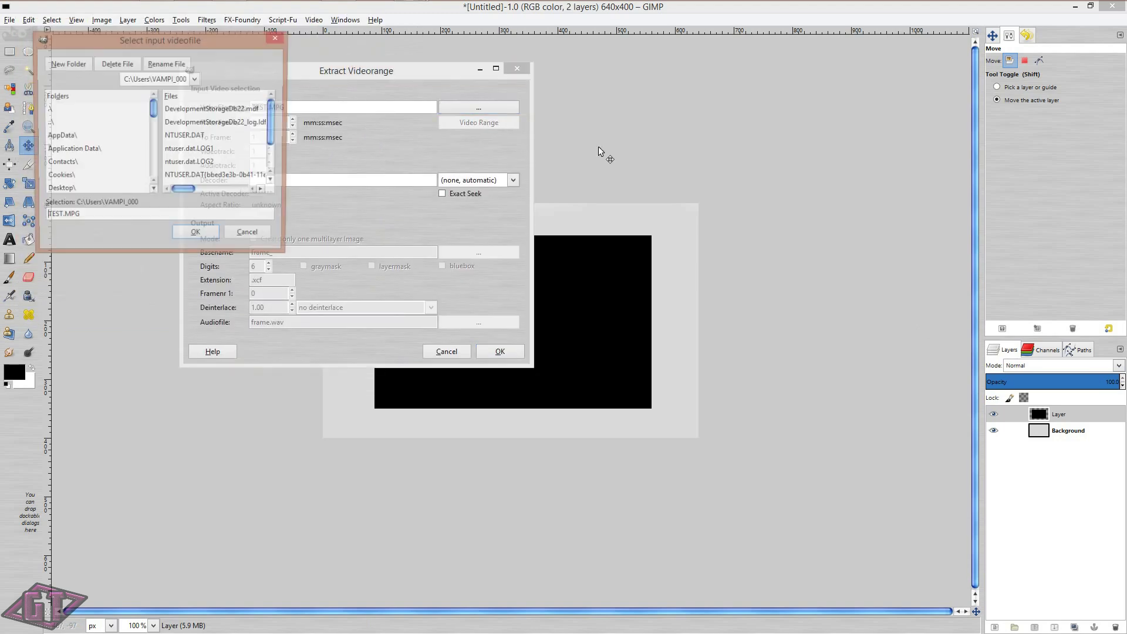
click(250, 236)
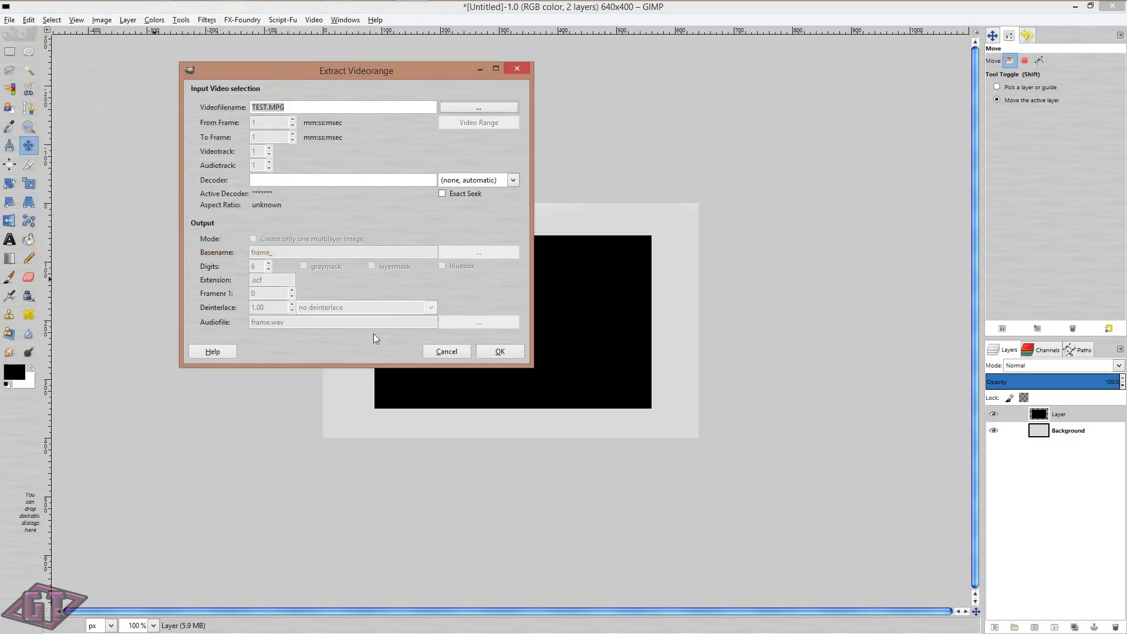
click(444, 351)
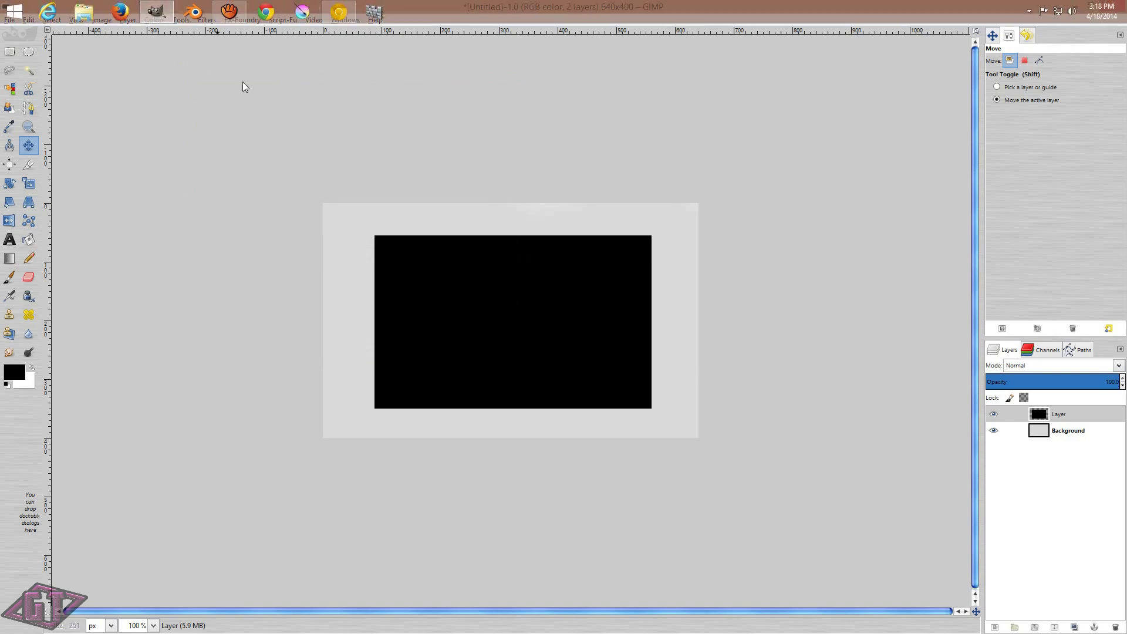
Open the G'MIC filter dialog and reposition its window up and to the left
click(249, 20)
mouse_move(207, 20)
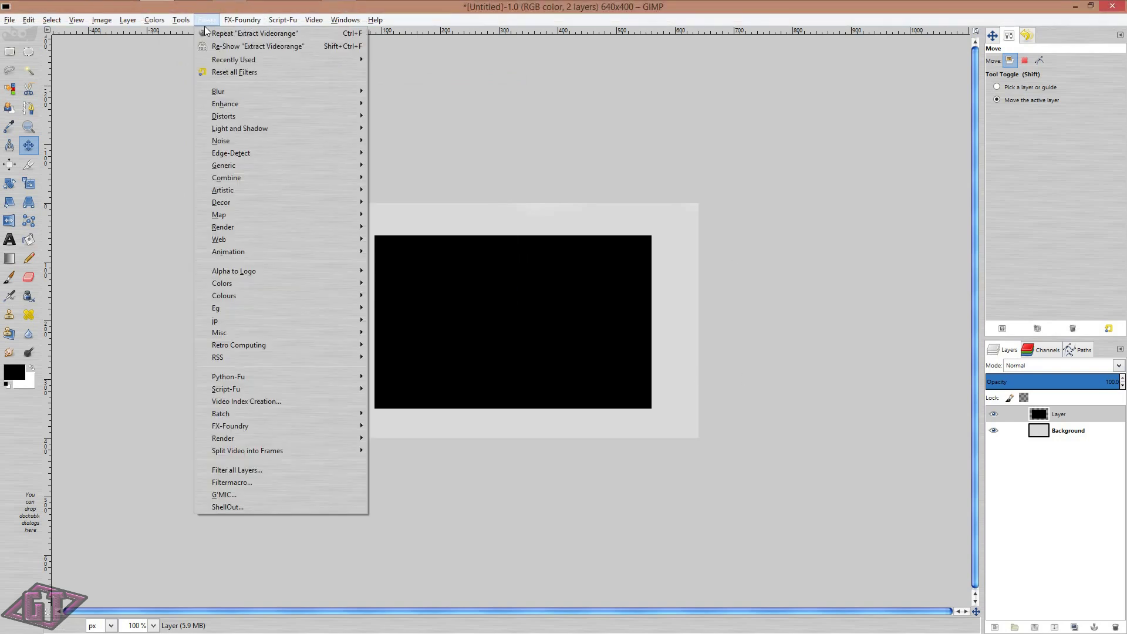
click(273, 494)
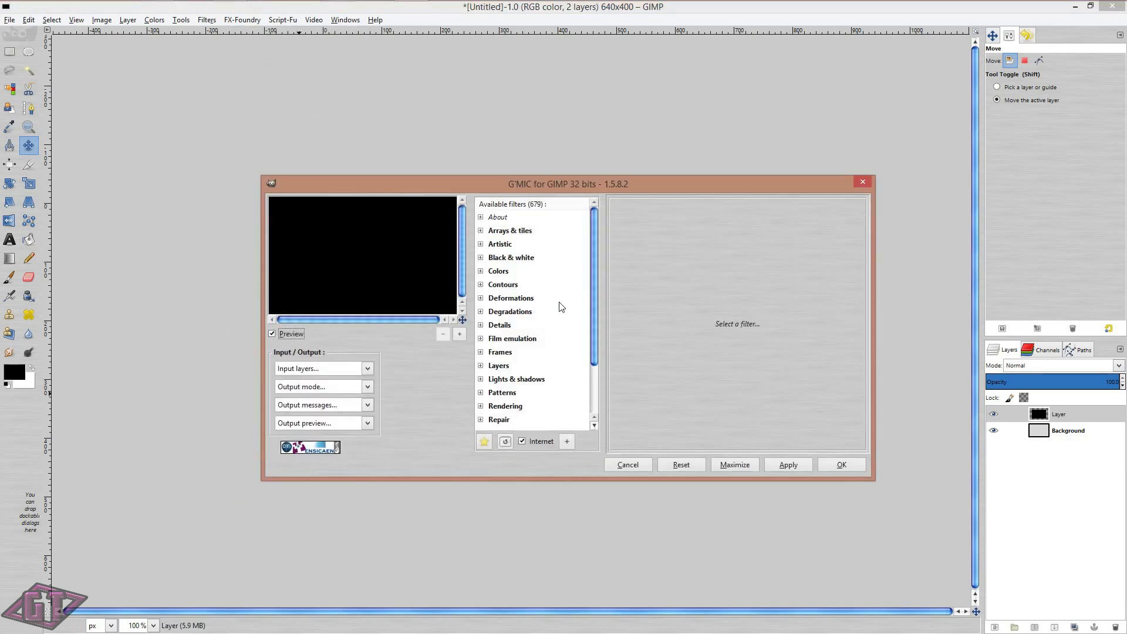
drag(594, 362, 597, 411)
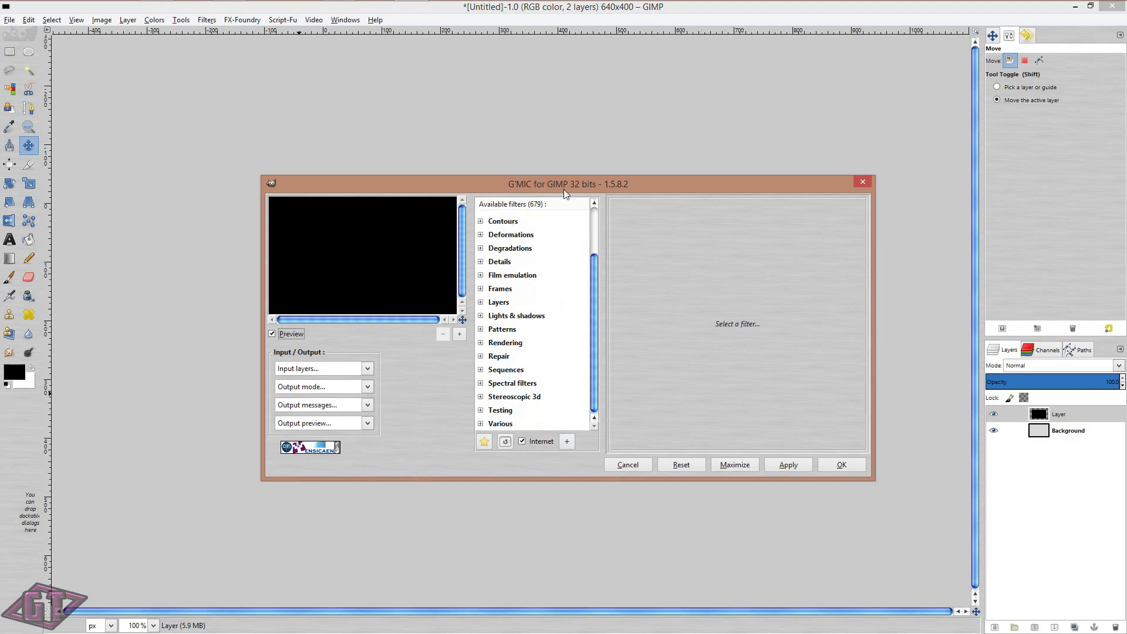
drag(564, 189, 470, 104)
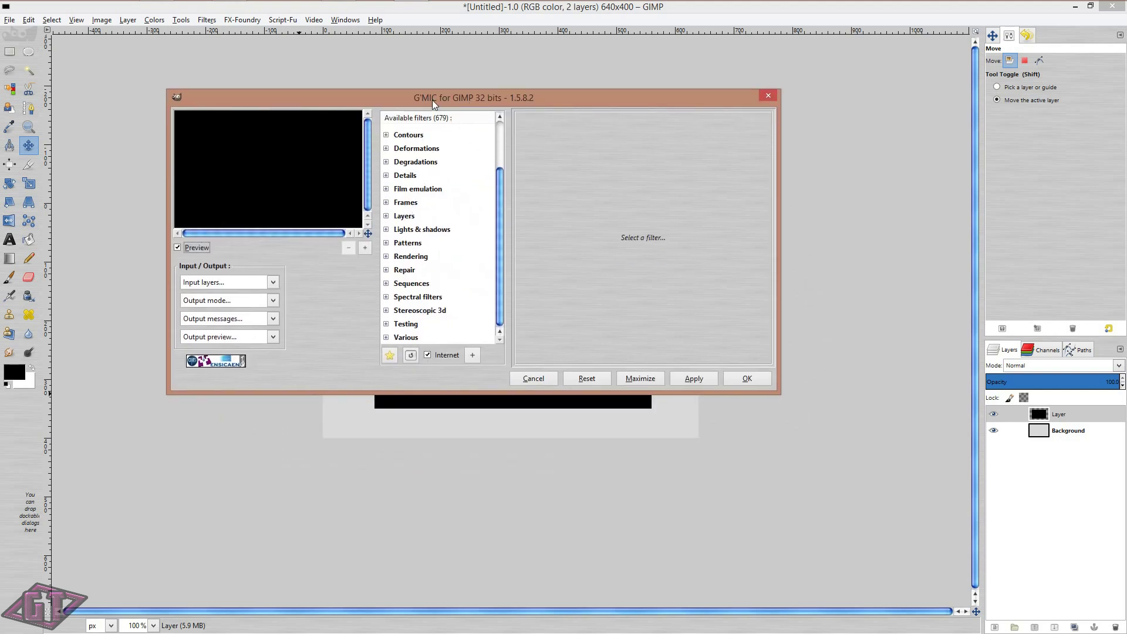
drag(440, 97, 494, 86)
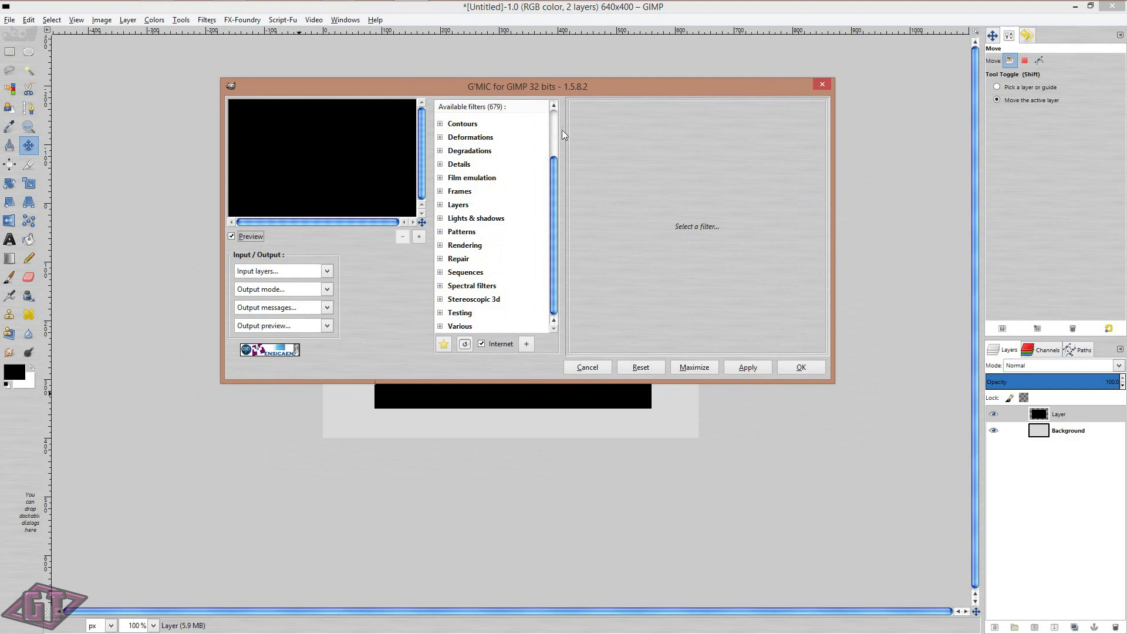
mouse_move(554, 160)
mouse_down()
mouse_move(554, 114)
mouse_move(556, 180)
mouse_up()
Refresh G'MIC's filters so the list grows from 679 to 682, and browse it
click(466, 346)
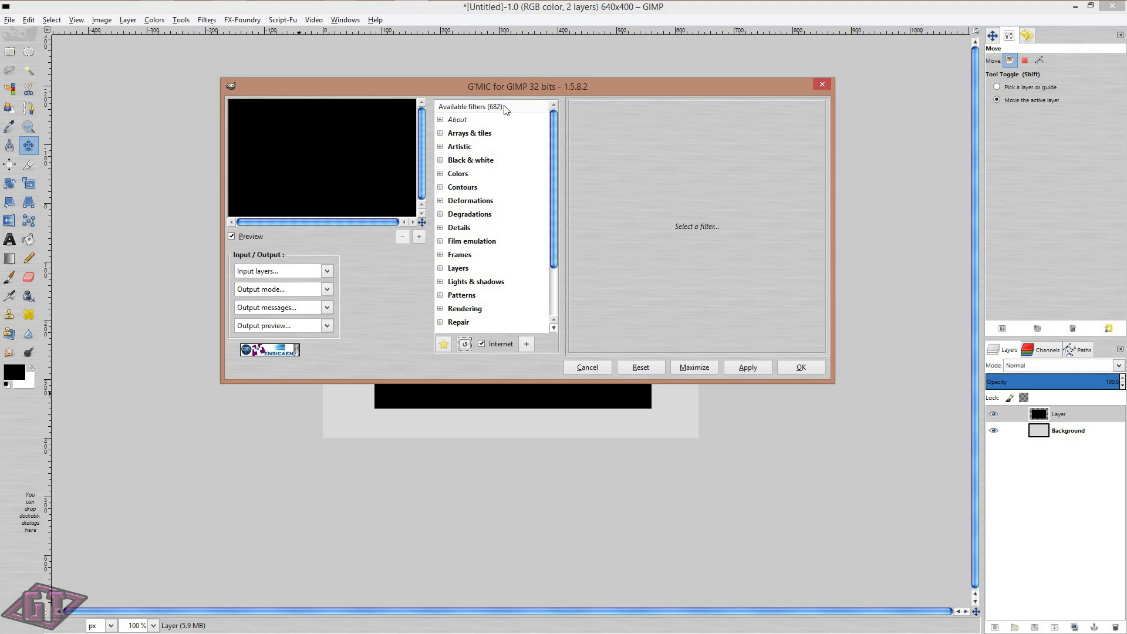
drag(559, 121, 559, 235)
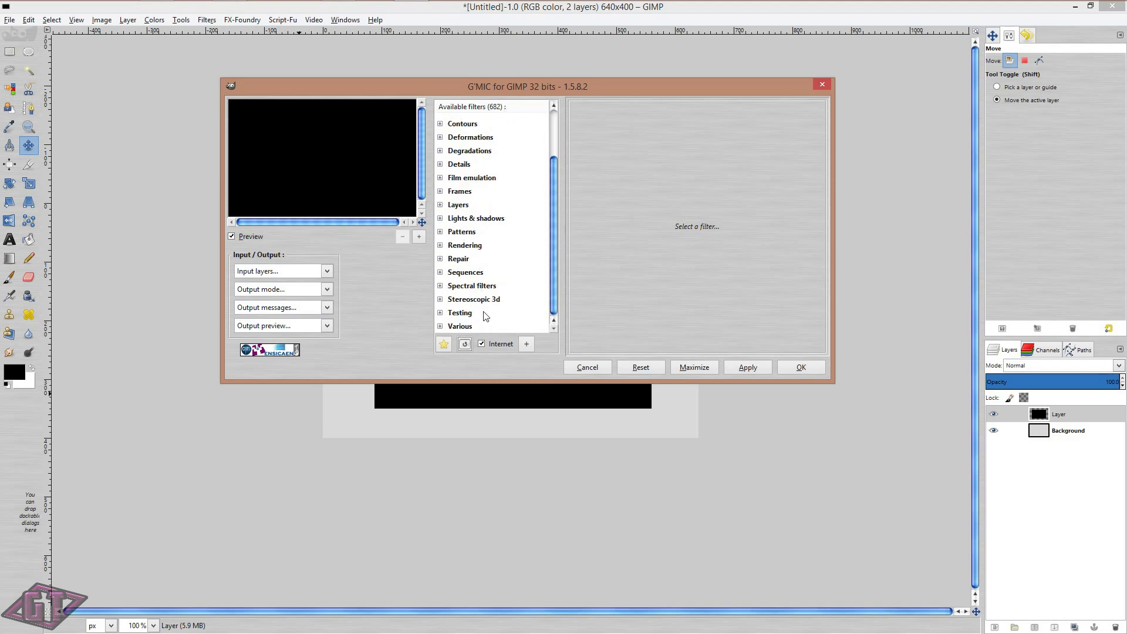
drag(553, 183, 566, 150)
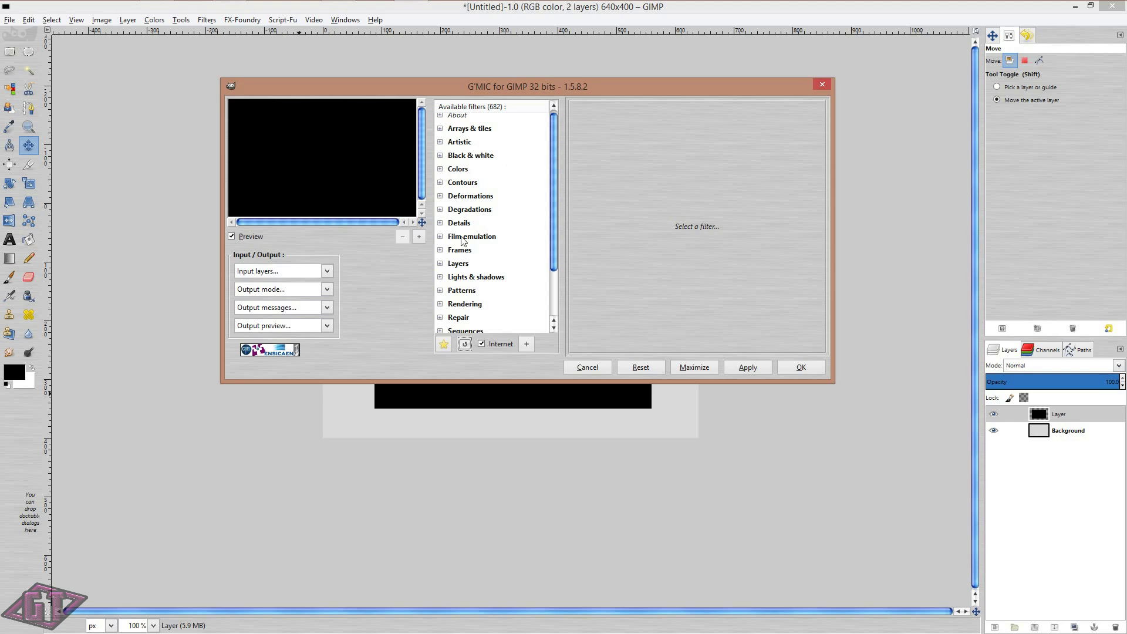
Expand Lights & shadows, inspect the Drop shadow 3d parameters, and close G'MIC unapplied
click(441, 278)
scroll(521, 254, down, 2)
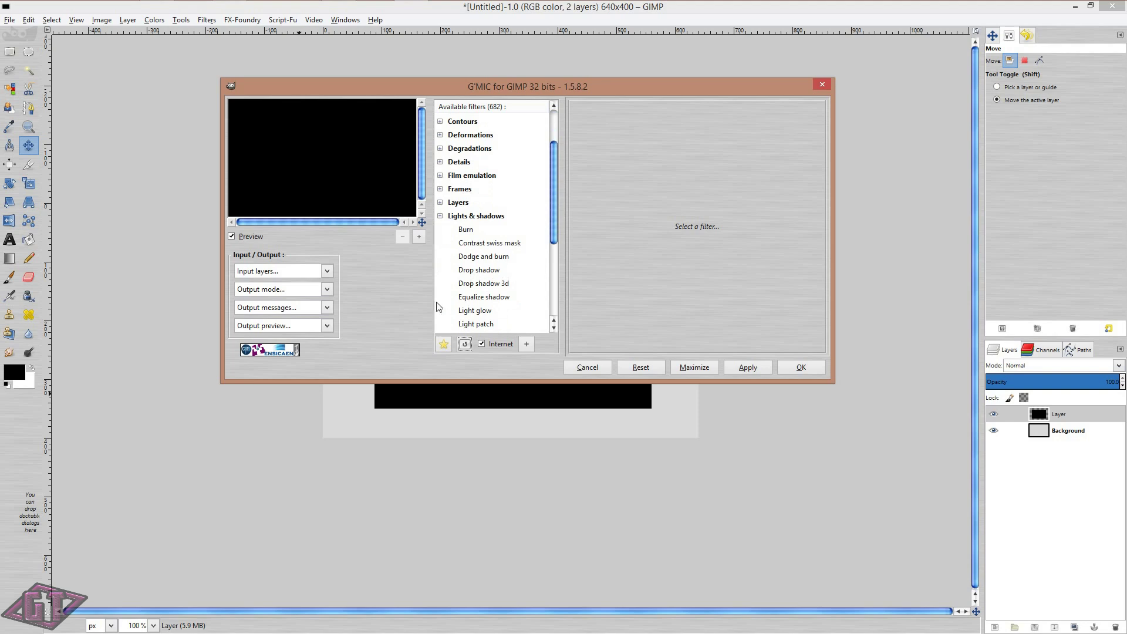
click(492, 286)
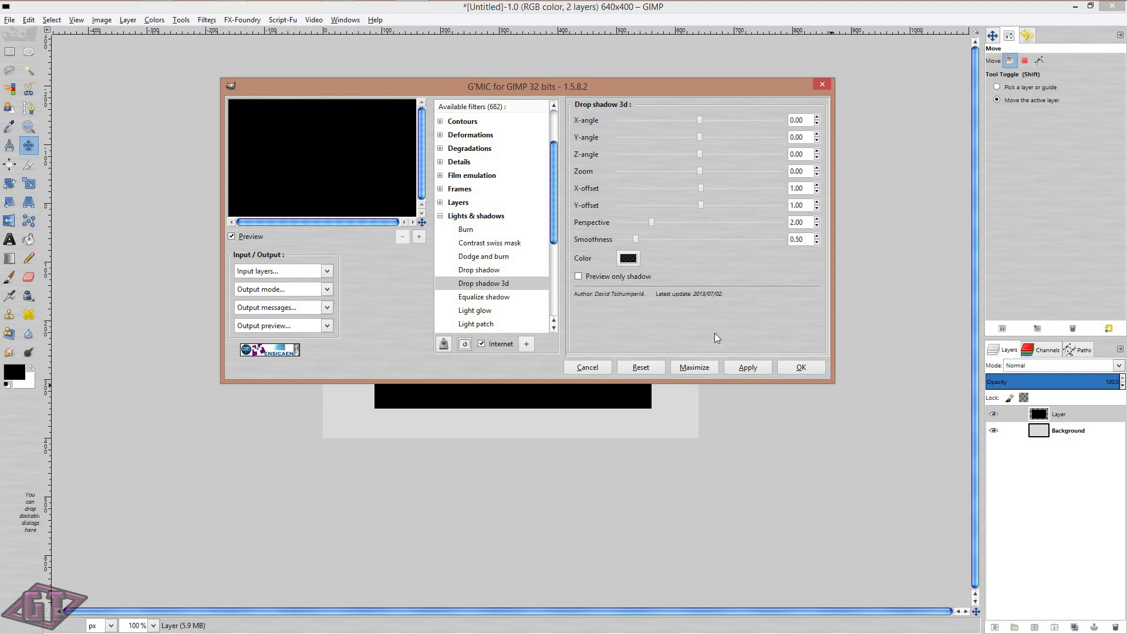
click(822, 84)
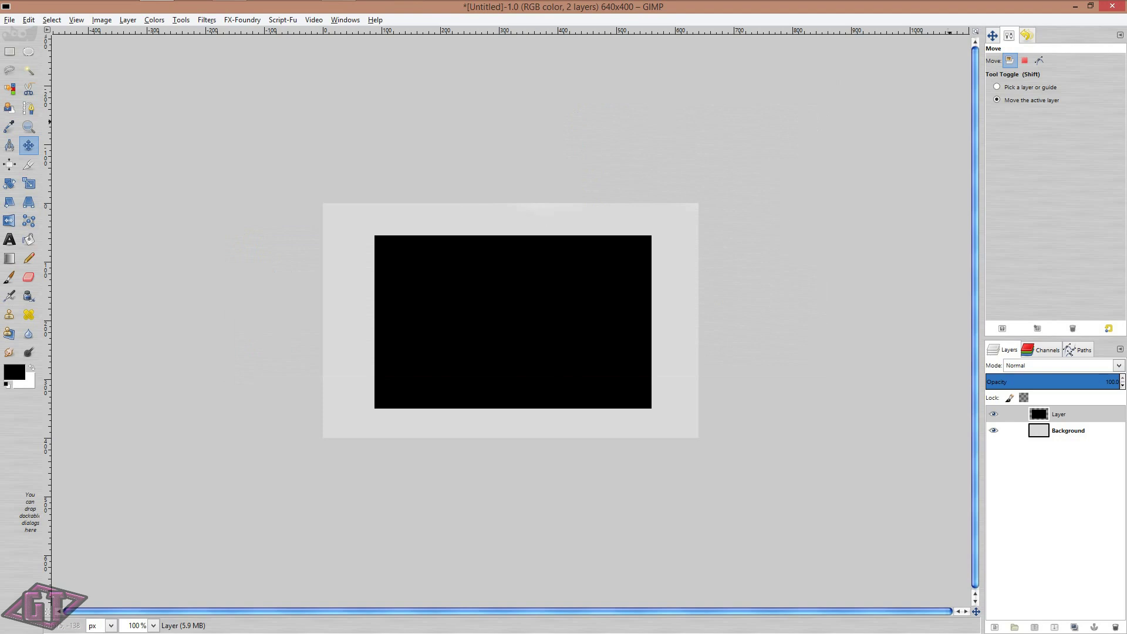
click(241, 20)
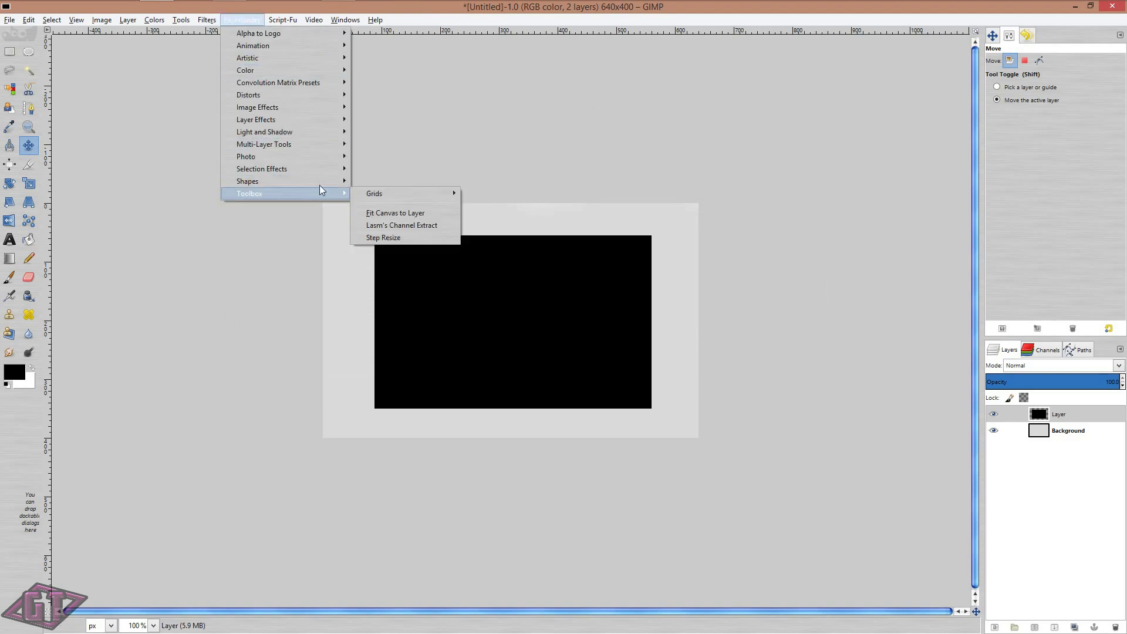
mouse_move(318, 186)
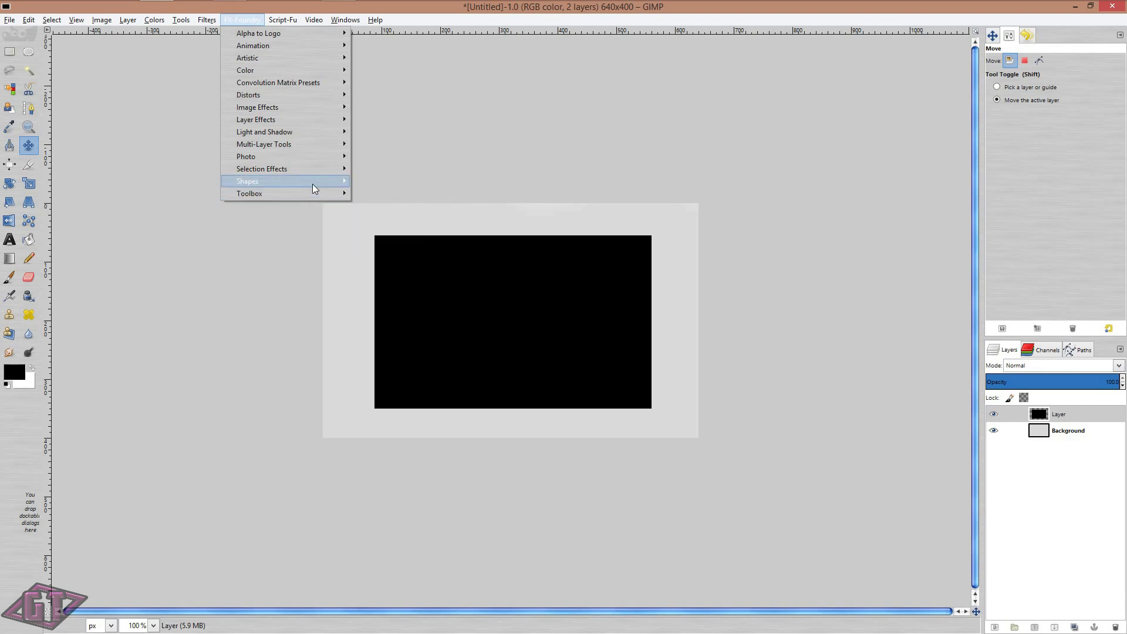
mouse_move(277, 23)
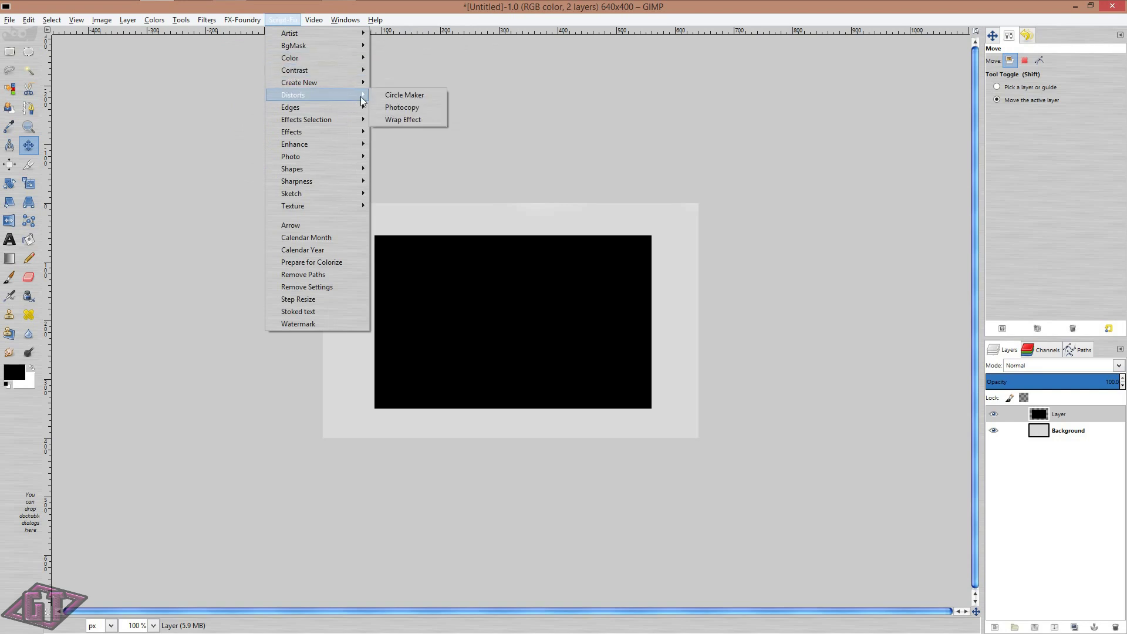
mouse_move(345, 104)
click(192, 208)
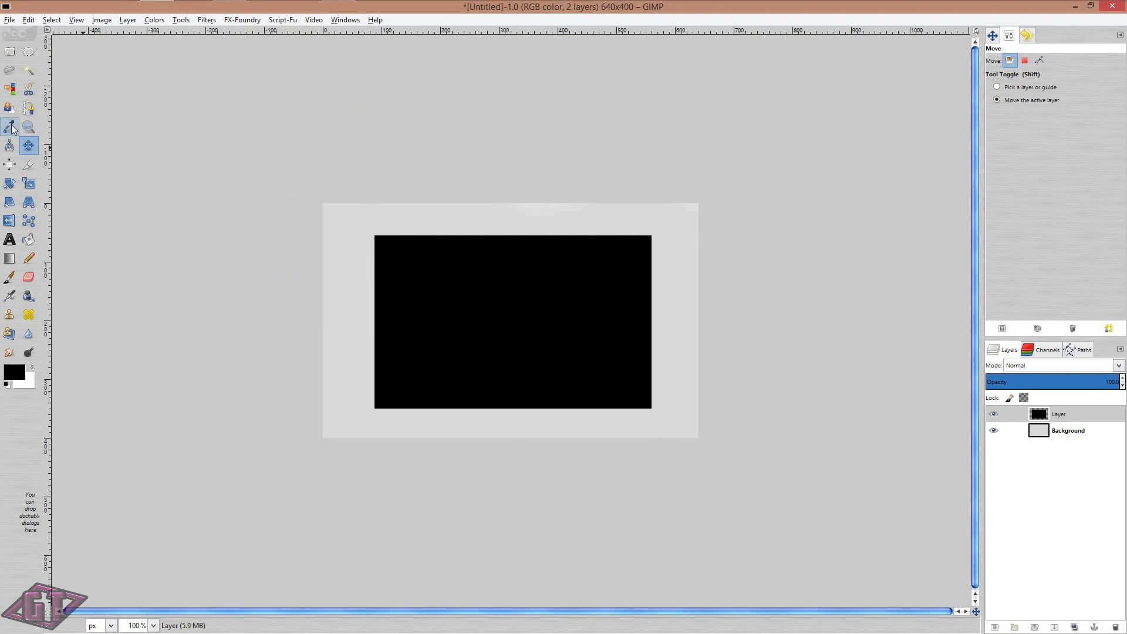
Cycle through Channels, Paths and Layers, then detach the Layers panel and close it
click(1046, 352)
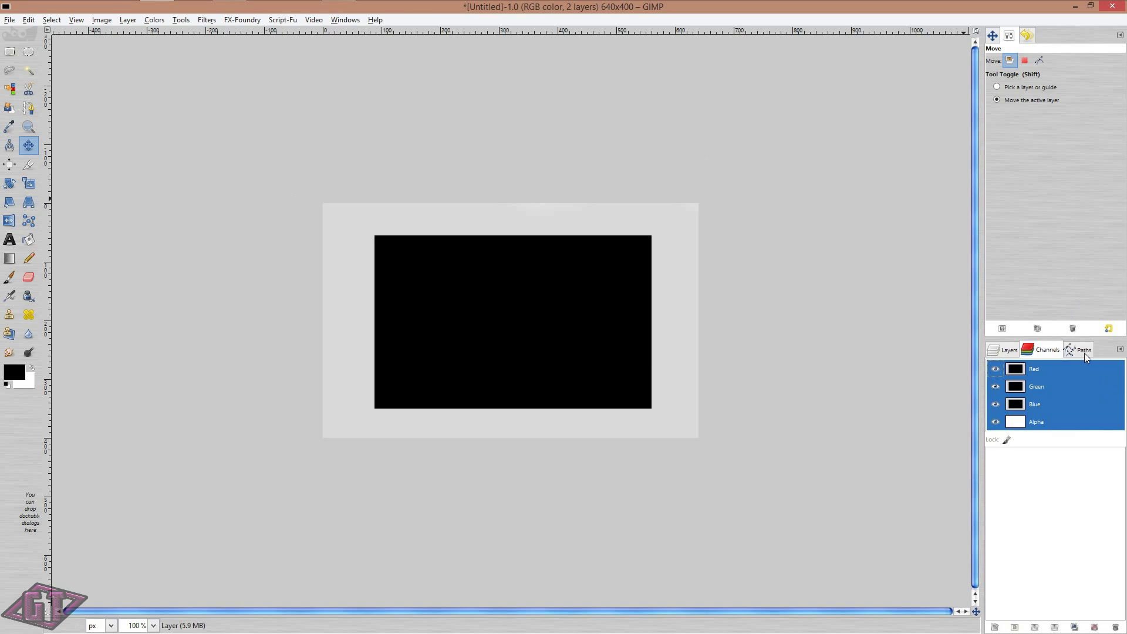
click(1084, 353)
click(1014, 351)
drag(956, 6, 955, 7)
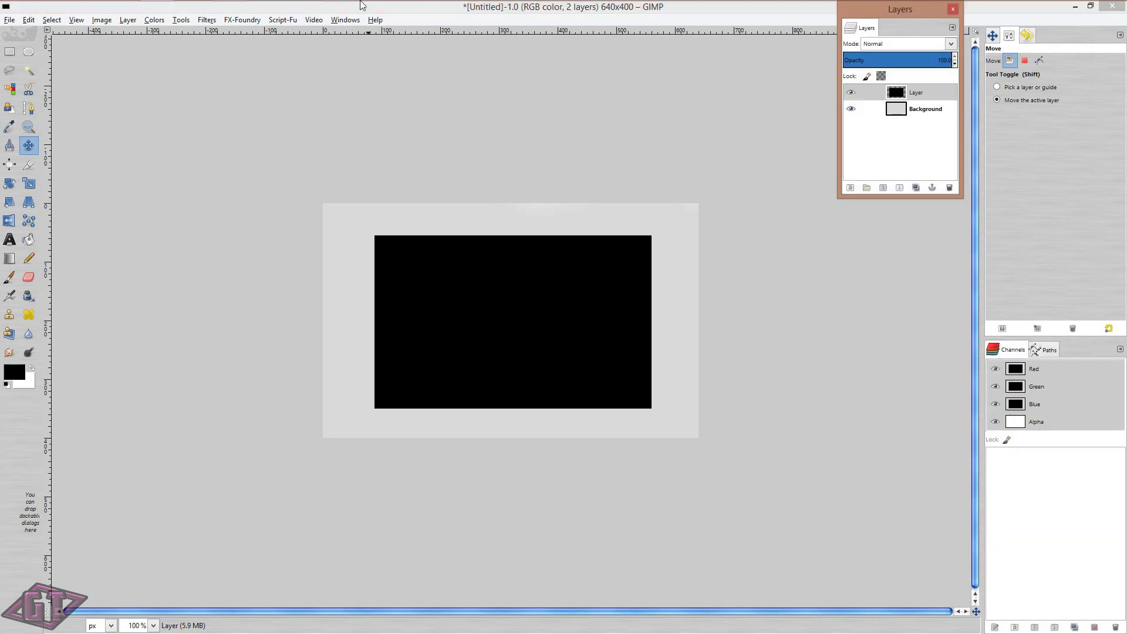
drag(863, 28, 956, 10)
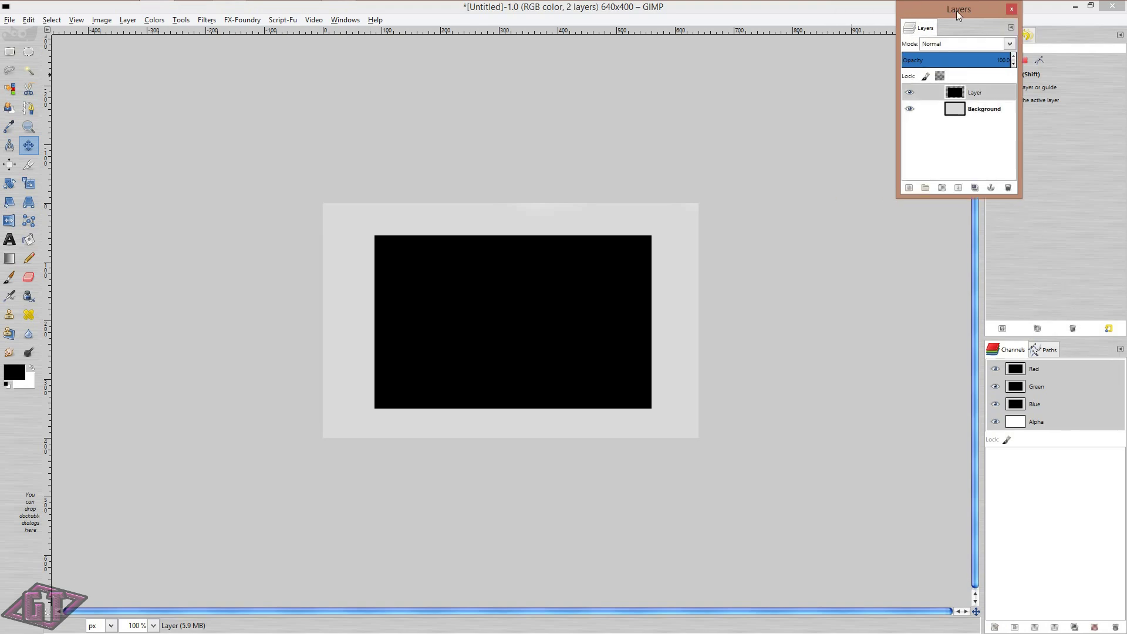
click(1015, 9)
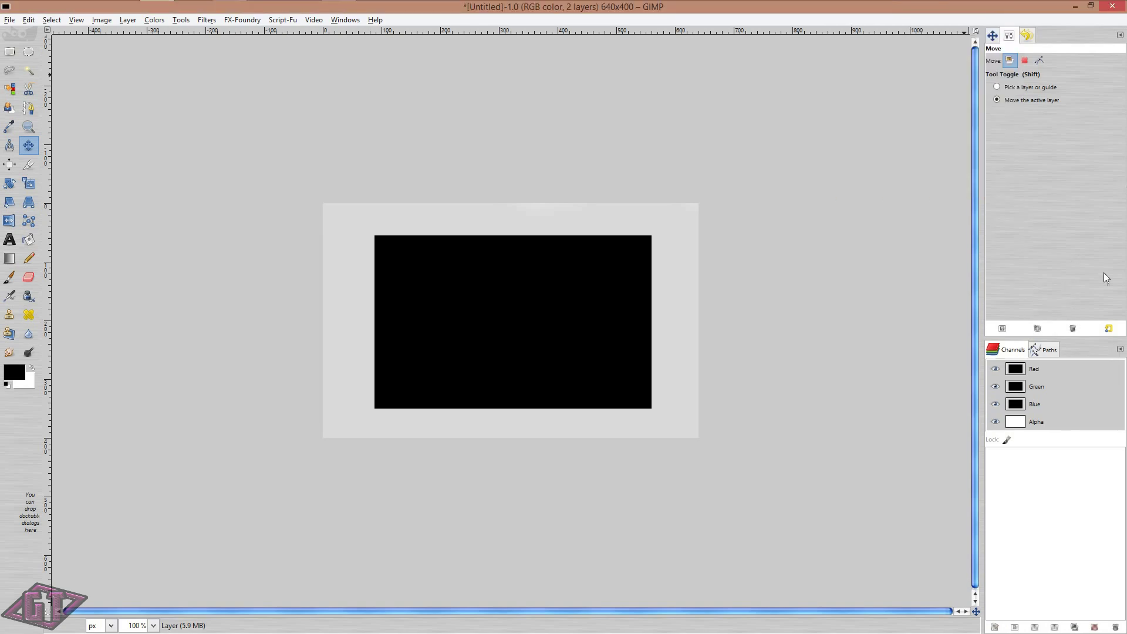
Add the Layers panel back into the dock via Add Tab > Layers
click(1121, 349)
mouse_move(1078, 370)
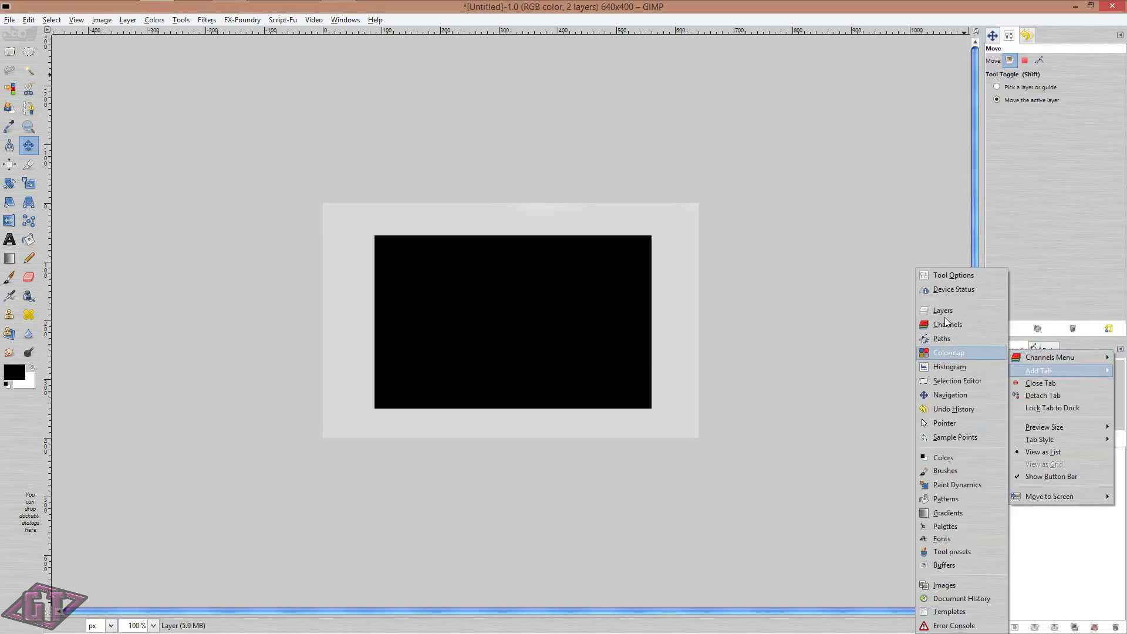
click(950, 311)
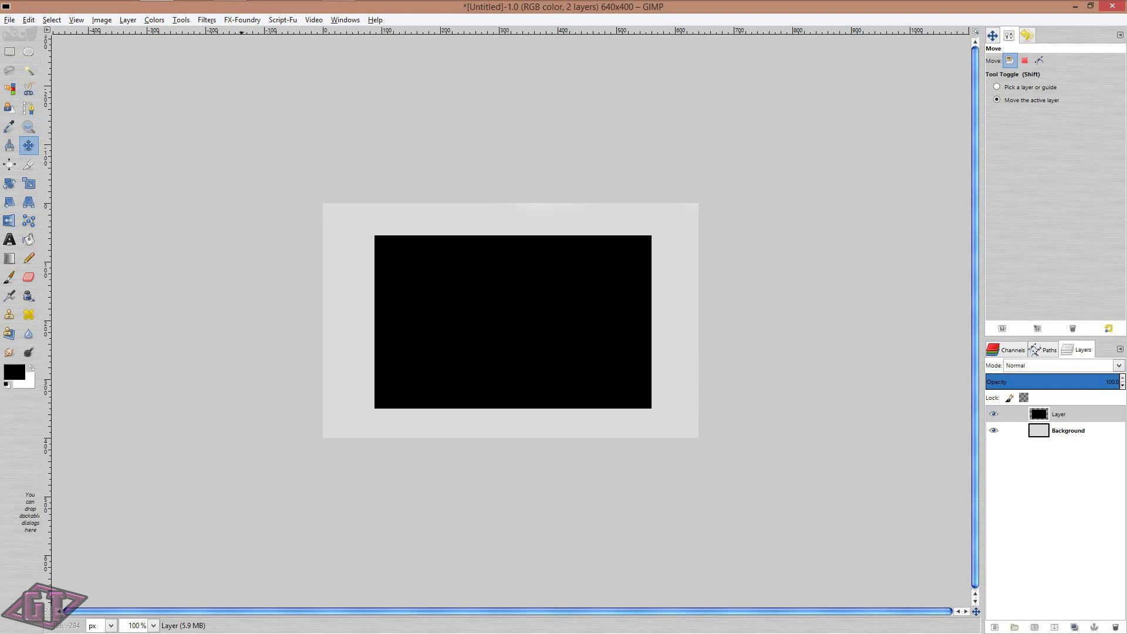
click(207, 20)
mouse_move(153, 20)
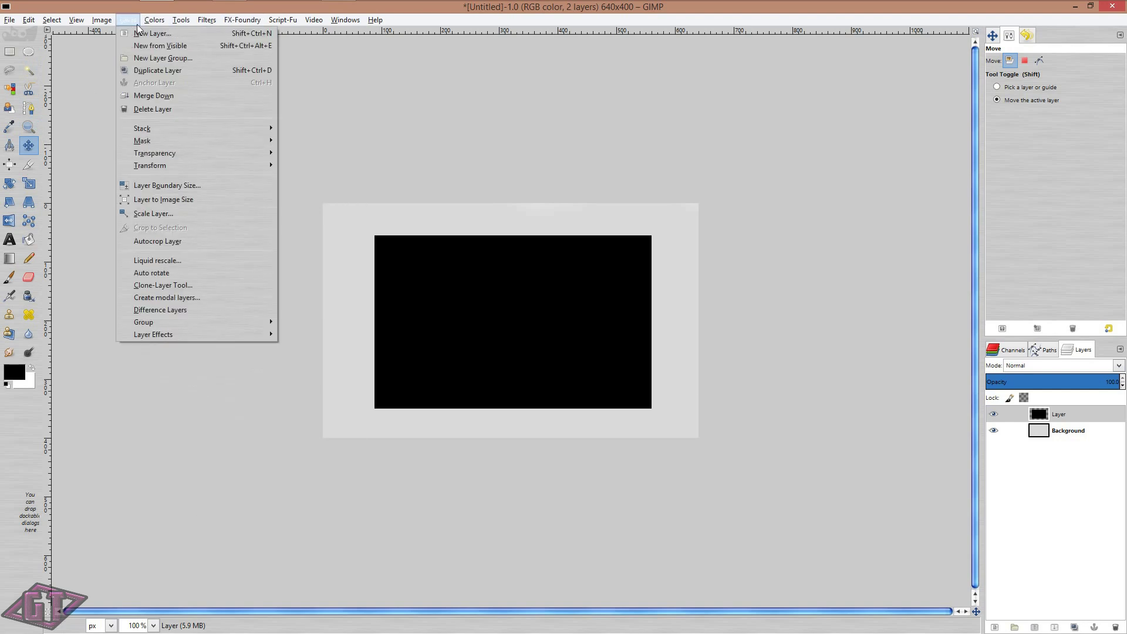
mouse_move(97, 24)
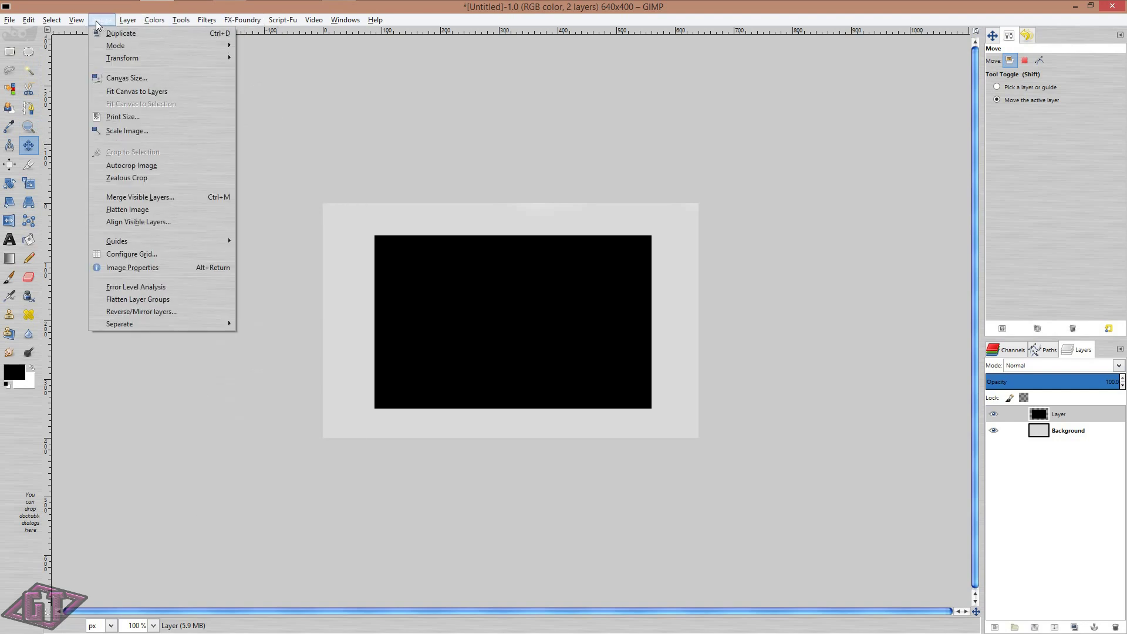
click(151, 20)
click(151, 20)
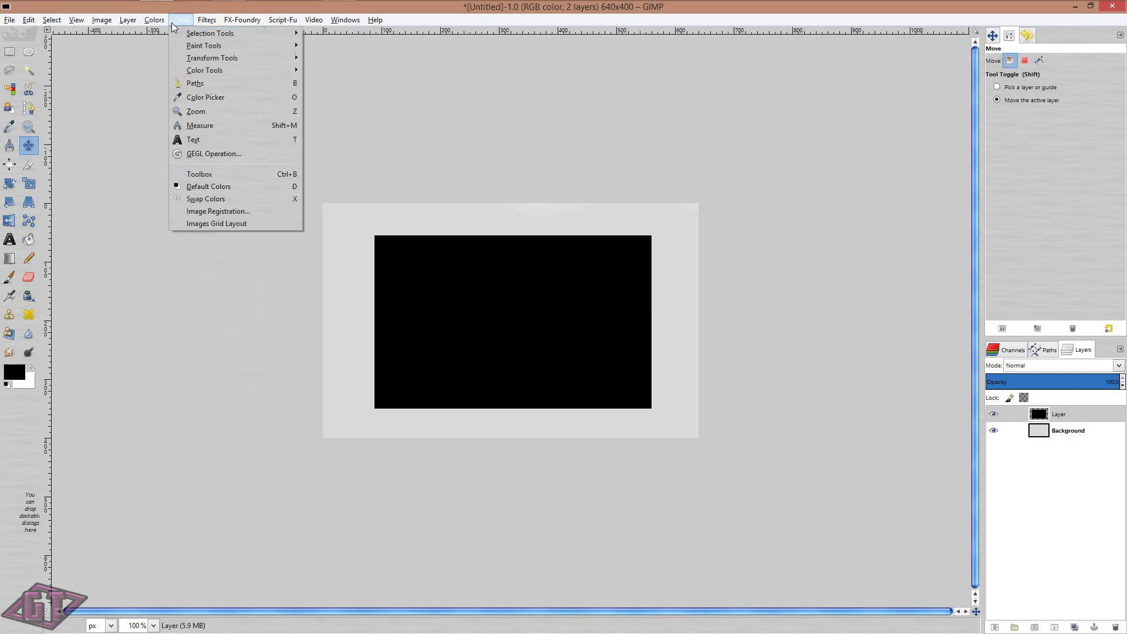
mouse_move(198, 23)
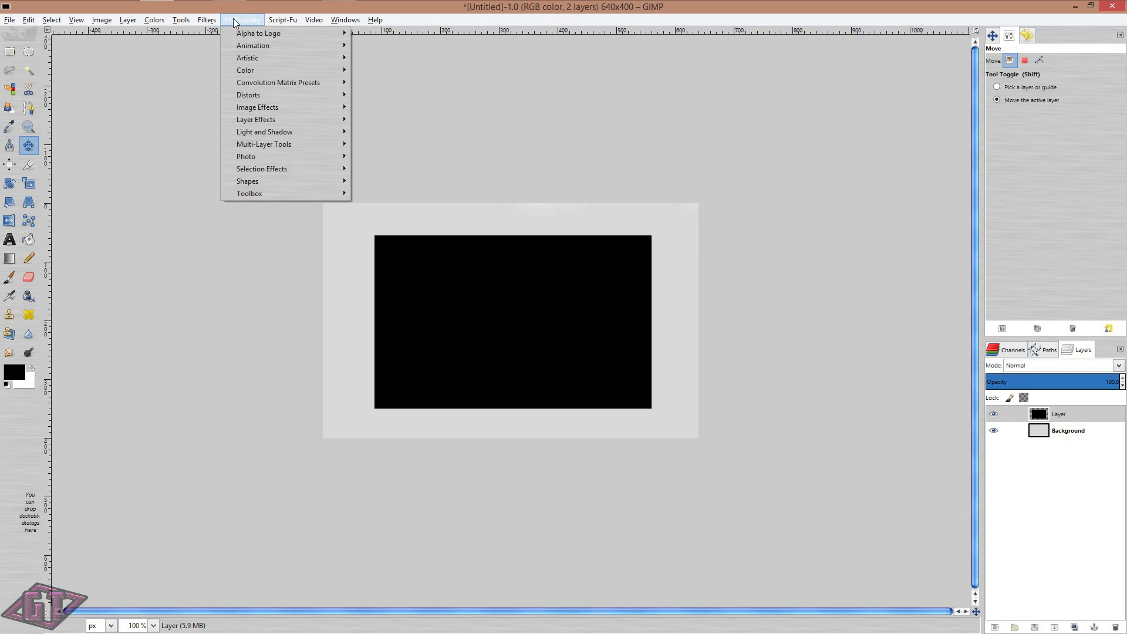
mouse_move(345, 19)
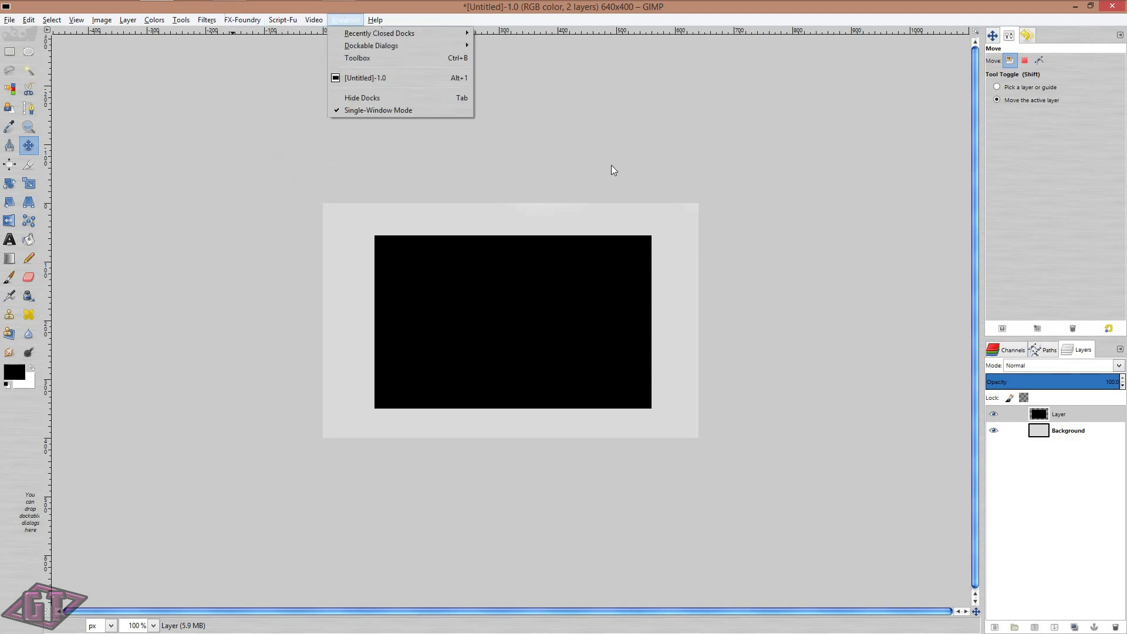
click(379, 186)
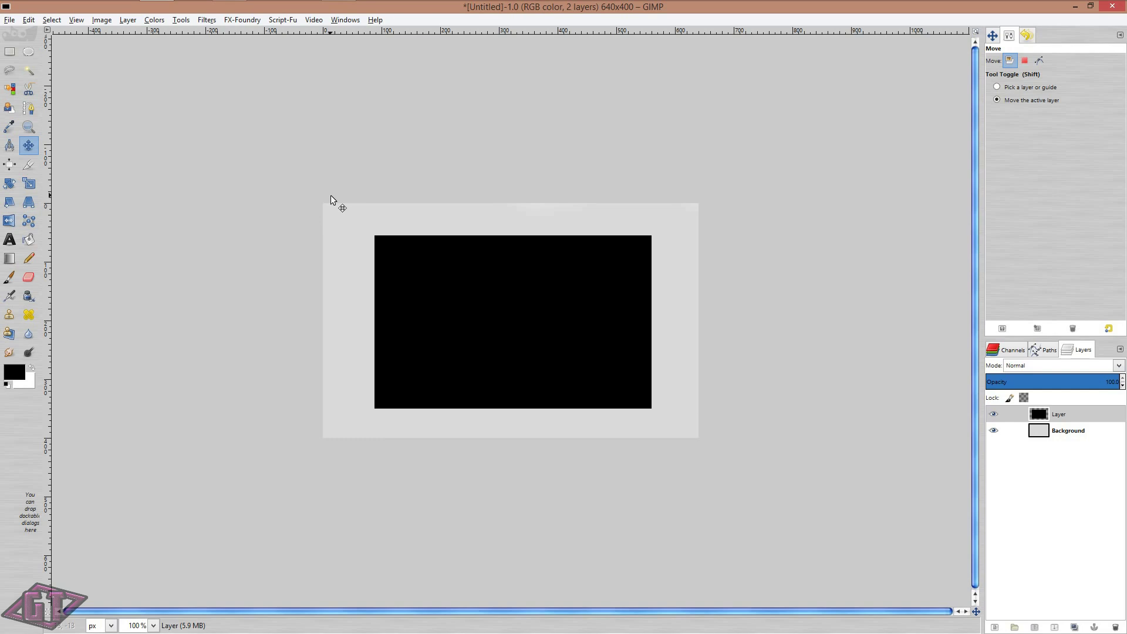
click(232, 20)
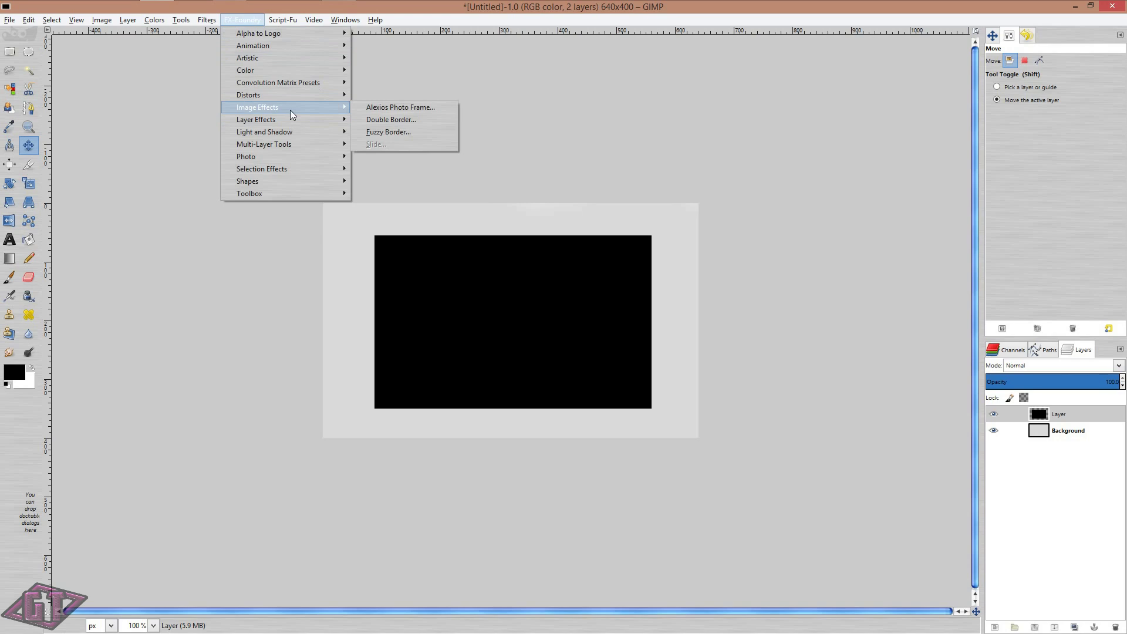
mouse_move(301, 144)
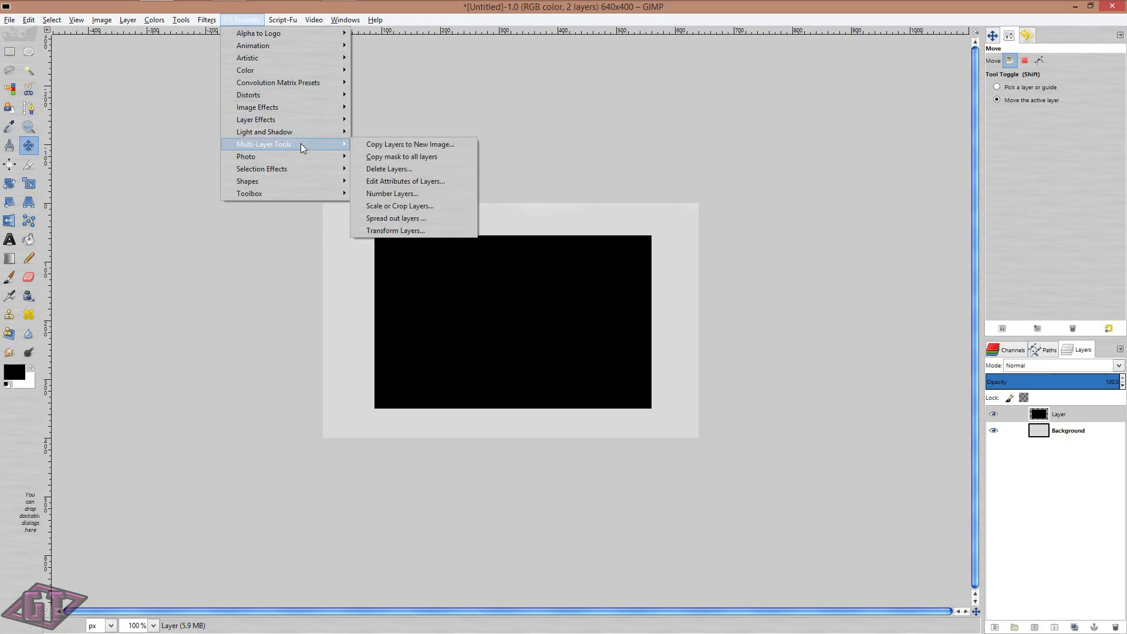
click(298, 270)
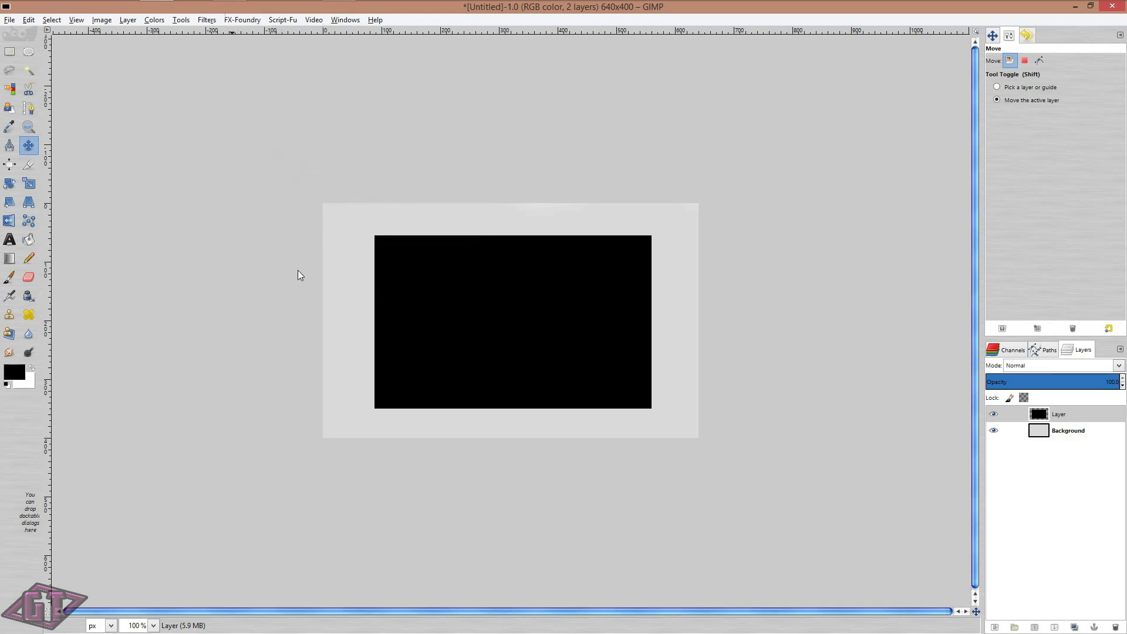